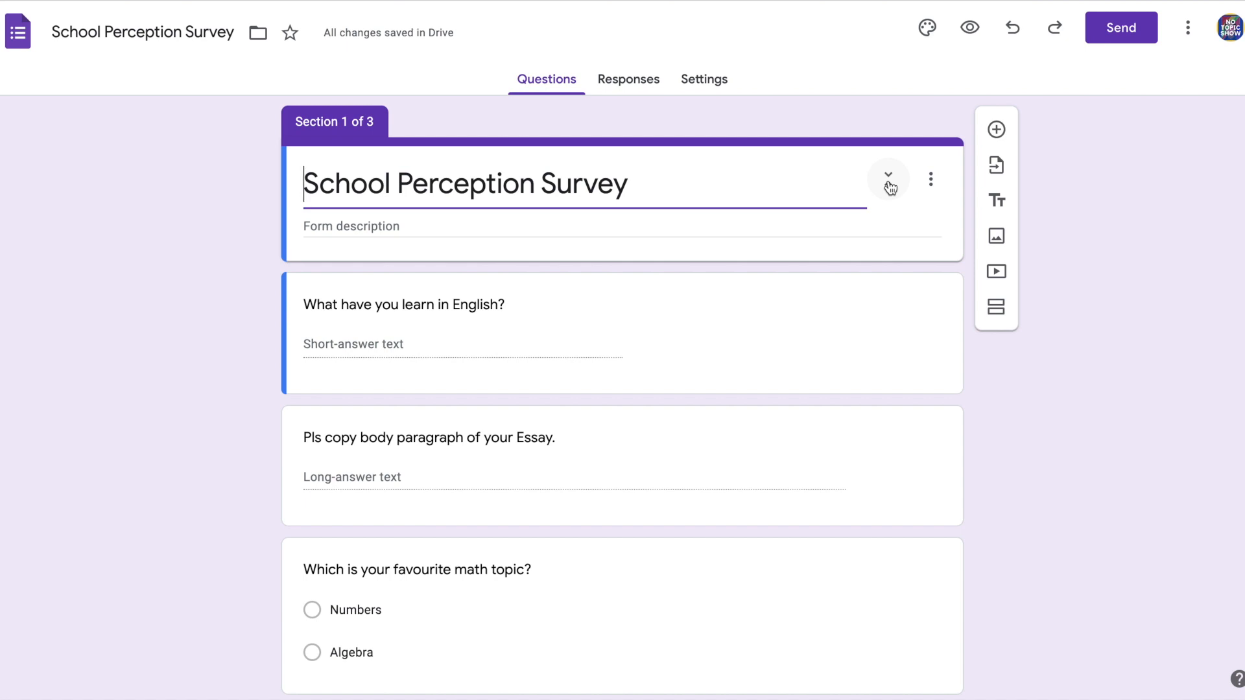
Turn on answer-based section branching for the "Which is your favourite math topic?" question
{"action": "scroll", "coordinate": [885, 434], "scroll_direction": "down", "scroll_amount": 3}
{"action": "left_click", "coordinate": [778, 374]}
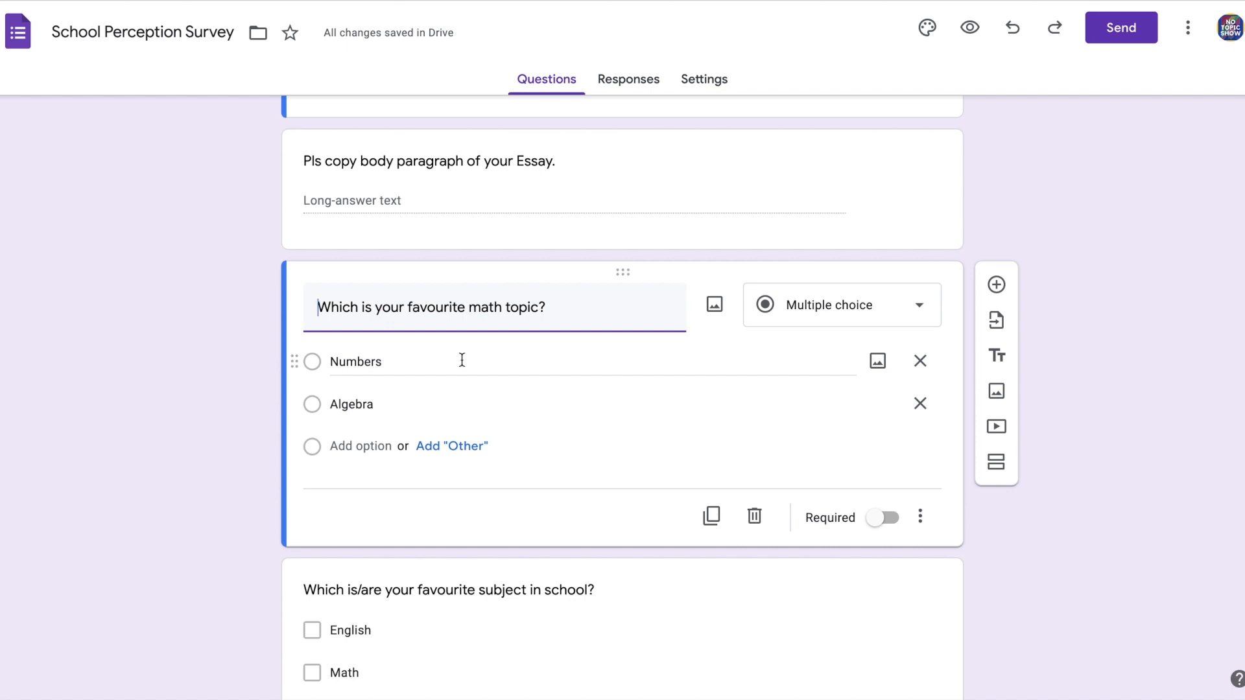
{"action": "left_click", "coordinate": [923, 515]}
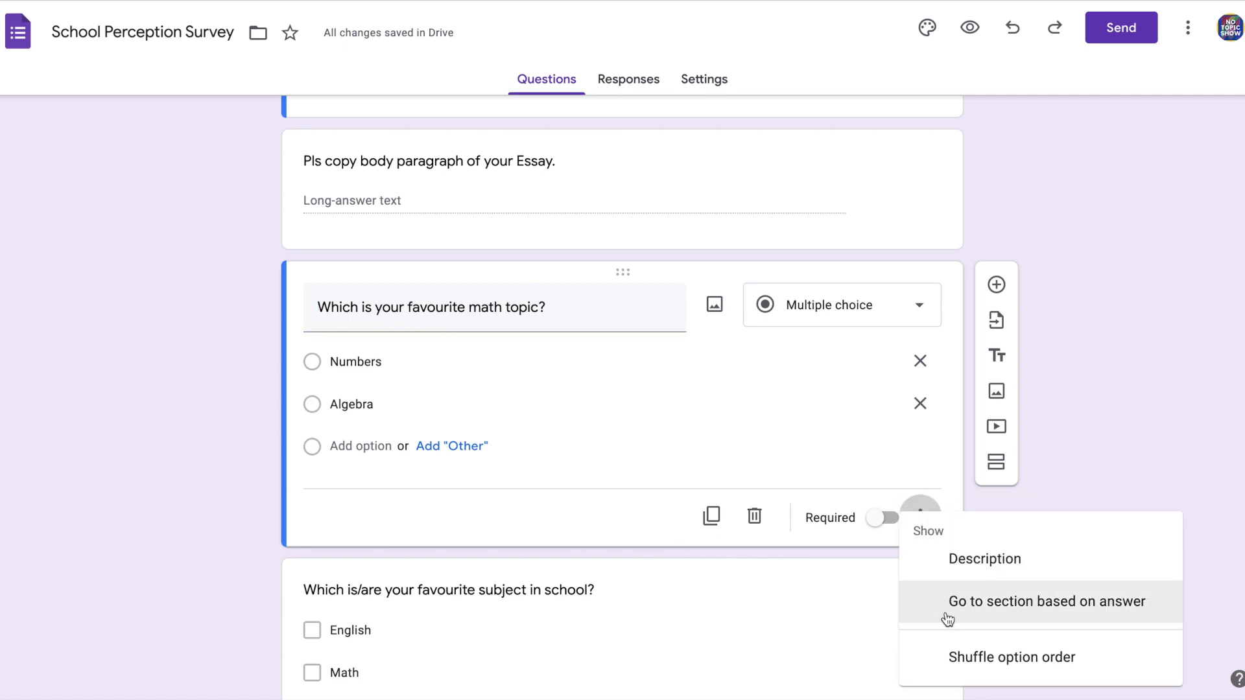
{"action": "left_click", "coordinate": [947, 619]}
Route the Numbers answer to section 2 and the Algebra answer to section 3
{"action": "left_click", "coordinate": [739, 328]}
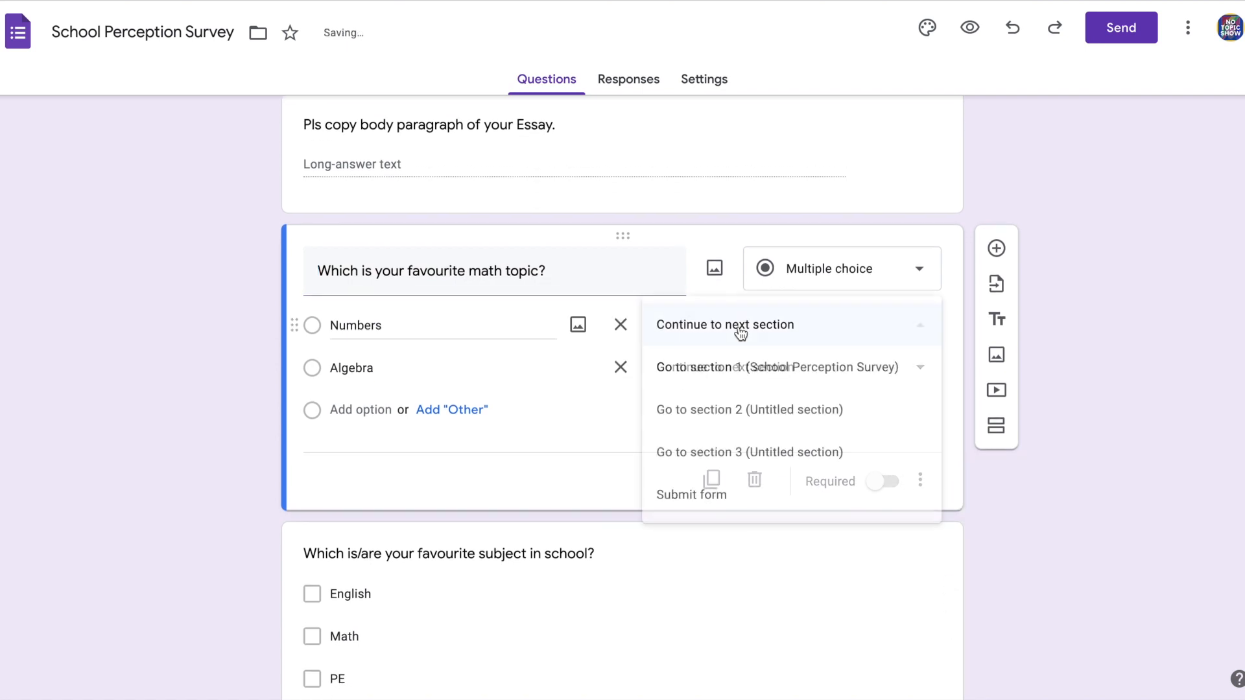
{"action": "left_click", "coordinate": [751, 416]}
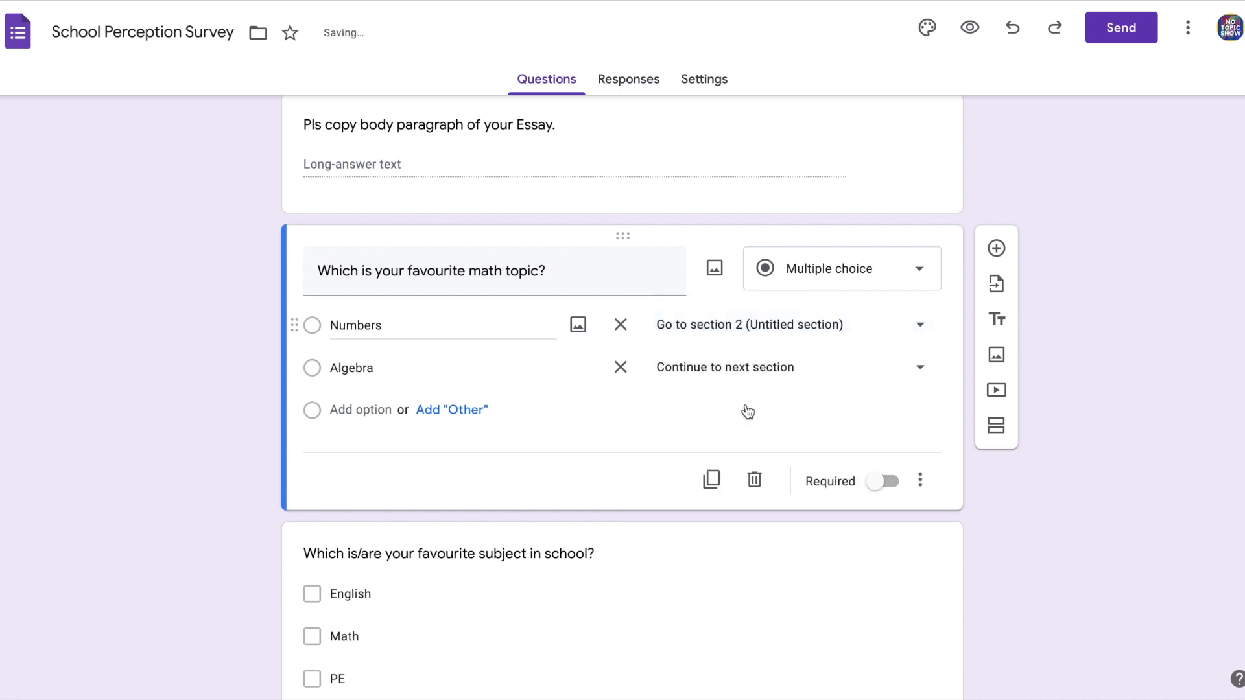
{"action": "left_click", "coordinate": [717, 376]}
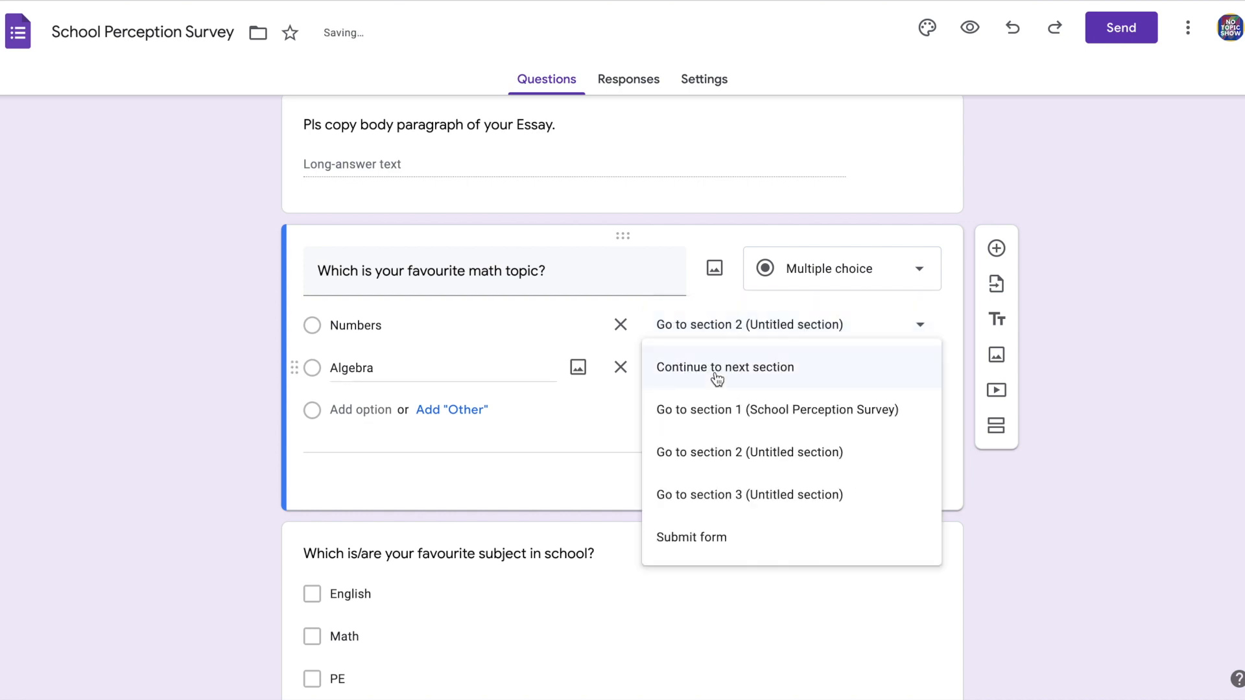
{"action": "left_click", "coordinate": [725, 504]}
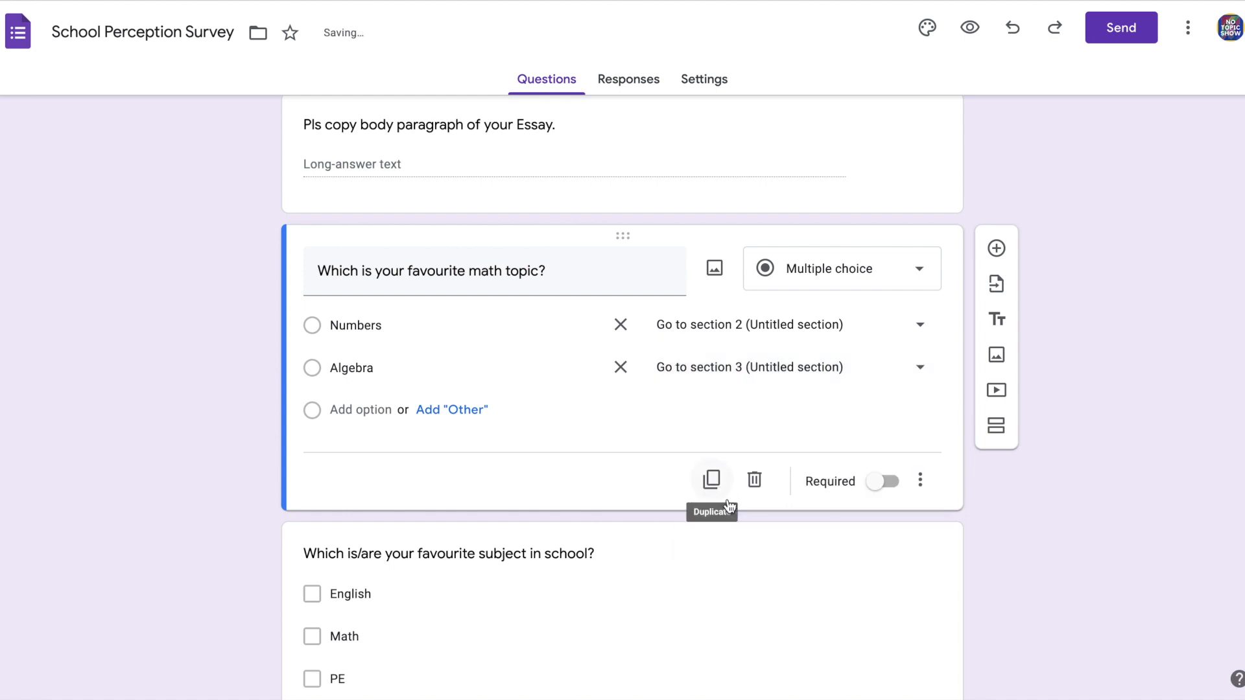
Rename section 2 to "Number" and section 3 to "Algebra"
{"action": "scroll", "coordinate": [728, 505], "scroll_direction": "down", "scroll_amount": 15}
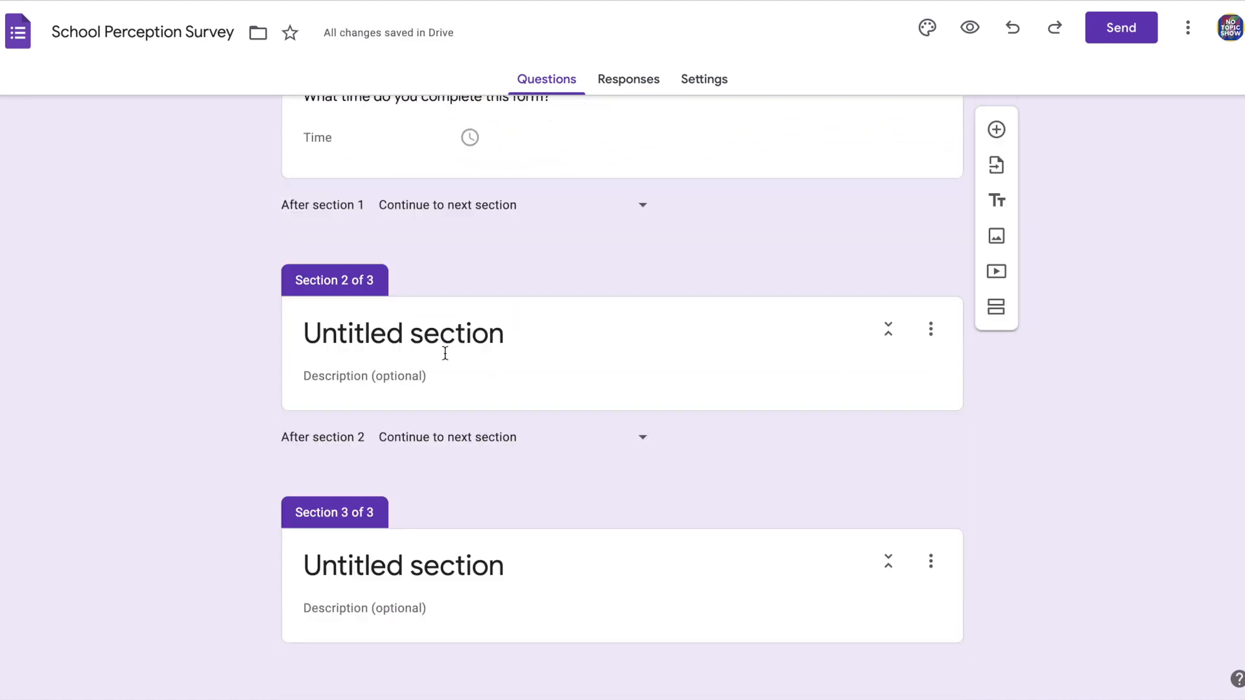
{"action": "double_click", "coordinate": [438, 342]}
{"action": "left_click", "coordinate": [438, 342]}
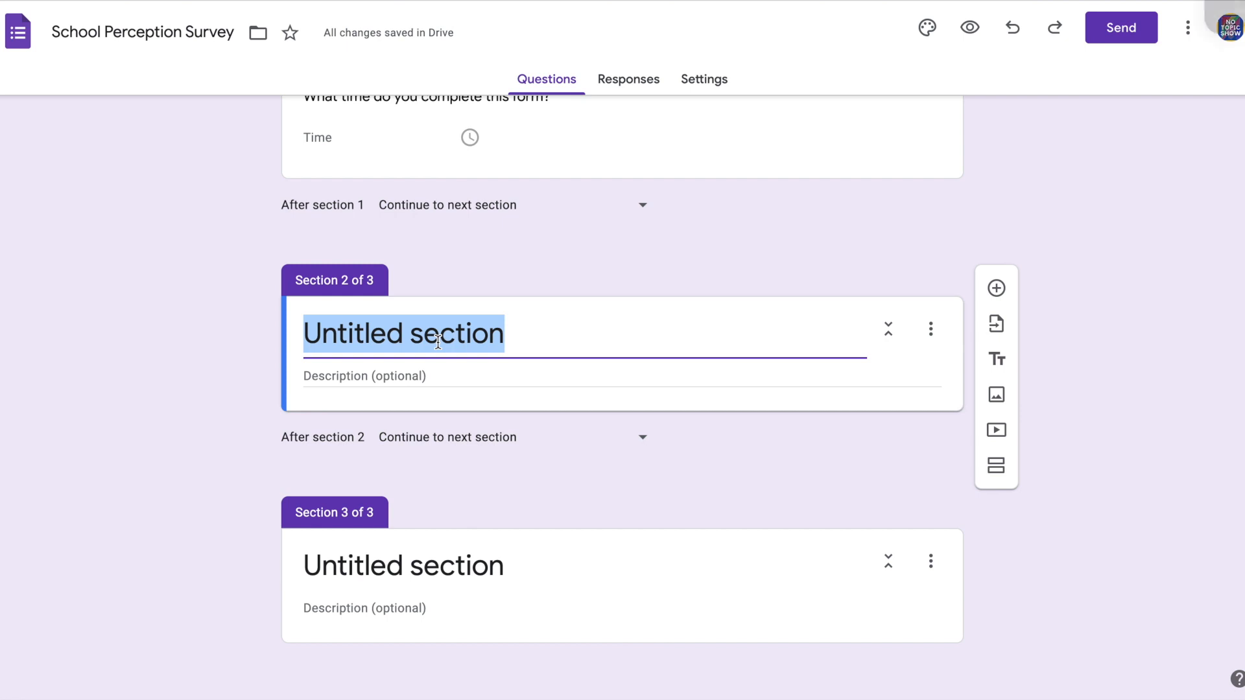
{"action": "type", "text": "Number"}
{"action": "left_click", "coordinate": [397, 568]}
{"action": "triple_click", "coordinate": [398, 568]}
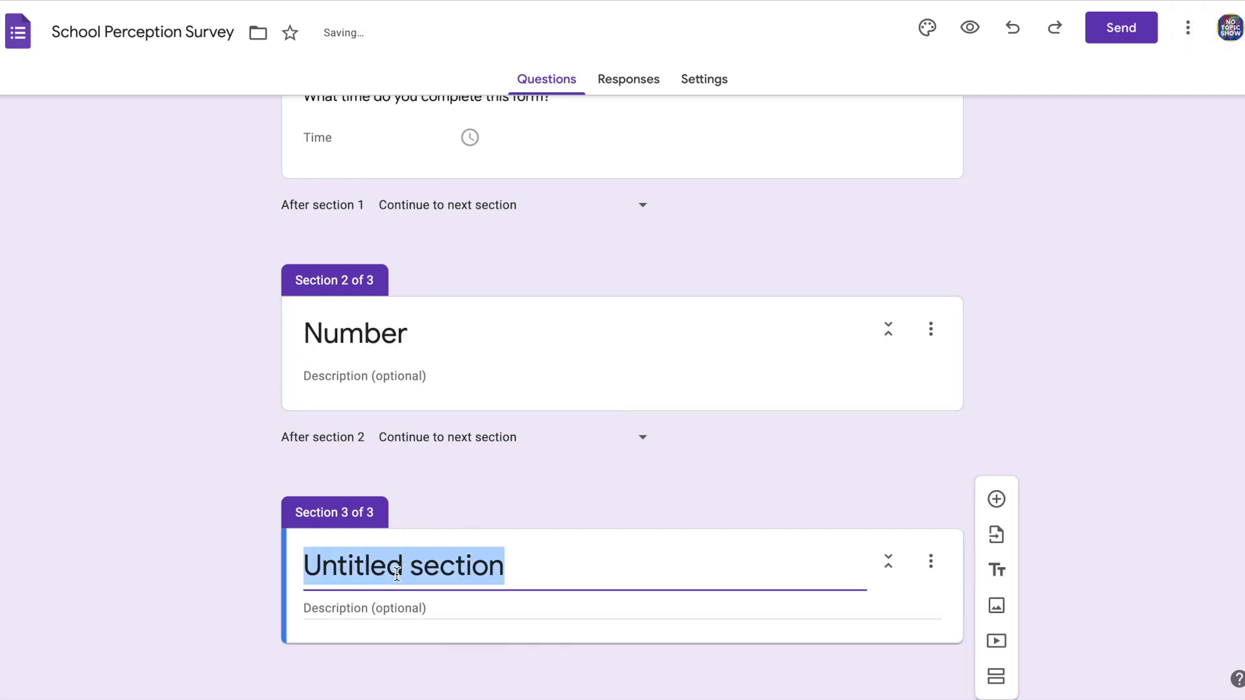
{"action": "type", "text": "Alge"}
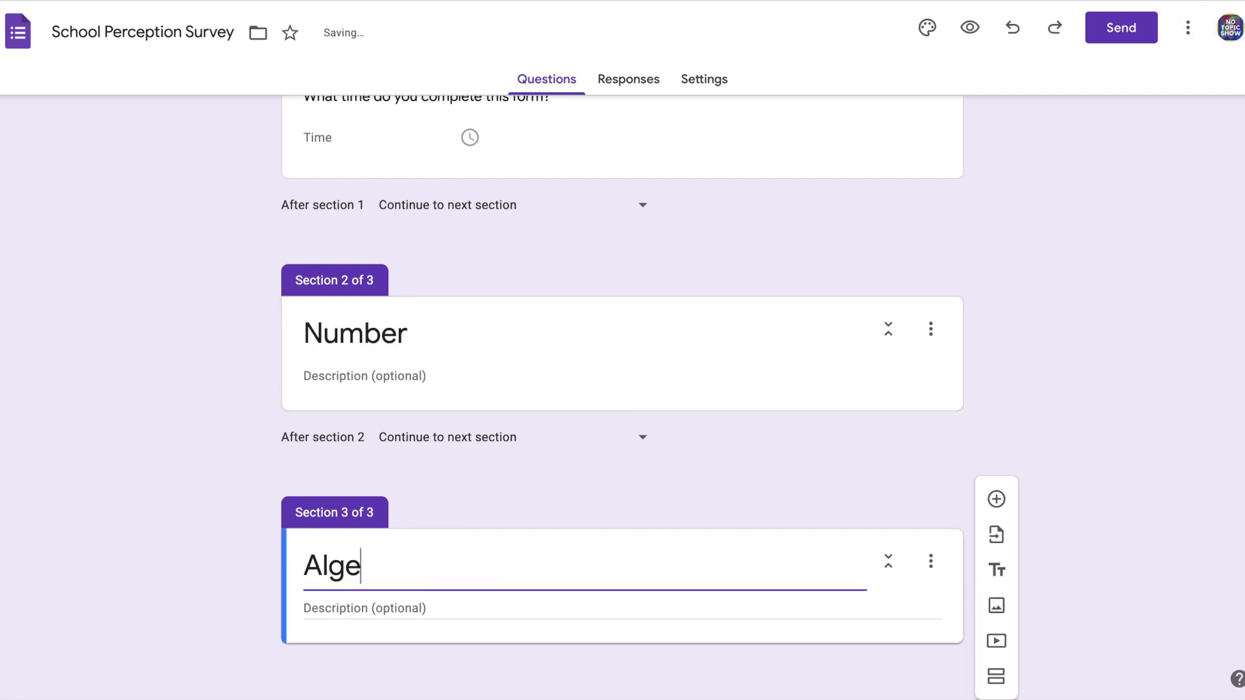
{"action": "type", "text": "bra"}
{"action": "left_click", "coordinate": [109, 475]}
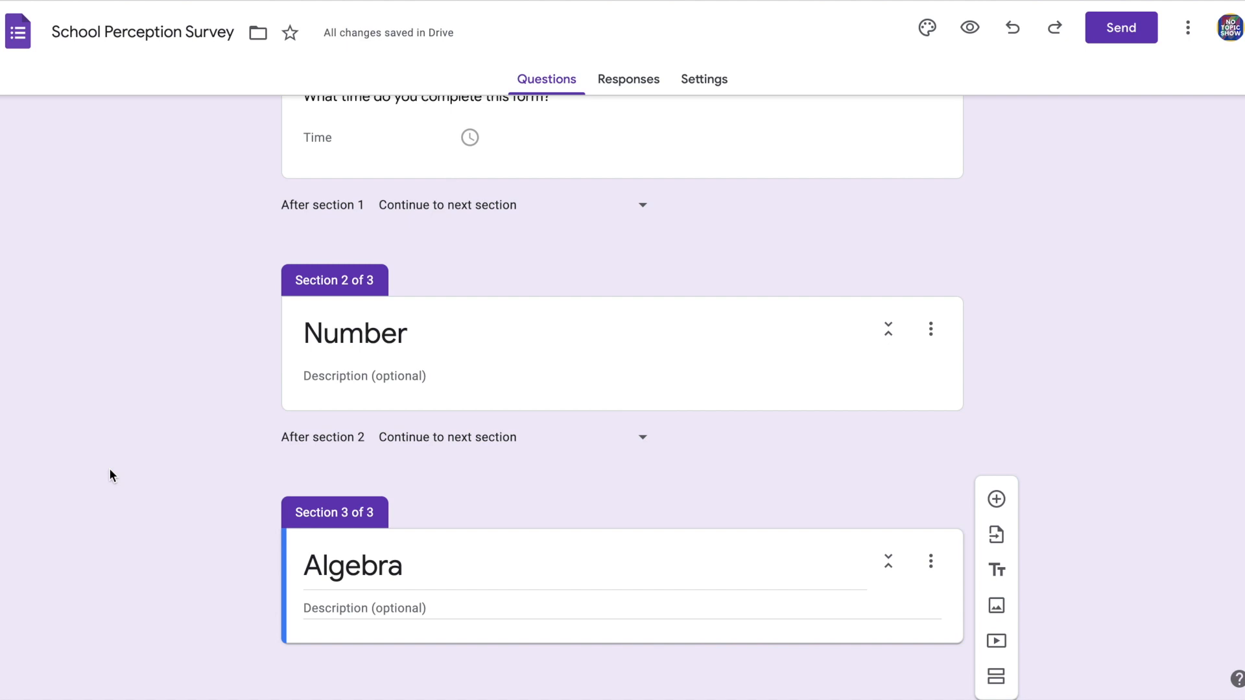
Add a blank multiple-choice question to the Number section and another to the Algebra section
{"action": "left_click", "coordinate": [941, 353]}
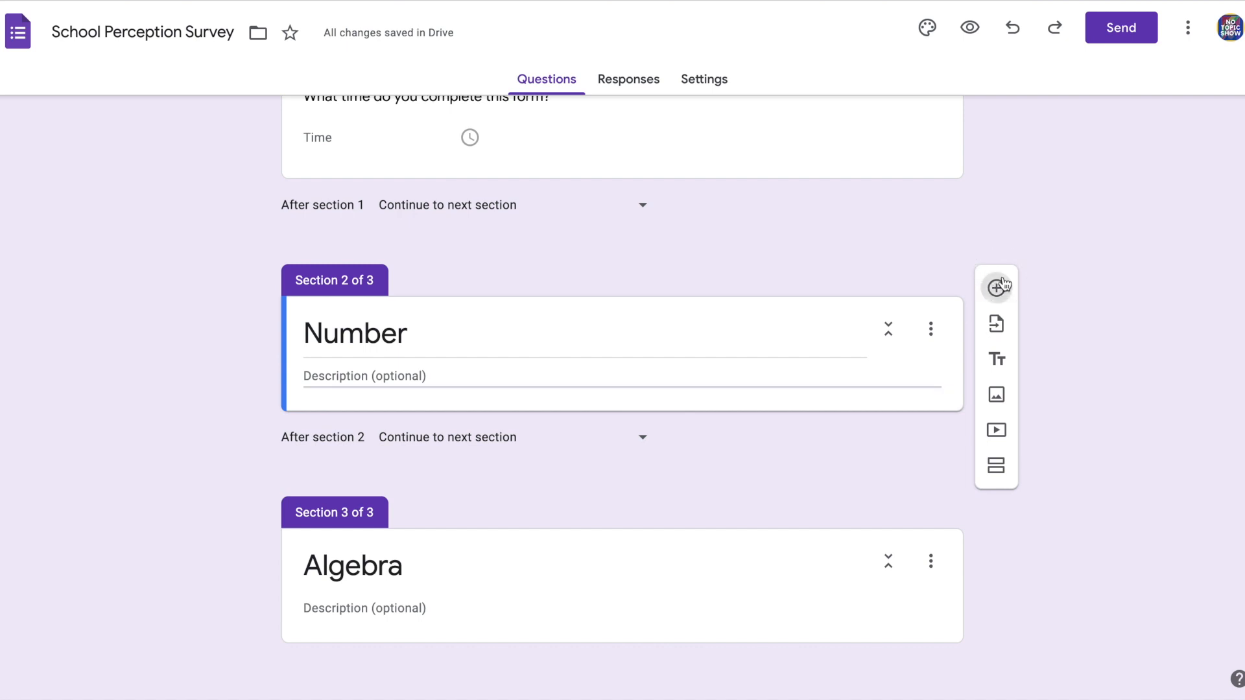
{"action": "left_click", "coordinate": [996, 287]}
{"action": "scroll", "coordinate": [867, 492], "scroll_direction": "down", "scroll_amount": 2}
{"action": "scroll", "coordinate": [512, 408], "scroll_direction": "down", "scroll_amount": 2}
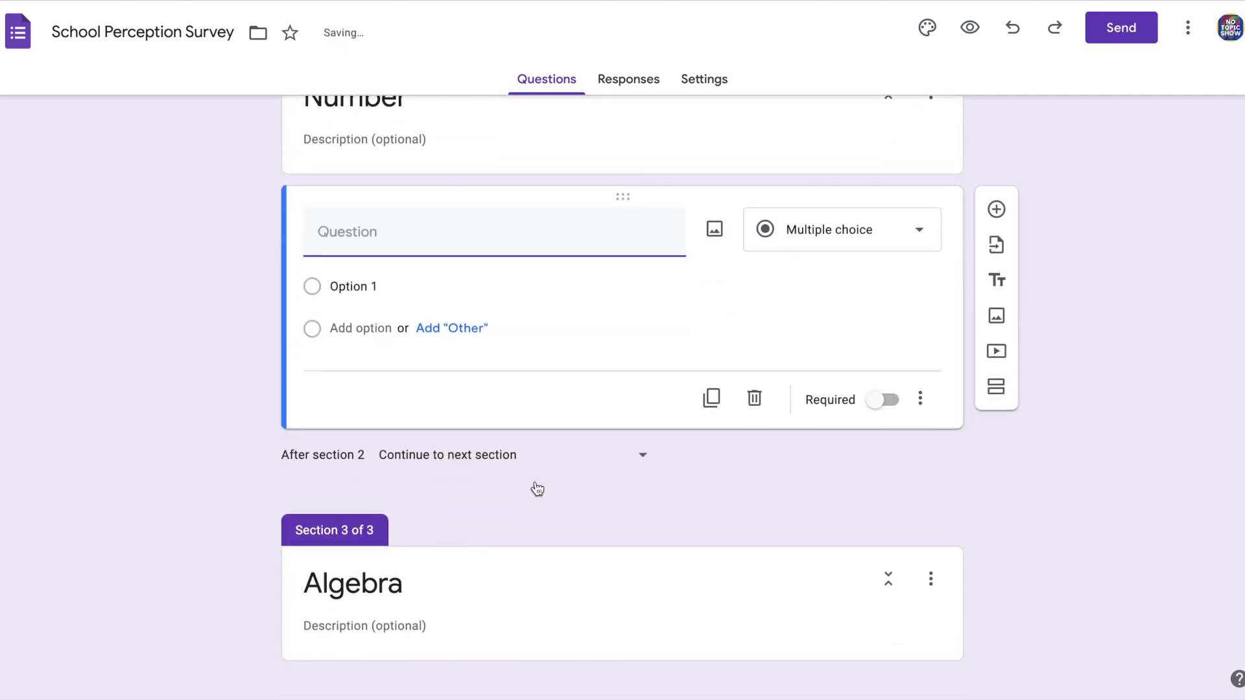
{"action": "left_click", "coordinate": [648, 548]}
{"action": "left_click", "coordinate": [995, 499]}
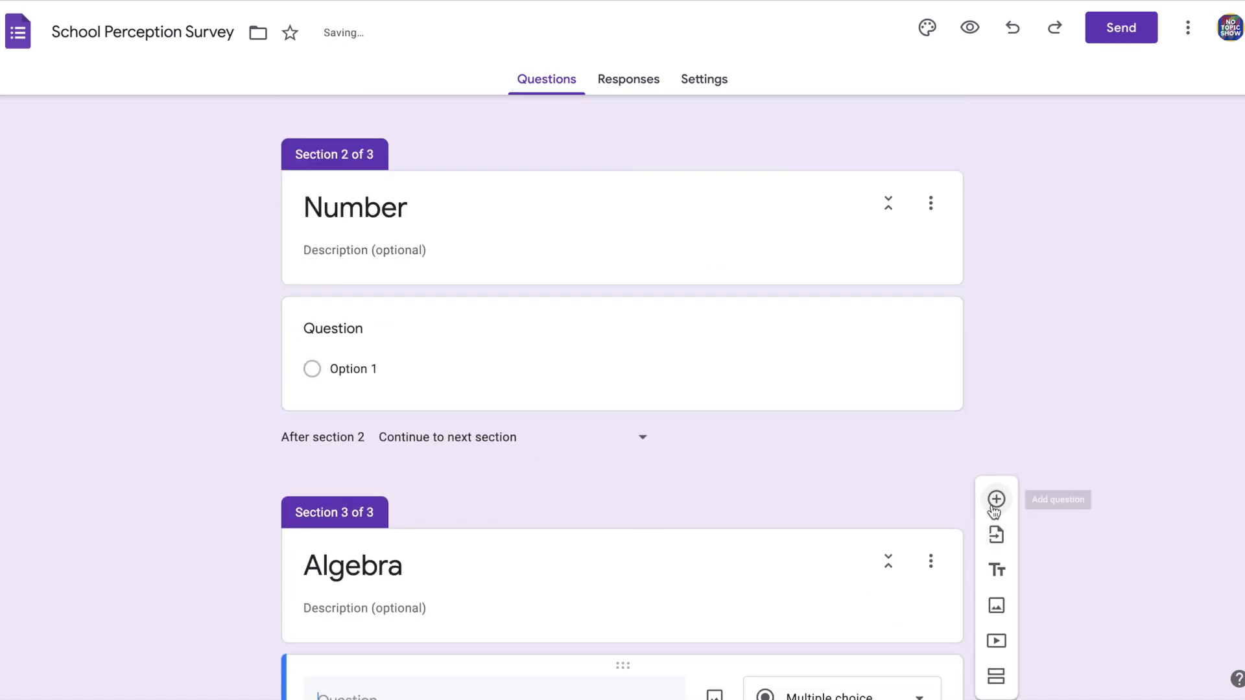
Preview the form and advance past the first section to check where the Numbers answer leads
{"action": "scroll", "coordinate": [1092, 453], "scroll_direction": "up", "scroll_amount": 2}
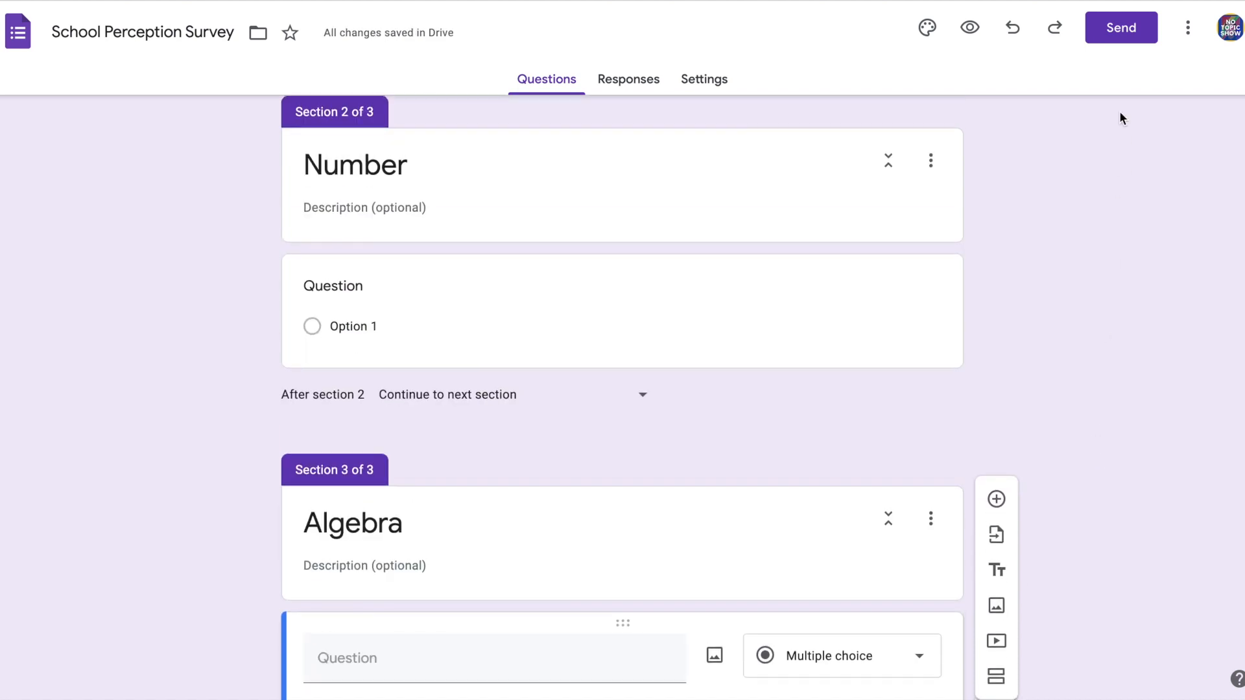
{"action": "left_click", "coordinate": [977, 41]}
{"action": "scroll", "coordinate": [369, 383], "scroll_direction": "down", "scroll_amount": 20}
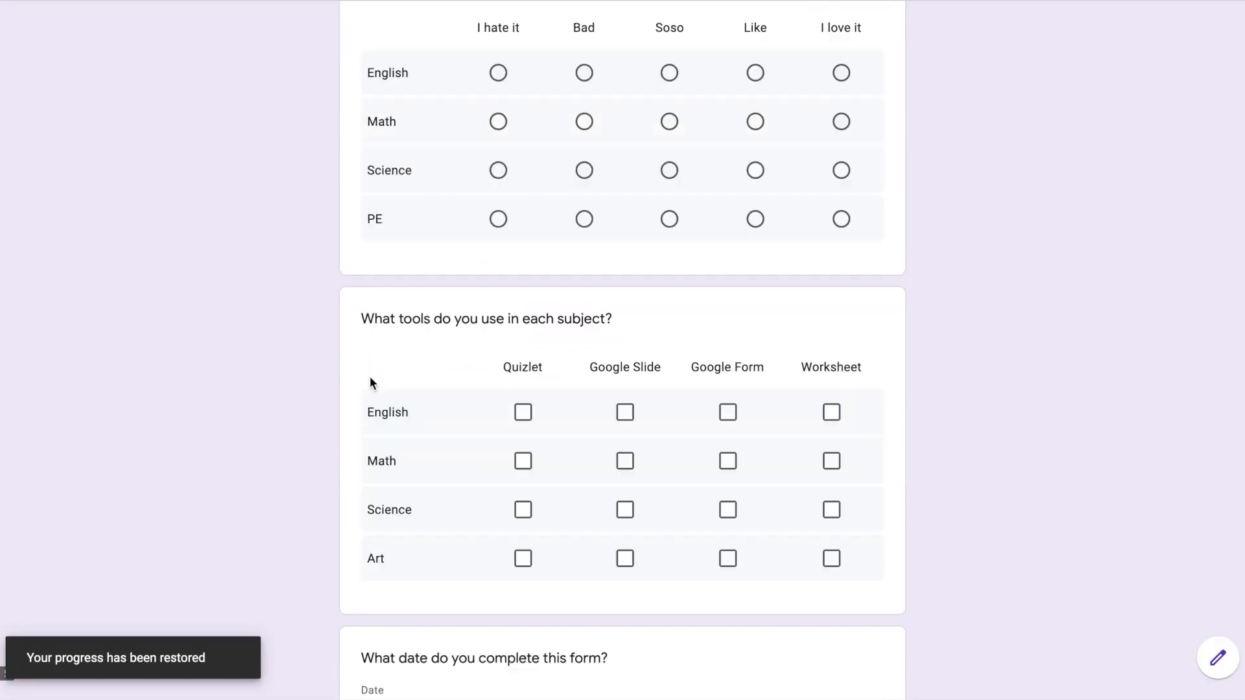
{"action": "left_click", "coordinate": [390, 556]}
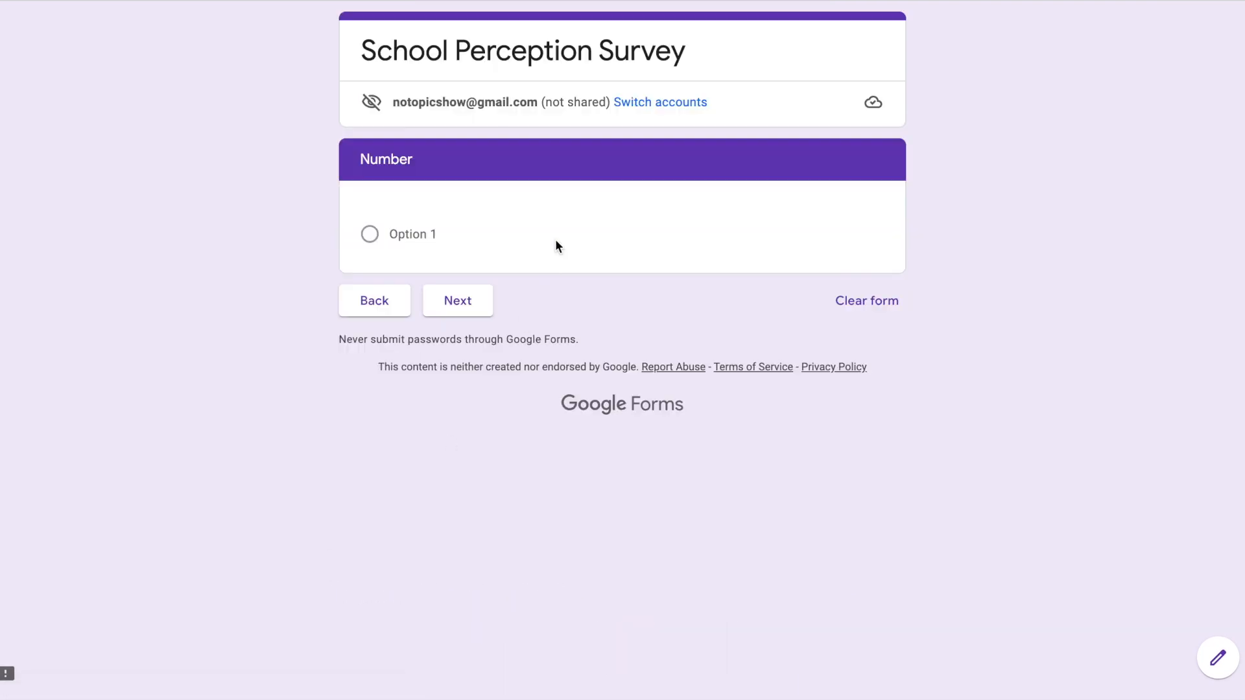
Go back in the preview, answer Algebra for the math topic, advance to check the branching, and close the preview
{"action": "left_click", "coordinate": [384, 299]}
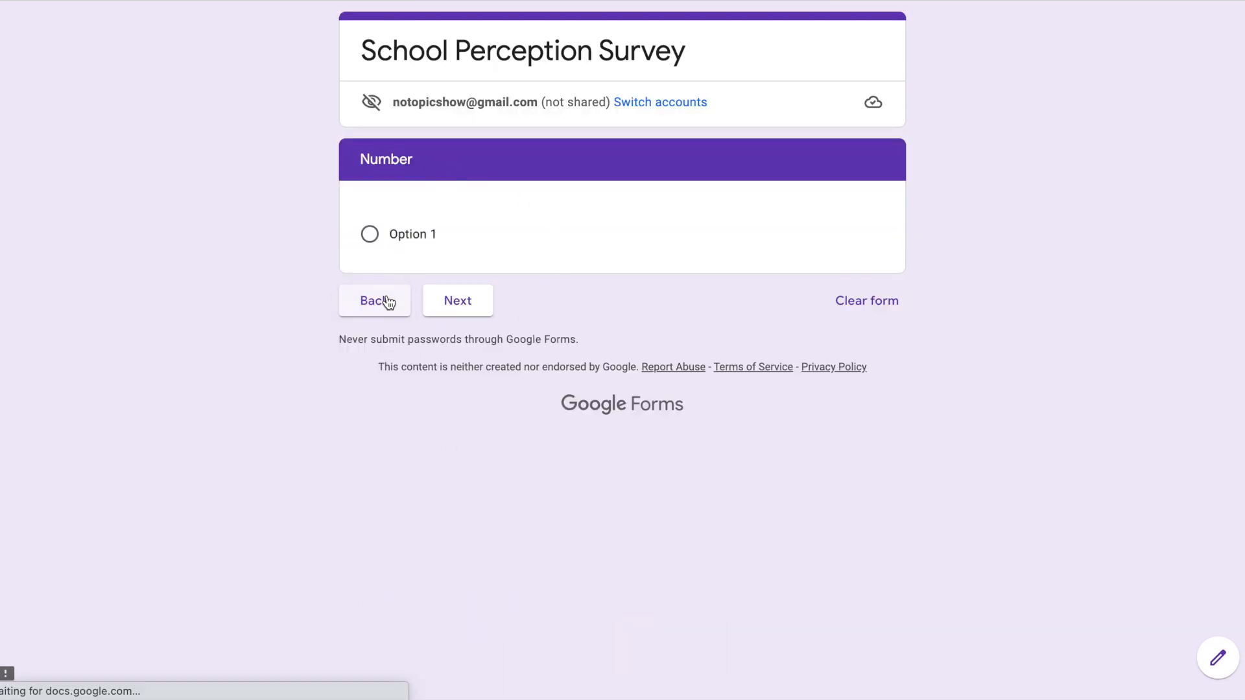
{"action": "left_click", "coordinate": [370, 419]}
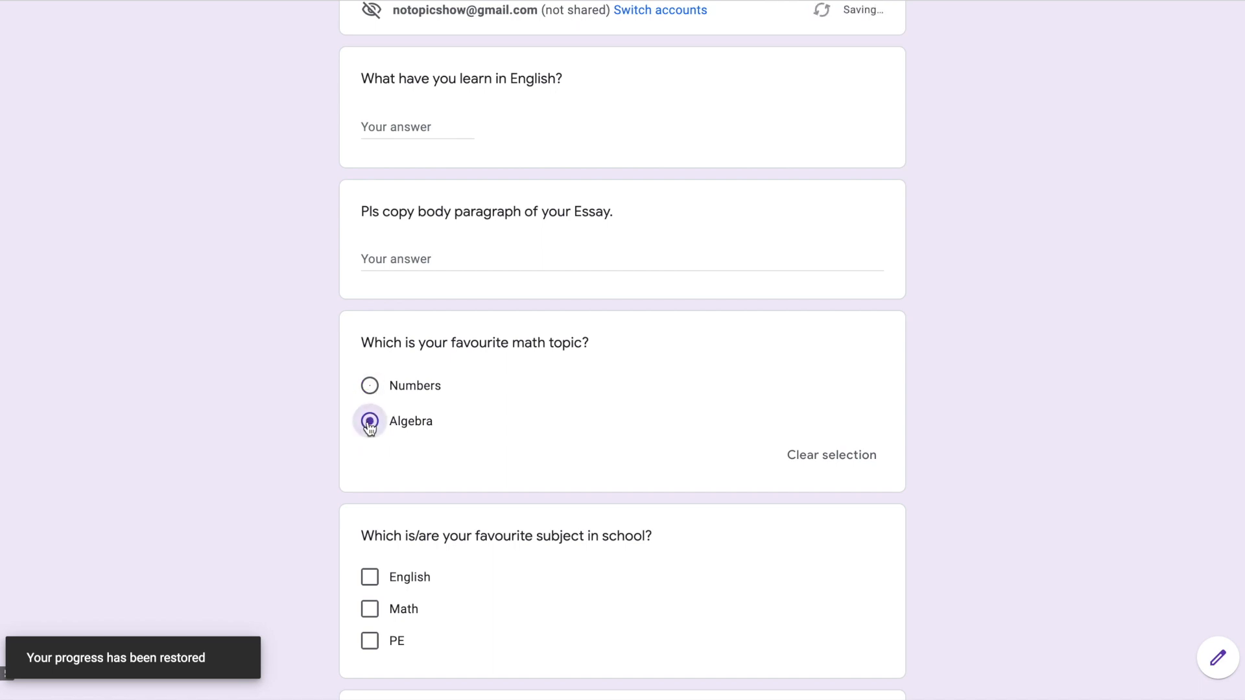
{"action": "scroll", "coordinate": [400, 465], "scroll_direction": "down", "scroll_amount": 15}
{"action": "left_click", "coordinate": [375, 556]}
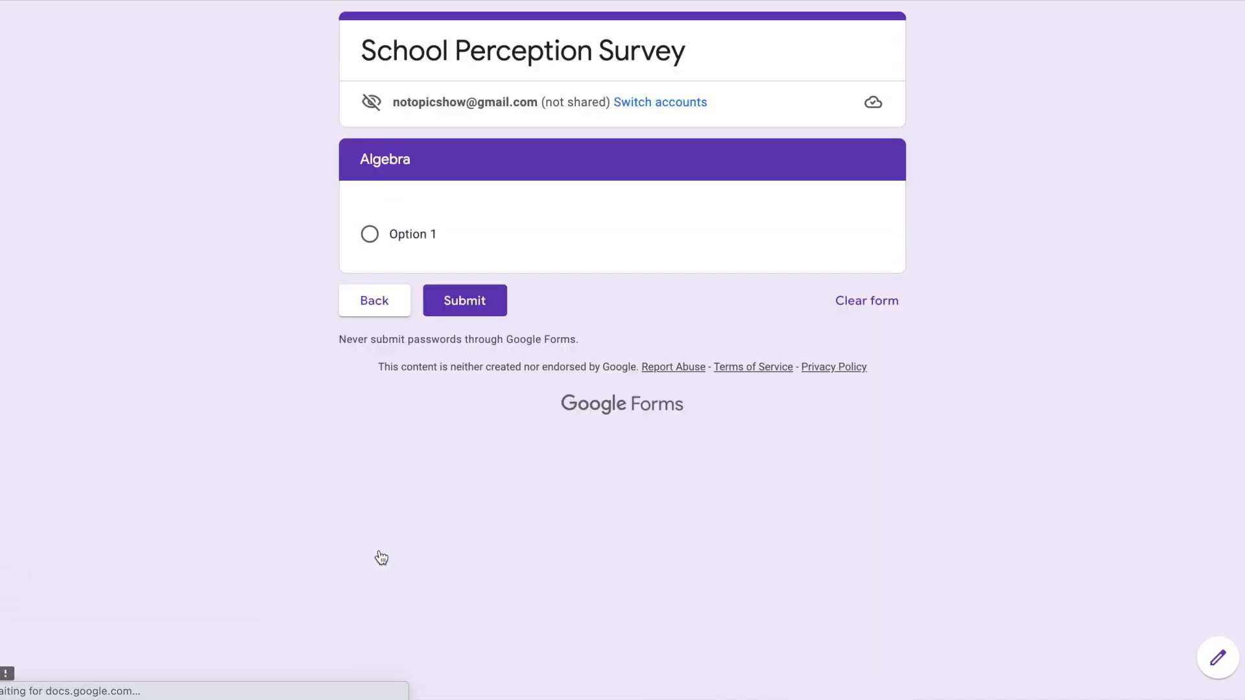
{"action": "left_click_drag", "start_coordinate": [361, 159], "coordinate": [416, 160]}
{"action": "left_click", "coordinate": [434, 161]}
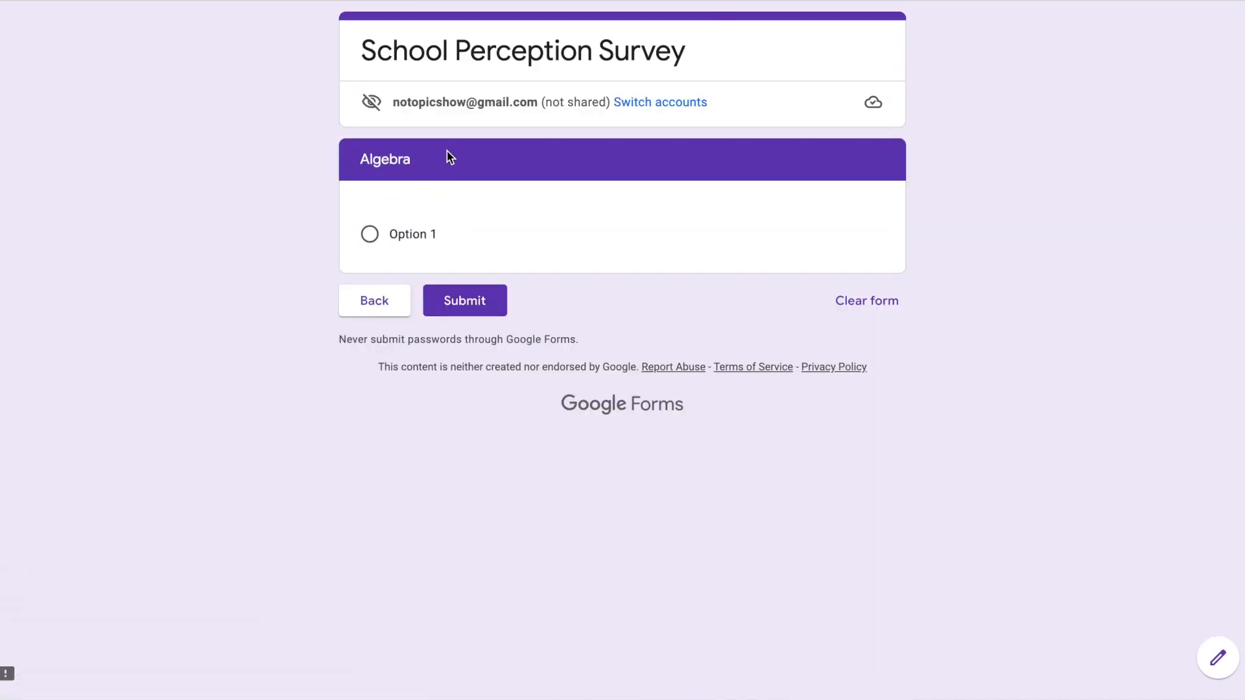
{"action": "key", "text": "super+w"}
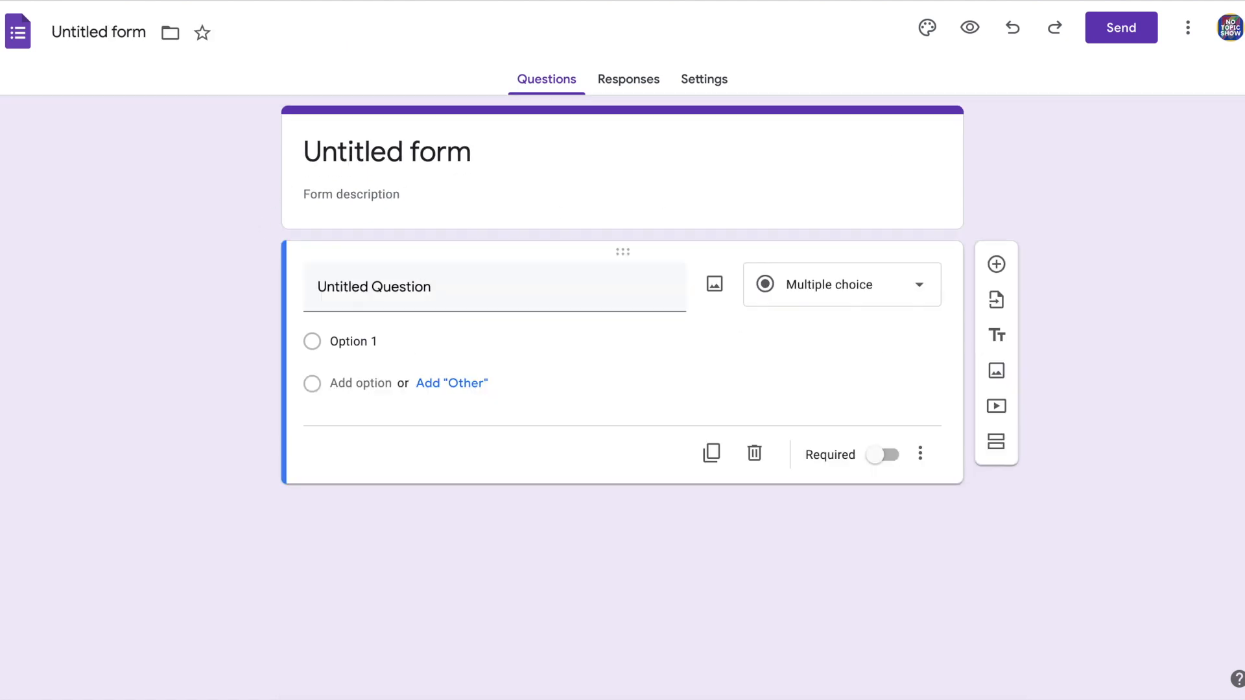
Import the Number and Algebra sections with their questions from the most recent School Perception Survey into the untitled form
{"action": "left_click", "coordinate": [998, 300]}
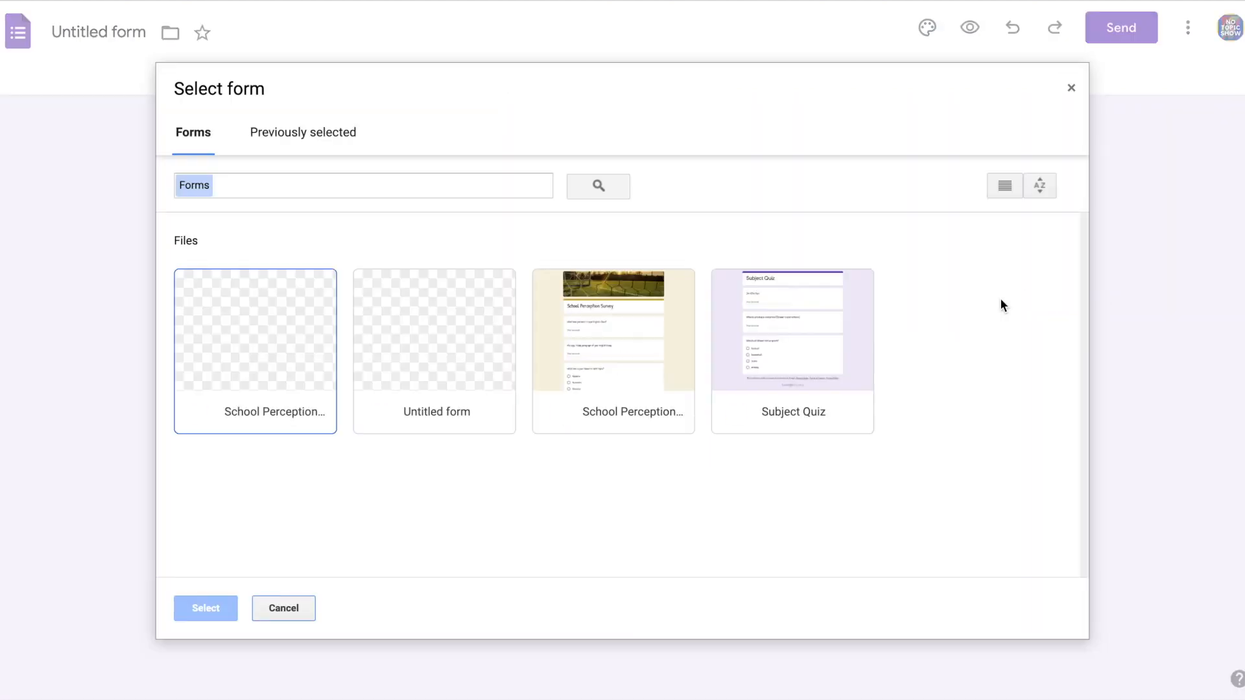
{"action": "left_click", "coordinate": [270, 356]}
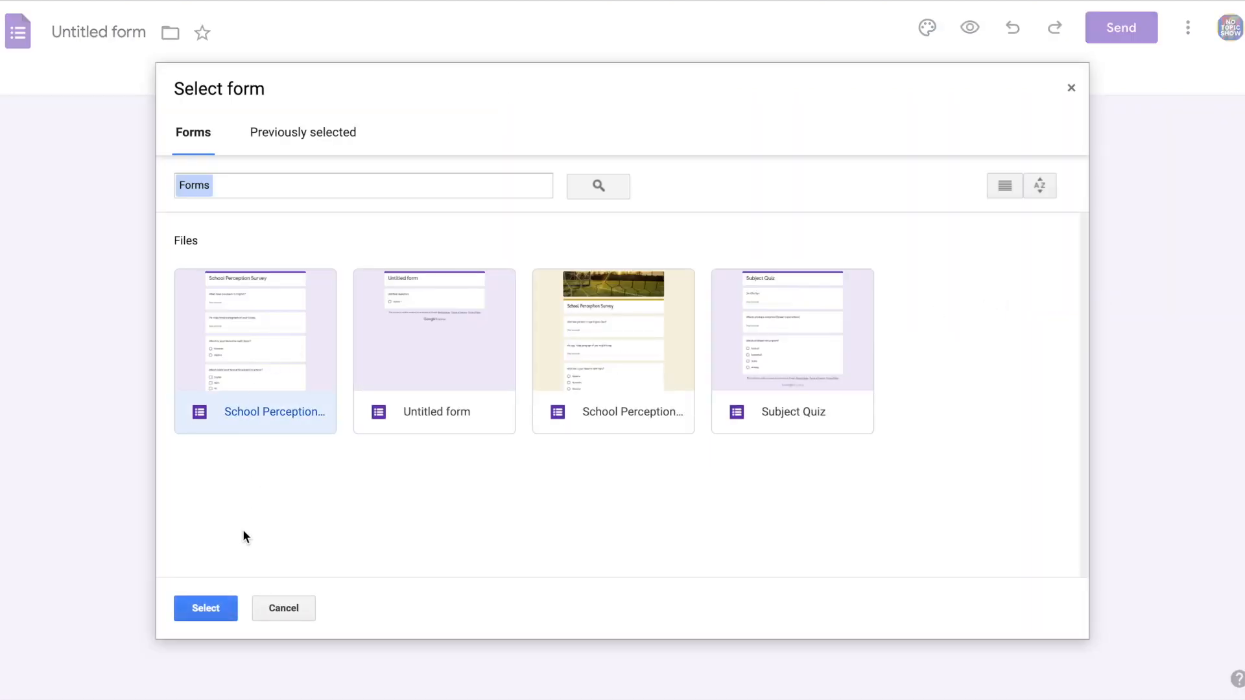
{"action": "left_click", "coordinate": [203, 604]}
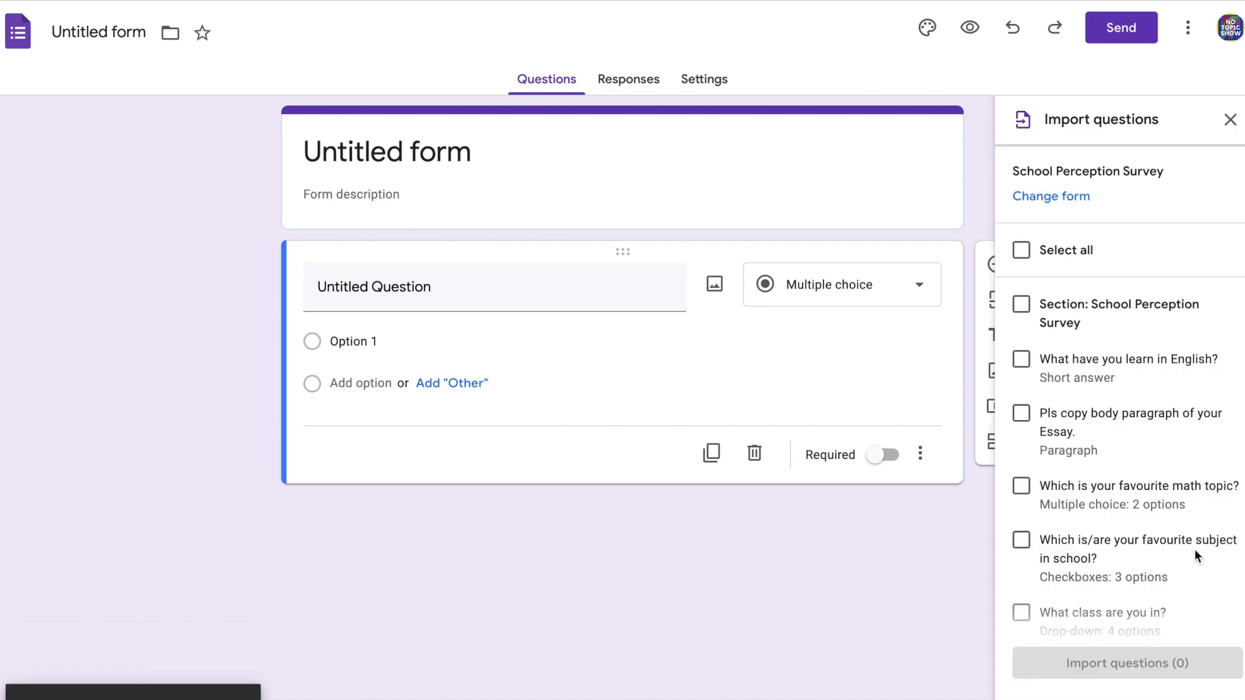
{"action": "scroll", "coordinate": [1195, 554], "scroll_direction": "down", "scroll_amount": 10}
{"action": "left_click", "coordinate": [1021, 471]}
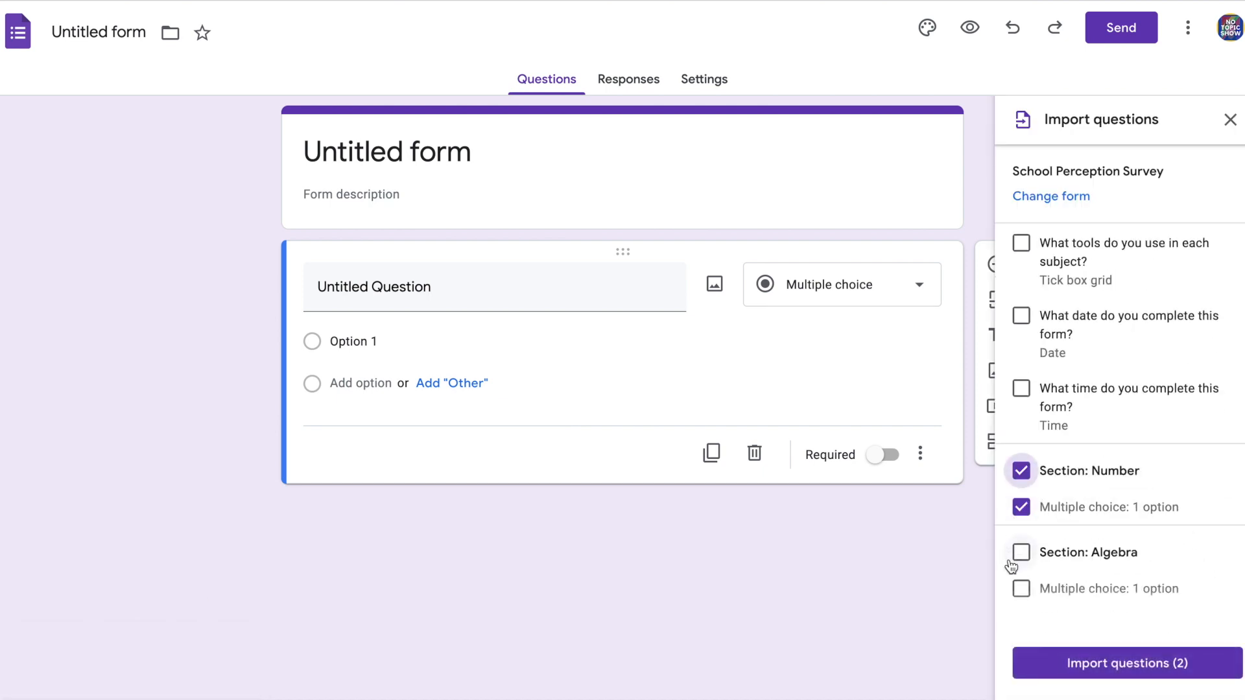
{"action": "left_click", "coordinate": [1021, 553]}
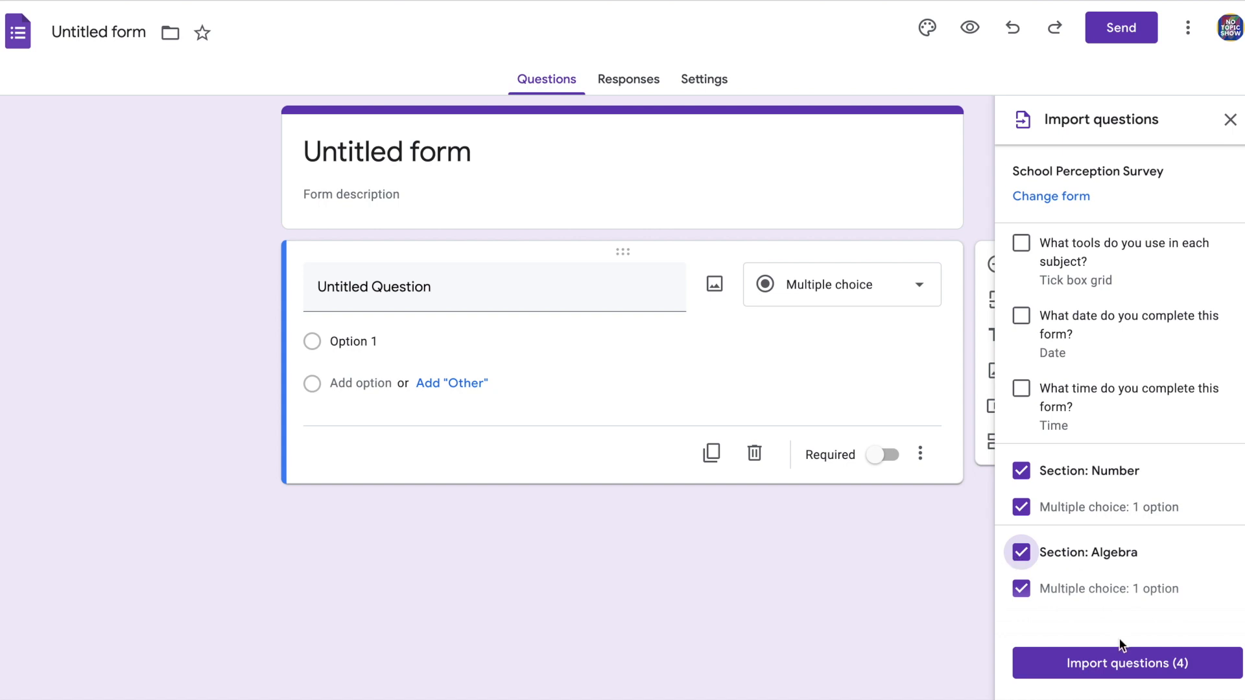
{"action": "left_click", "coordinate": [1120, 665]}
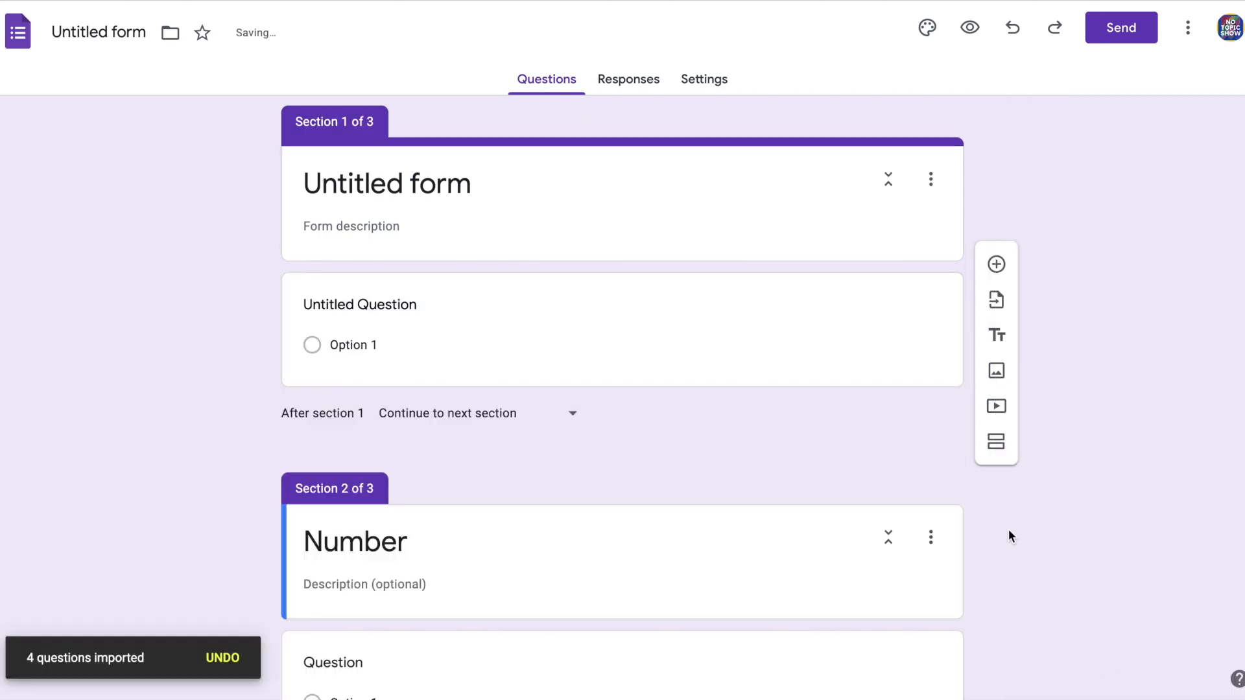
Reorder the sections so that the "Untitled form" section comes last, after Number and Algebra
{"action": "left_click", "coordinate": [930, 184]}
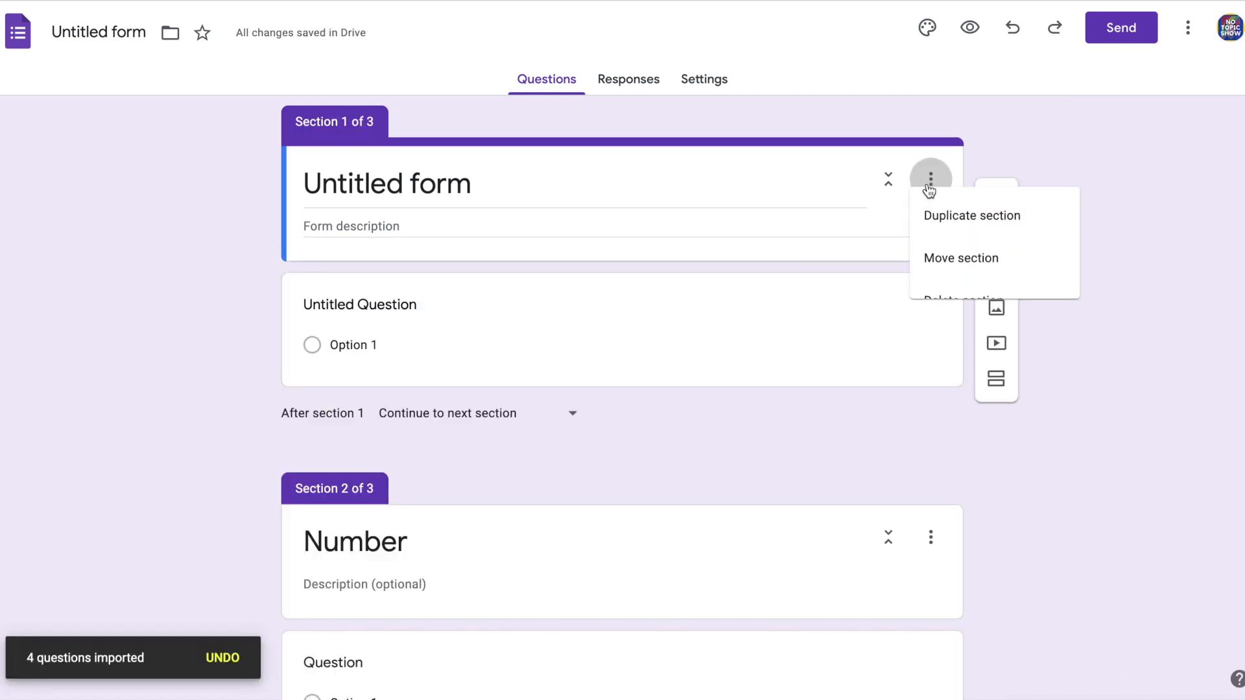
{"action": "left_click", "coordinate": [970, 289]}
{"action": "left_click_drag", "start_coordinate": [455, 123], "coordinate": [464, 241]}
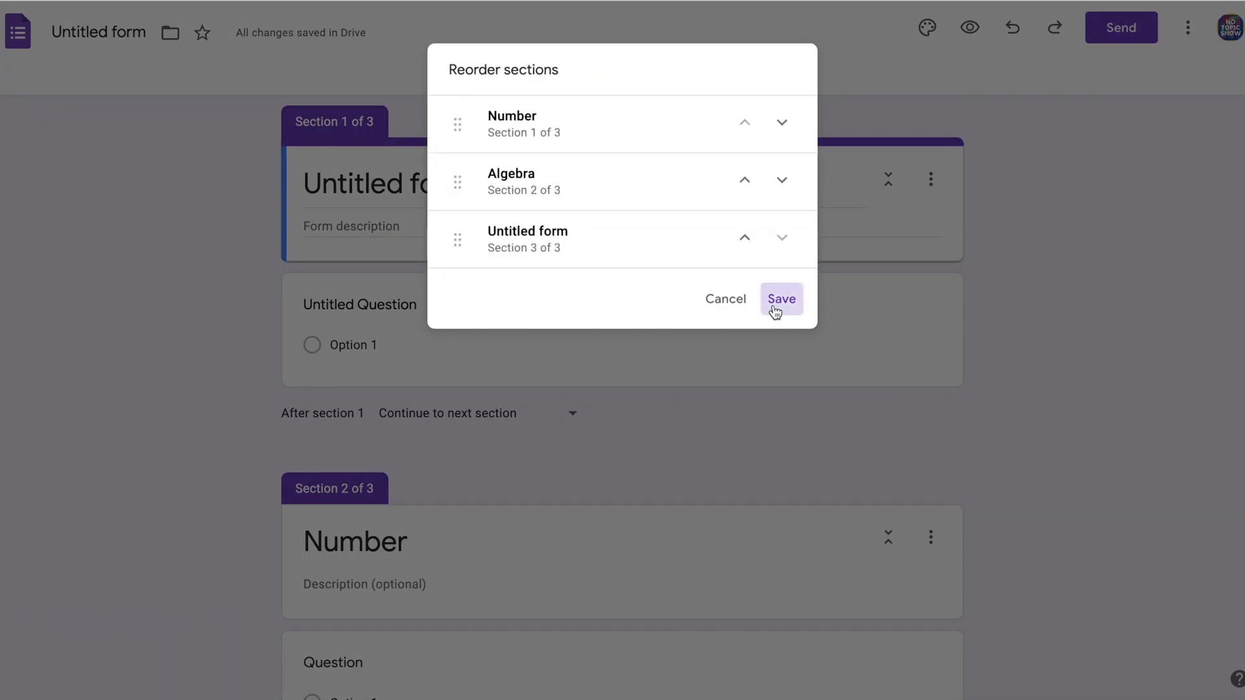
{"action": "left_click", "coordinate": [781, 299]}
Delete the "Untitled form" section together with its question
{"action": "scroll", "coordinate": [773, 311], "scroll_direction": "down", "scroll_amount": 5}
{"action": "scroll", "coordinate": [947, 461], "scroll_direction": "up", "scroll_amount": 1}
{"action": "left_click", "coordinate": [930, 435]}
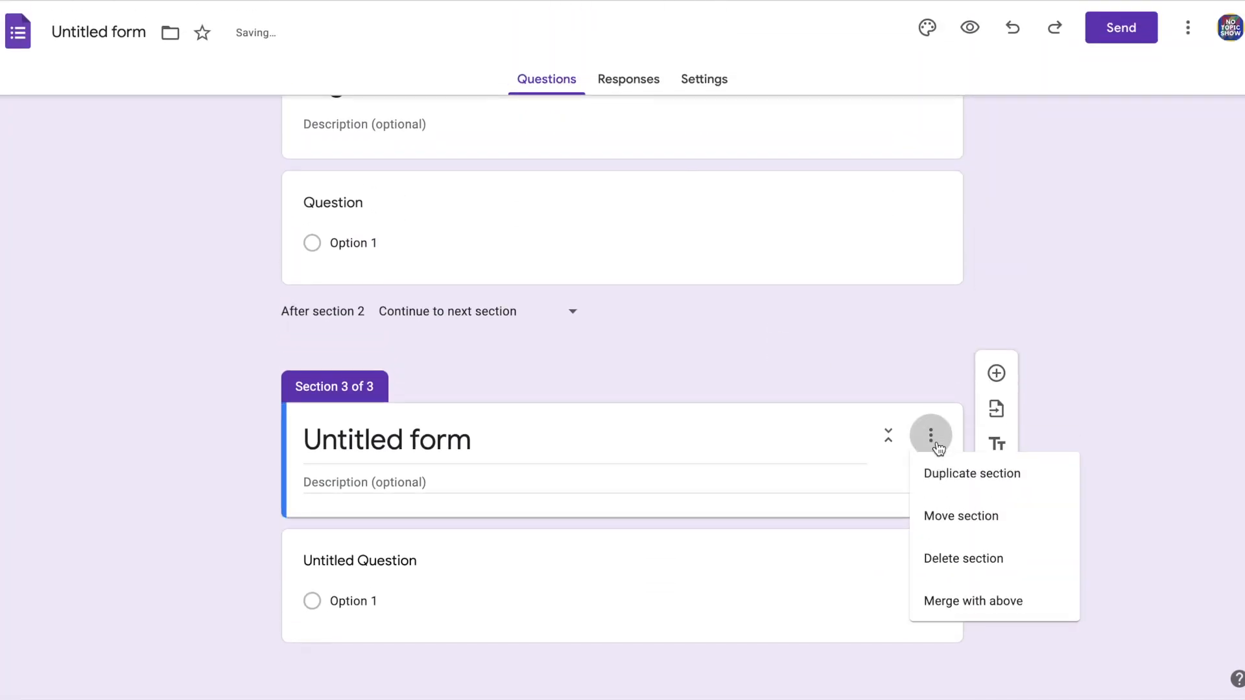
{"action": "left_click", "coordinate": [952, 570]}
{"action": "left_click", "coordinate": [744, 429]}
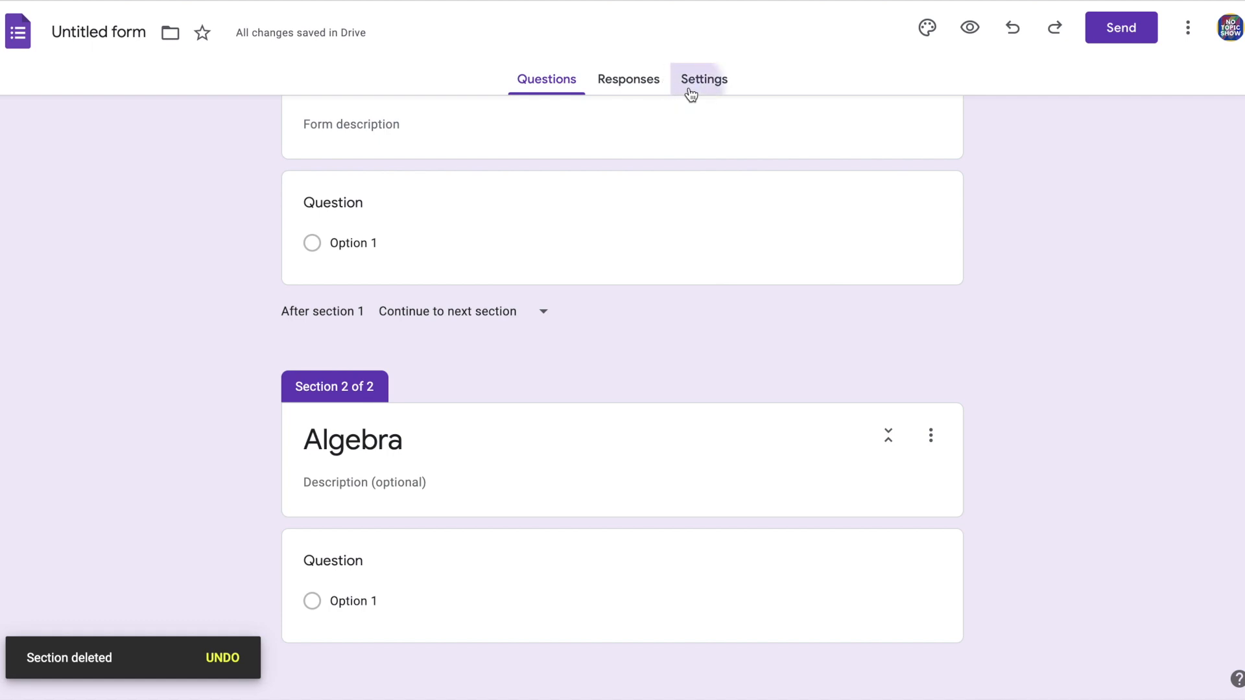
Make the form a quiz in its settings and look through the quiz options
{"action": "left_click", "coordinate": [691, 94]}
{"action": "left_click", "coordinate": [898, 221]}
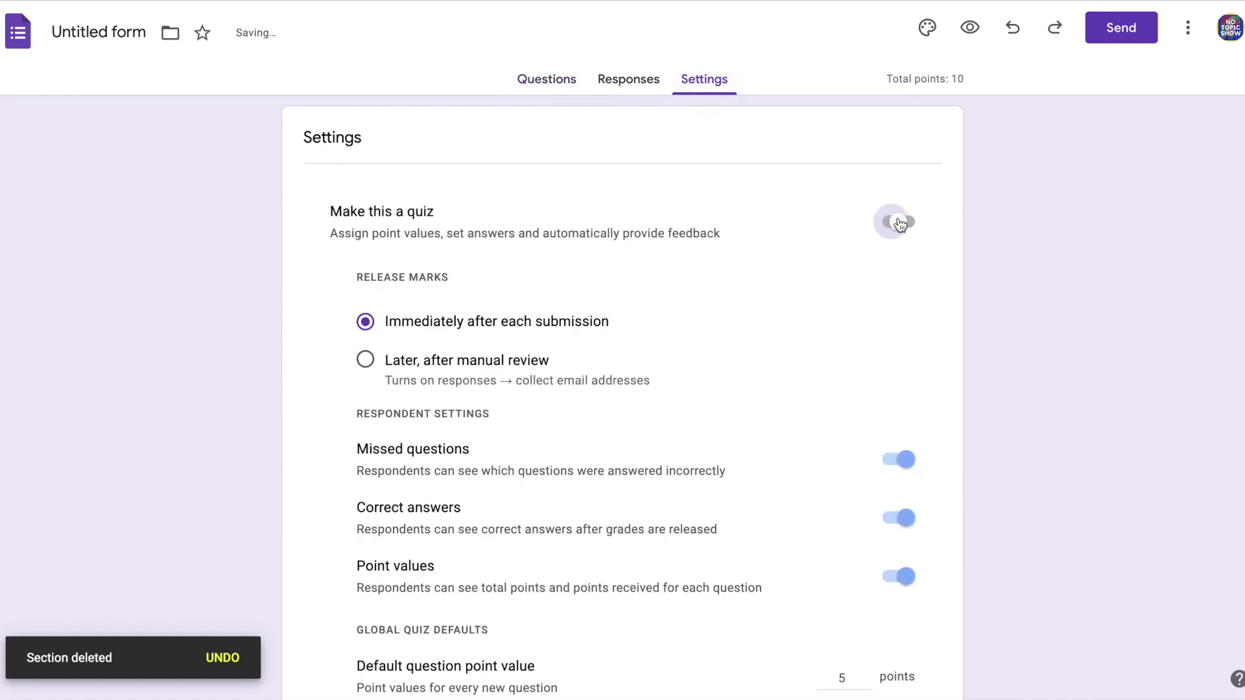
{"action": "scroll", "coordinate": [898, 221], "scroll_direction": "down", "scroll_amount": 1}
{"action": "scroll", "coordinate": [897, 223], "scroll_direction": "down", "scroll_amount": 2}
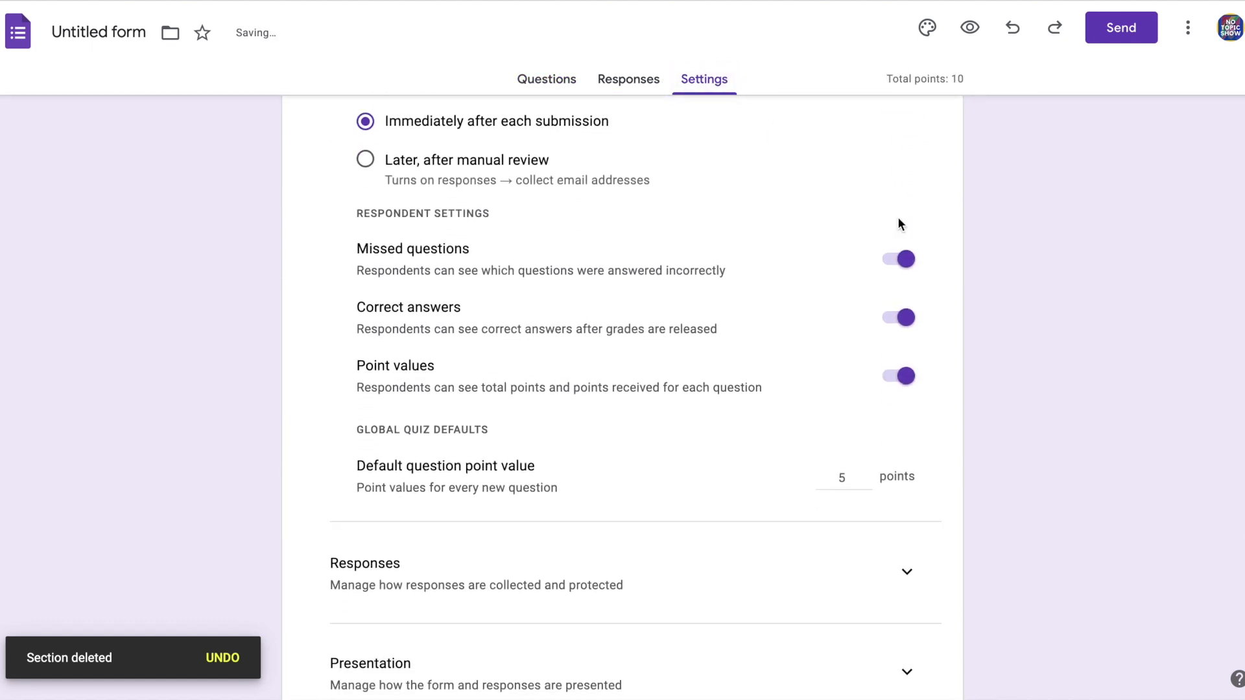
{"action": "scroll", "coordinate": [934, 344], "scroll_direction": "down", "scroll_amount": 1}
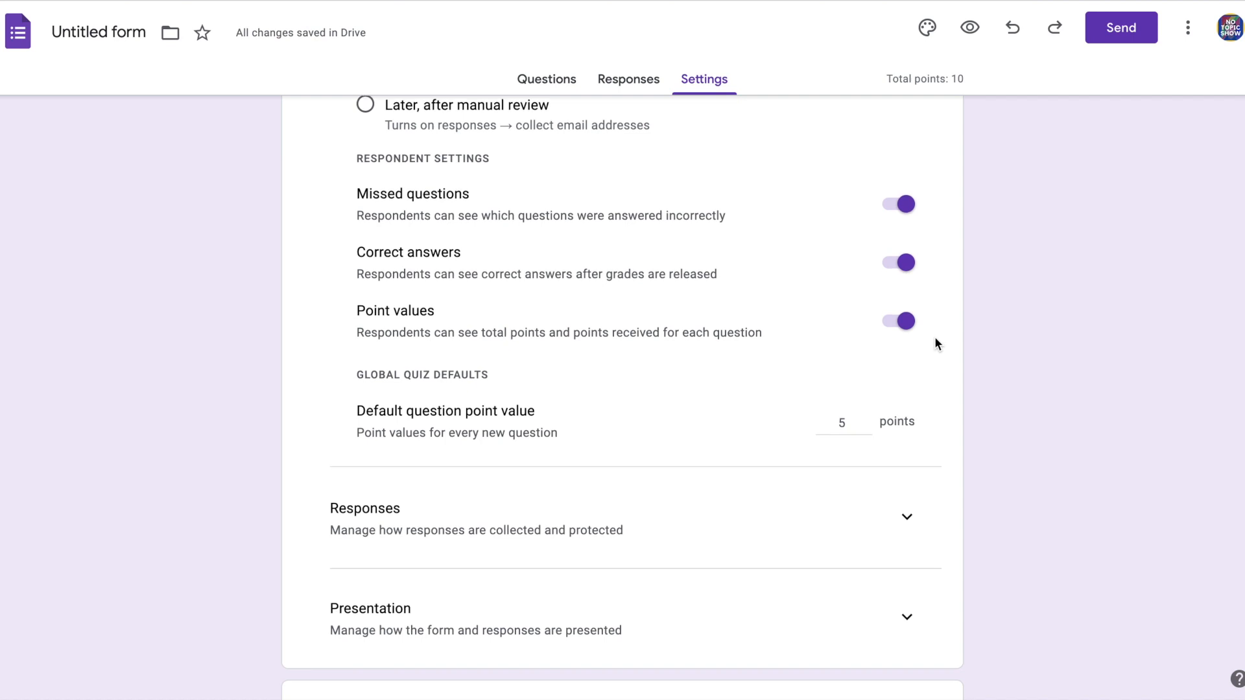
Check the default question point value for the quiz and review the options for how responses are collected and protected
{"action": "scroll", "coordinate": [935, 337], "scroll_direction": "down", "scroll_amount": 1}
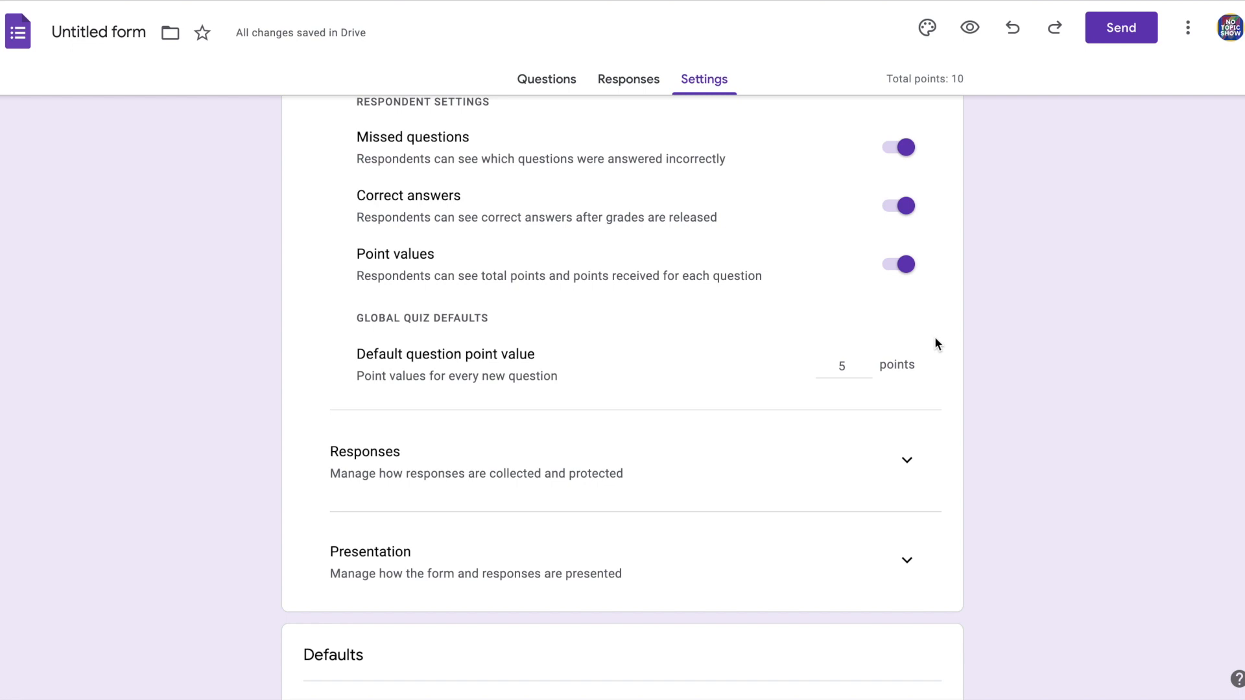
{"action": "left_click", "coordinate": [855, 366]}
{"action": "left_click", "coordinate": [868, 371]}
{"action": "left_click", "coordinate": [868, 371]}
{"action": "left_click", "coordinate": [869, 371]}
{"action": "left_click", "coordinate": [906, 459]}
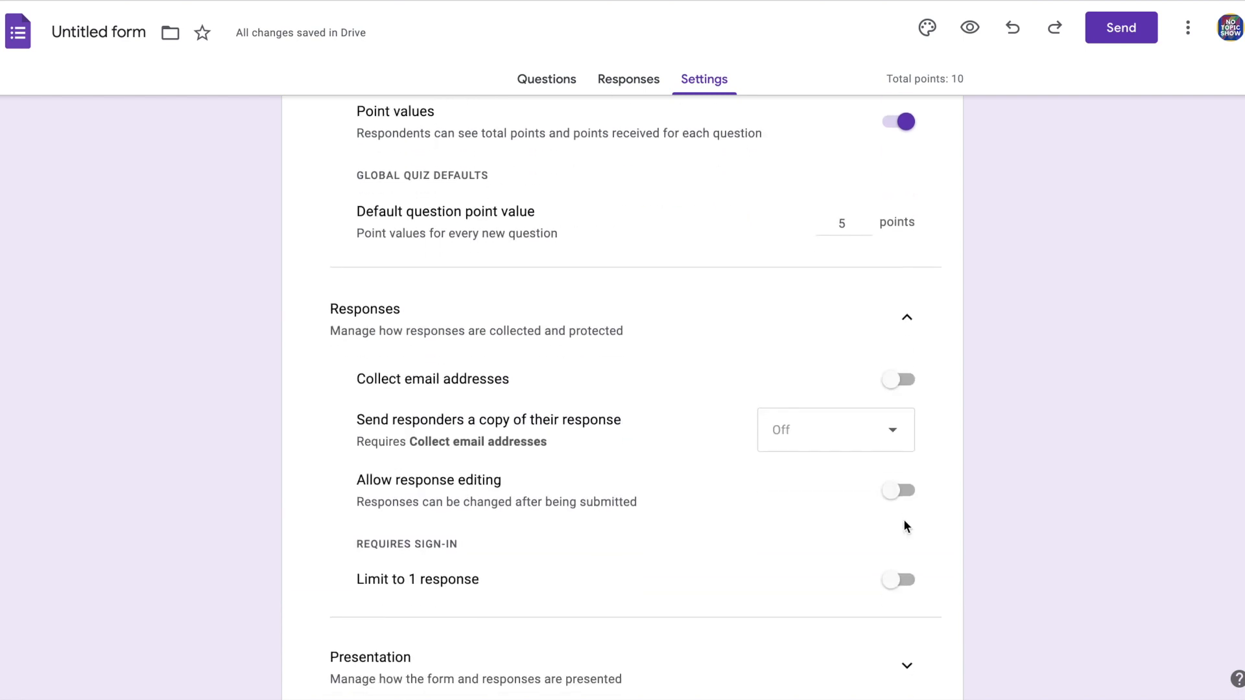
{"action": "scroll", "coordinate": [923, 396], "scroll_direction": "down", "scroll_amount": 1}
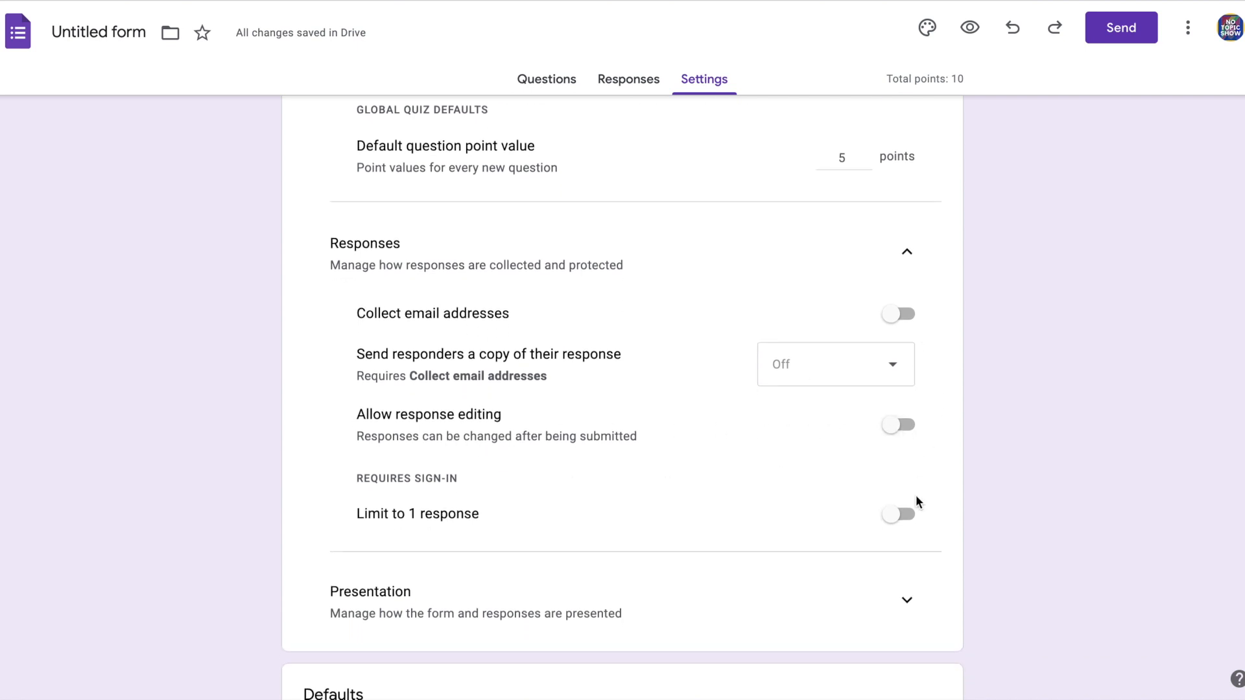
{"action": "scroll", "coordinate": [911, 528], "scroll_direction": "down", "scroll_amount": 2}
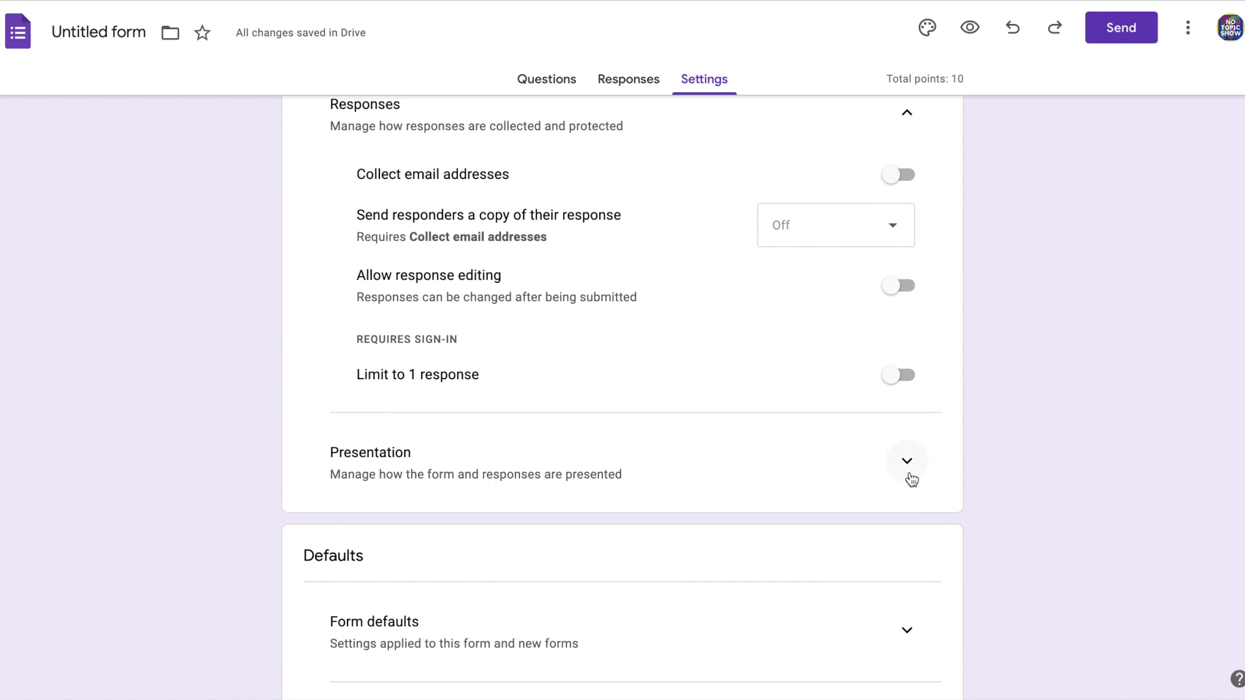
Turn on the progress bar and the results summary for respondents in the form's presentation settings
{"action": "left_click", "coordinate": [908, 478]}
{"action": "scroll", "coordinate": [891, 478], "scroll_direction": "down", "scroll_amount": 1}
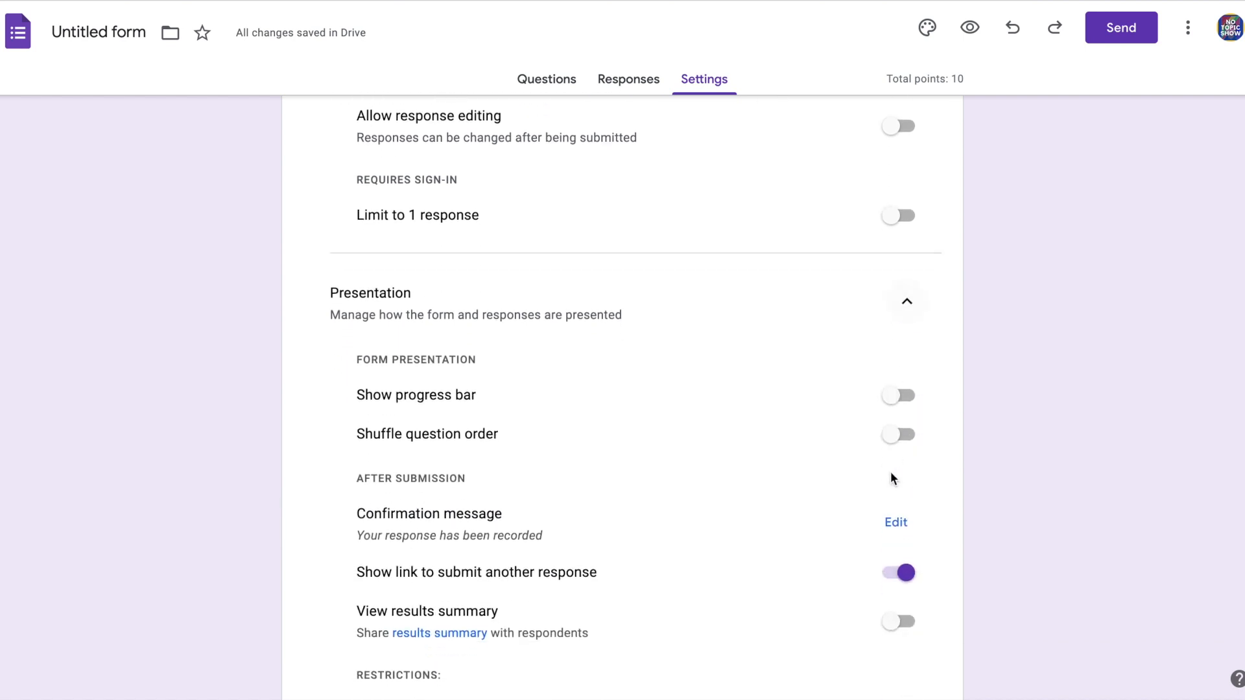
{"action": "left_click", "coordinate": [895, 395]}
{"action": "scroll", "coordinate": [843, 429], "scroll_direction": "down", "scroll_amount": 1}
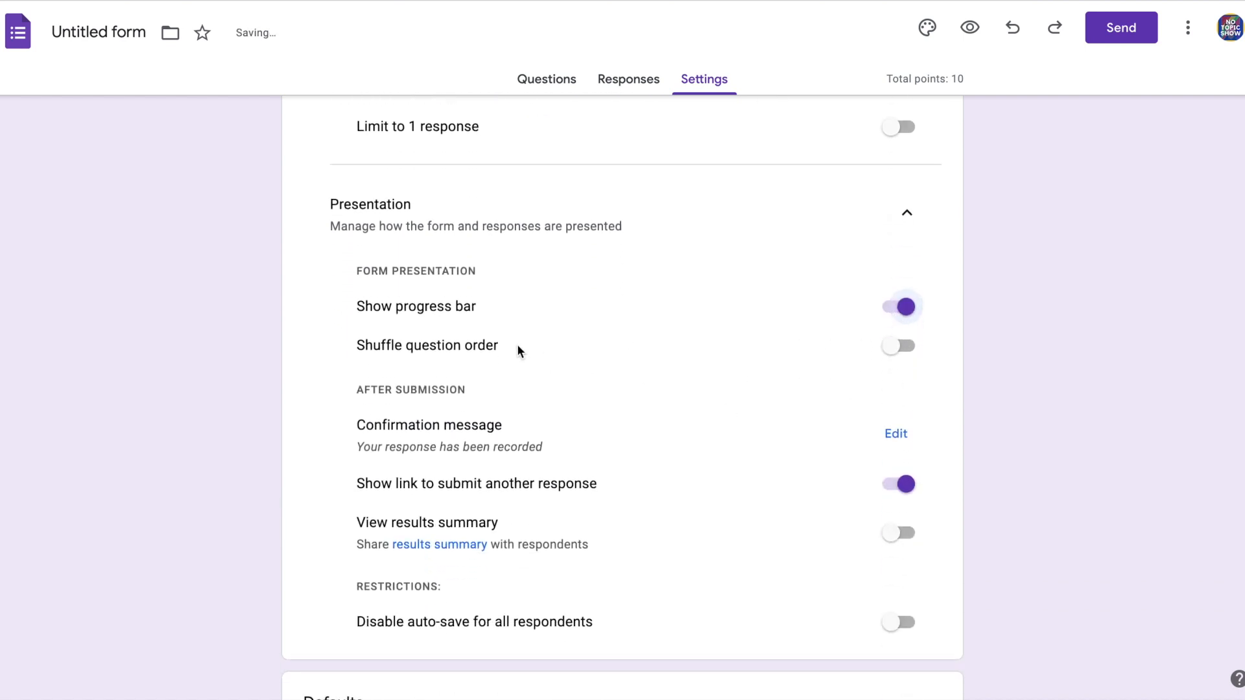
{"action": "scroll", "coordinate": [897, 361], "scroll_direction": "down", "scroll_amount": 1}
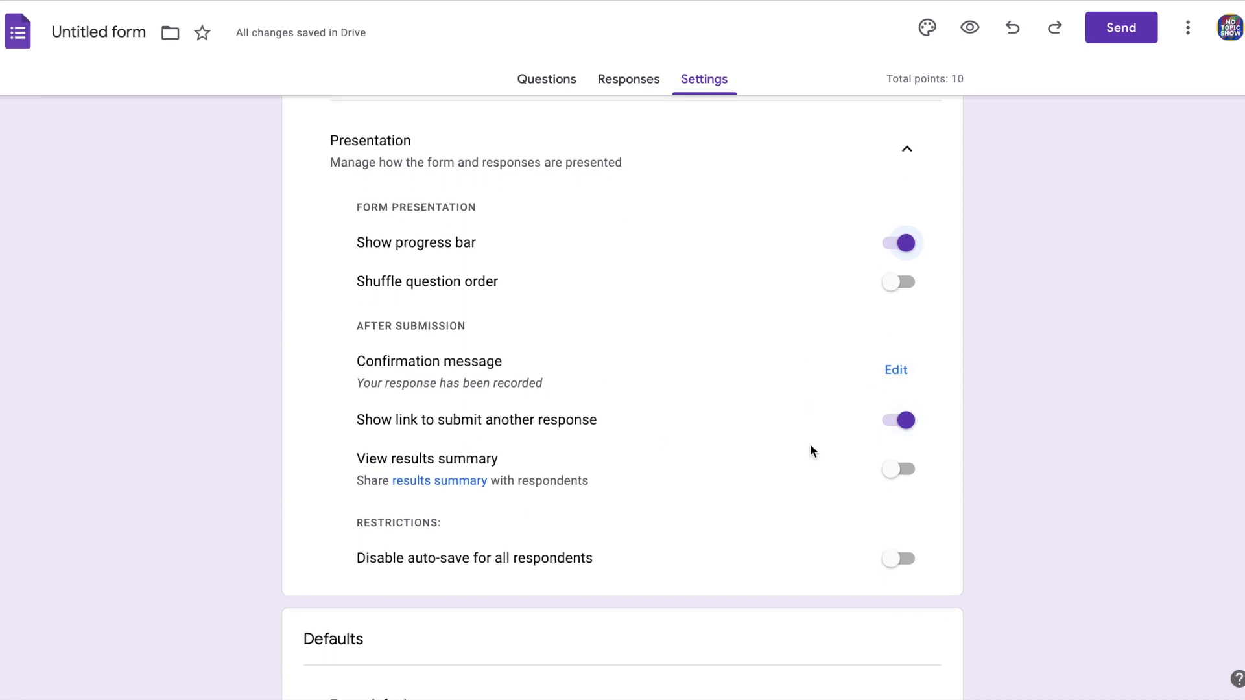
{"action": "left_click", "coordinate": [896, 476]}
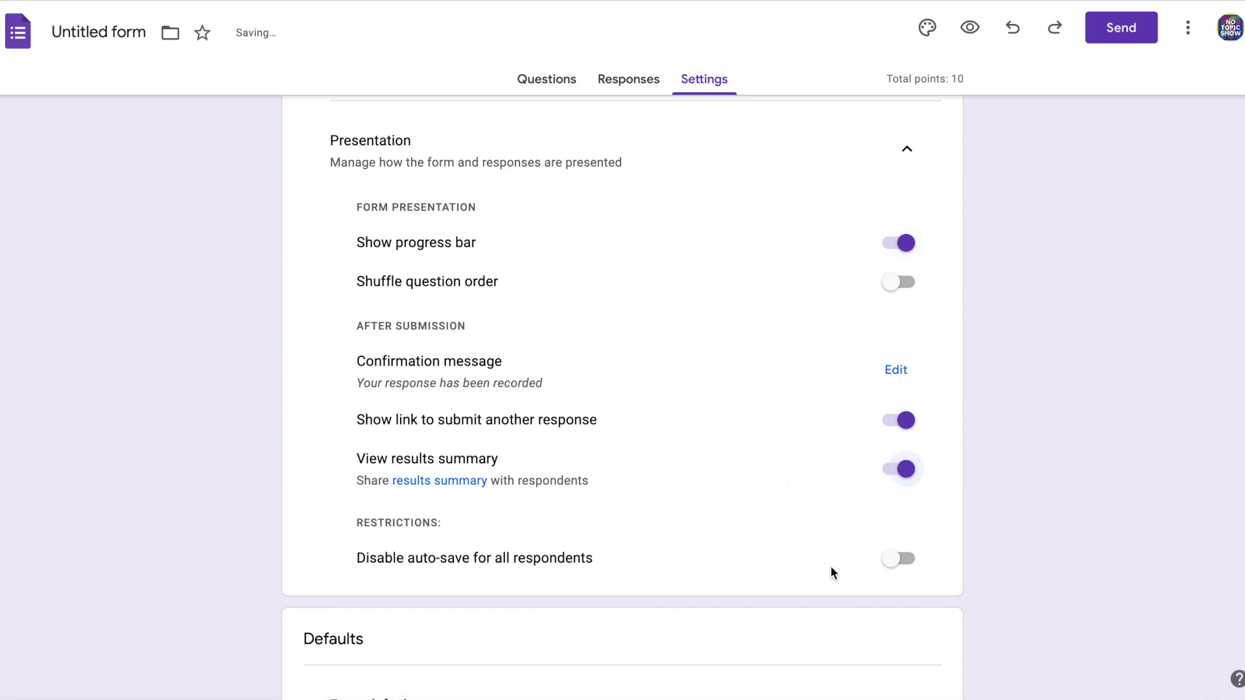
Fill in the Number section's multiple-choice question as "1+1=" with the options 1, 2, 3, 4 and 5
{"action": "left_click", "coordinate": [550, 77]}
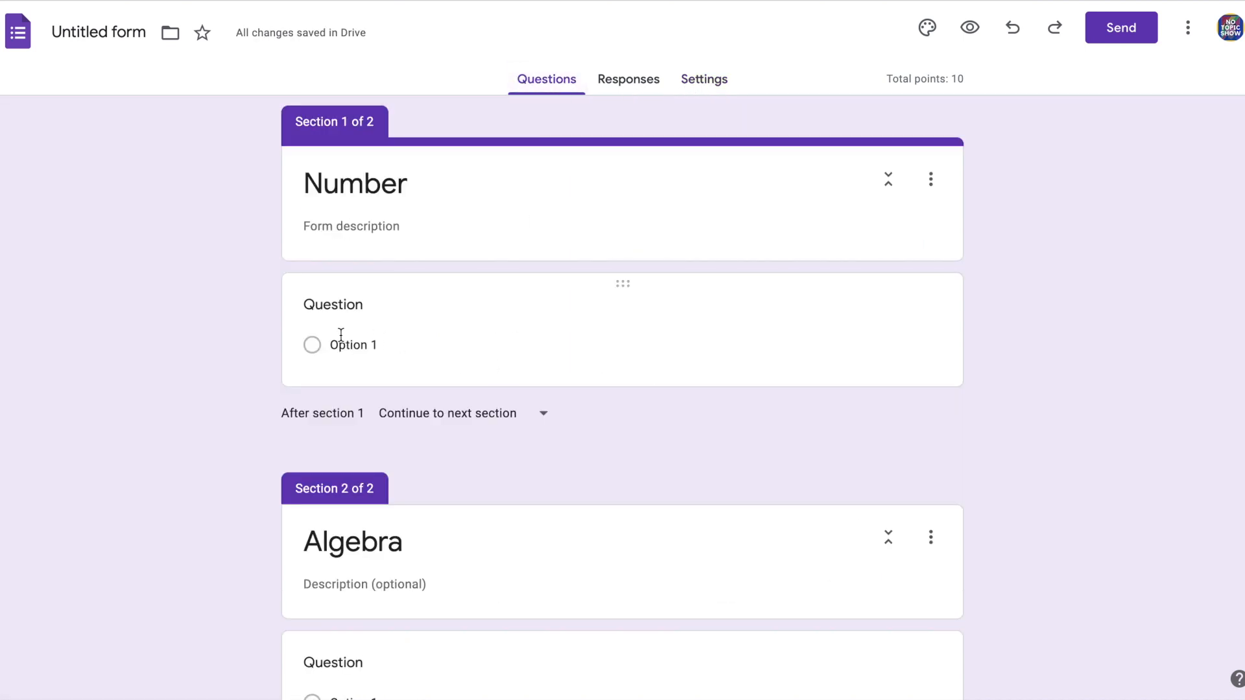
{"action": "left_click", "coordinate": [325, 312]}
{"action": "type", "text": "1+1="}
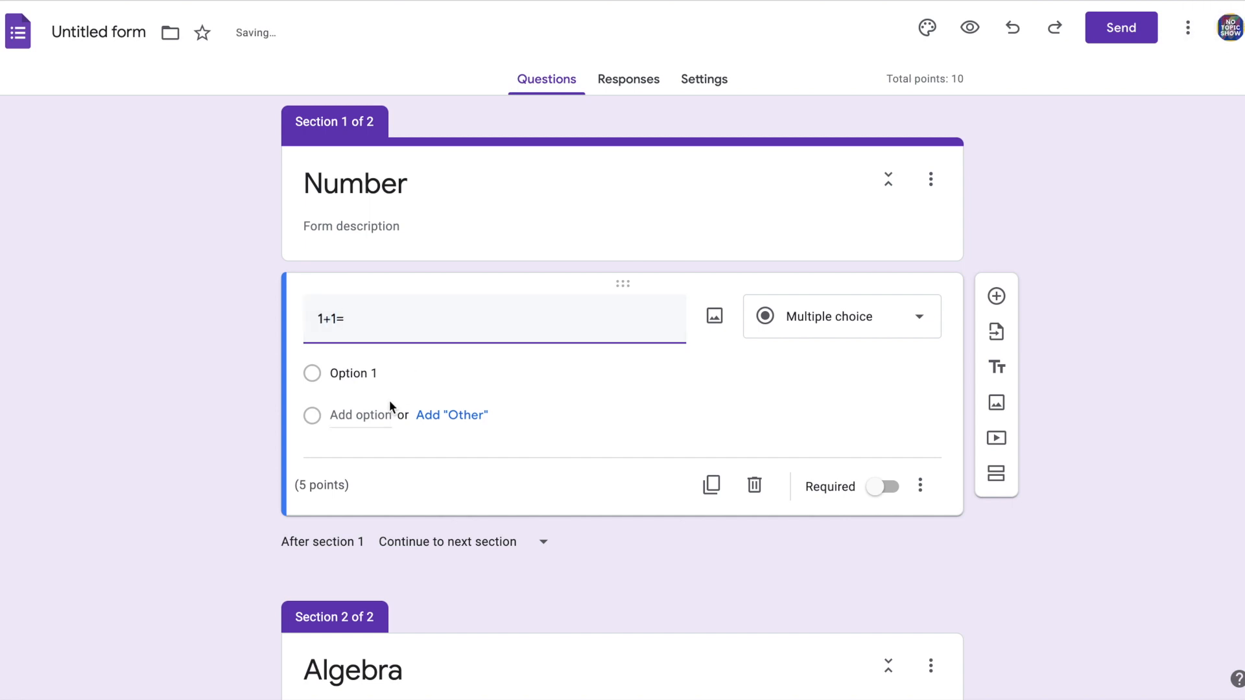
{"action": "key", "text": "Tab"}
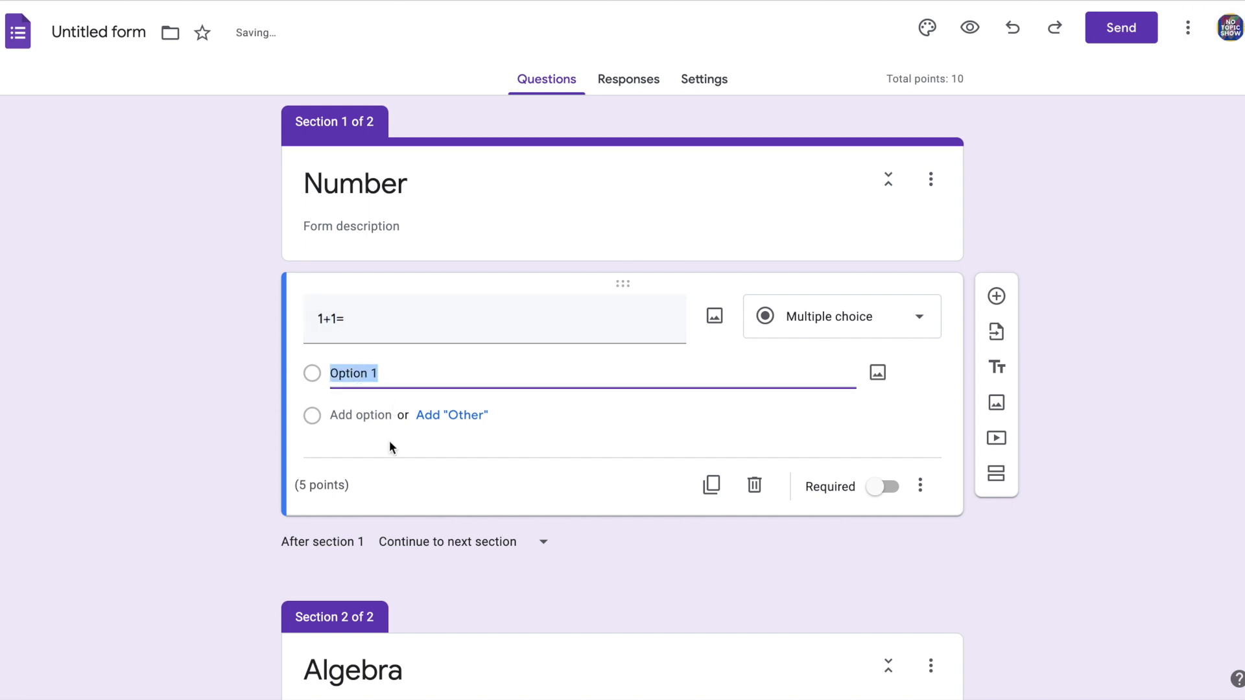
{"action": "type", "text": "1"}
{"action": "left_click", "coordinate": [438, 370]}
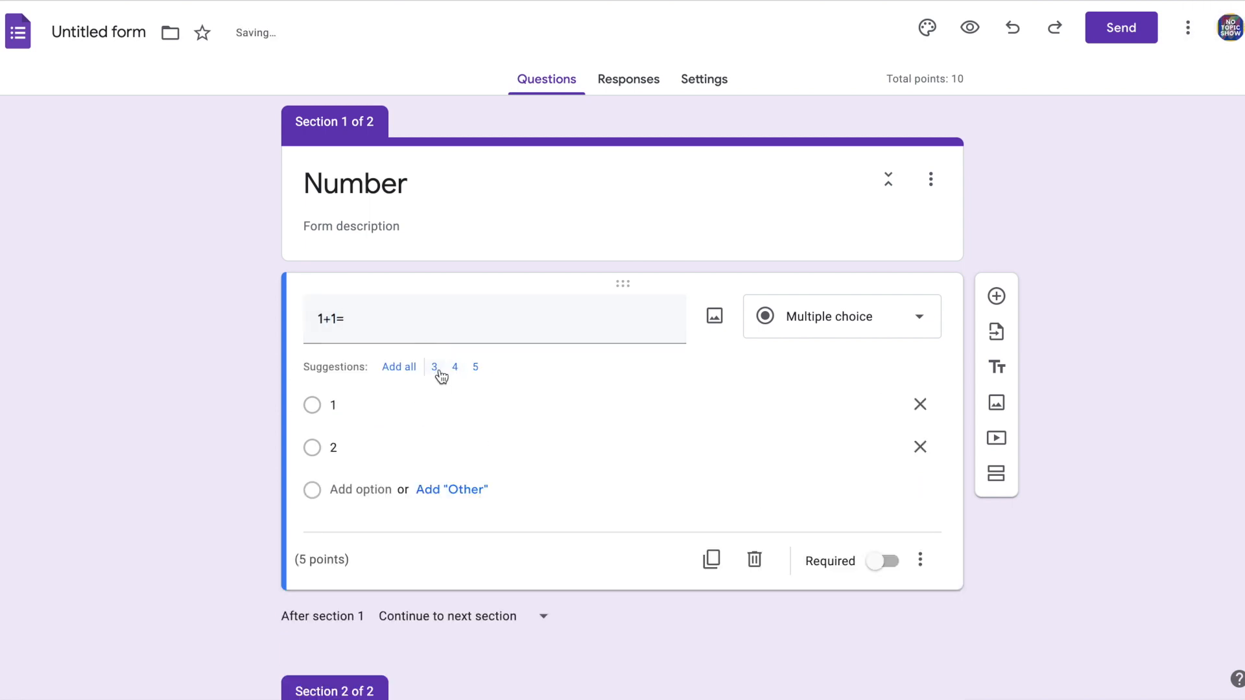
{"action": "left_click", "coordinate": [434, 371]}
{"action": "left_click", "coordinate": [434, 371]}
{"action": "left_click", "coordinate": [383, 362]}
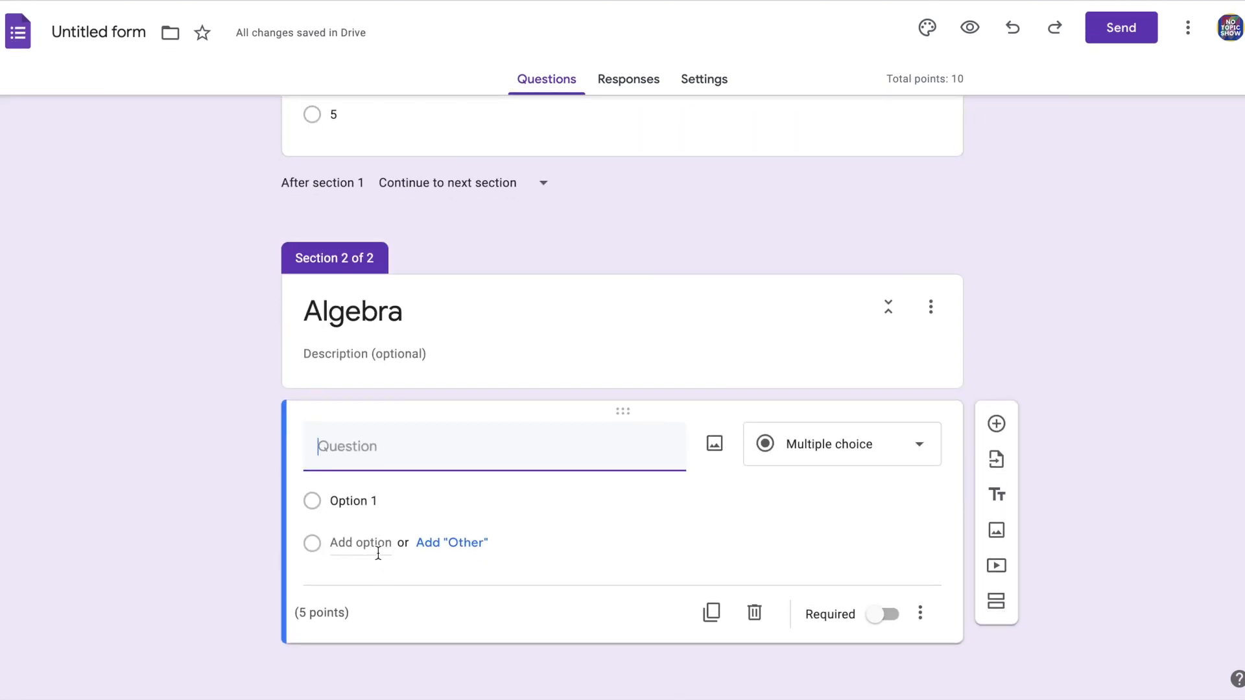
Fill in the Algebra section's multiple-choice question as "5x+4x=" with the options 9x, 5x, 20x and 21x
{"action": "type", "text": "5x+4x="}
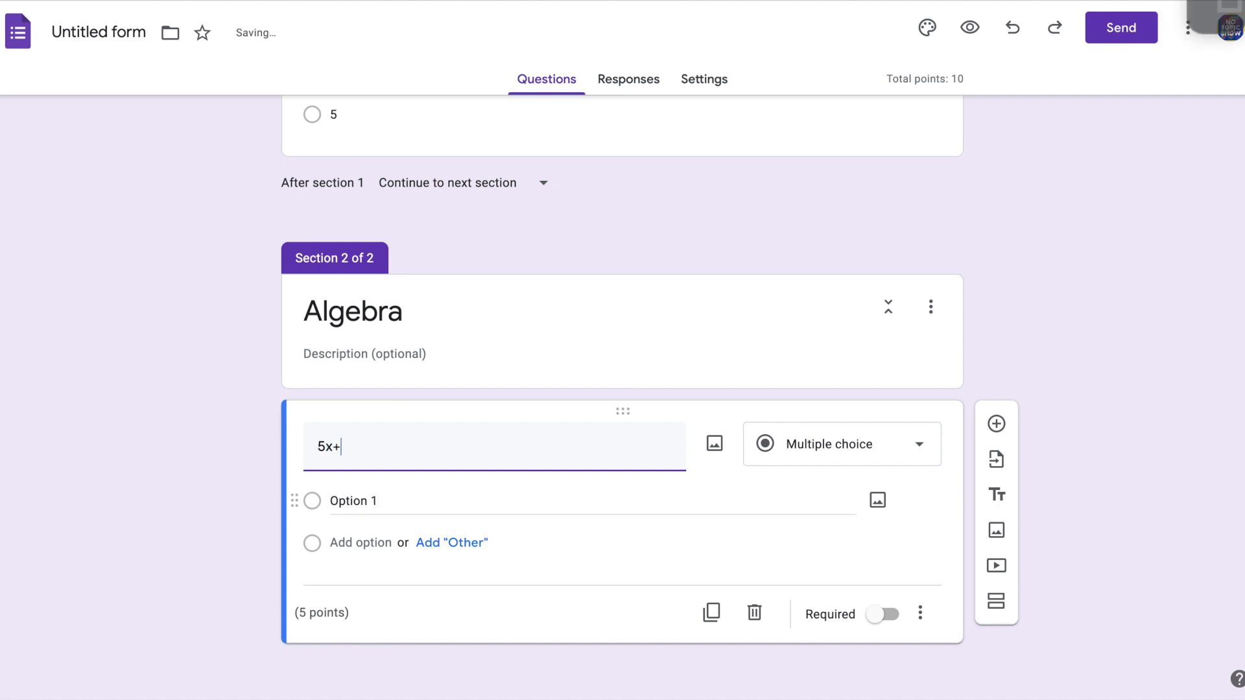
{"action": "left_click", "coordinate": [380, 502]}
{"action": "type", "text": "9x"}
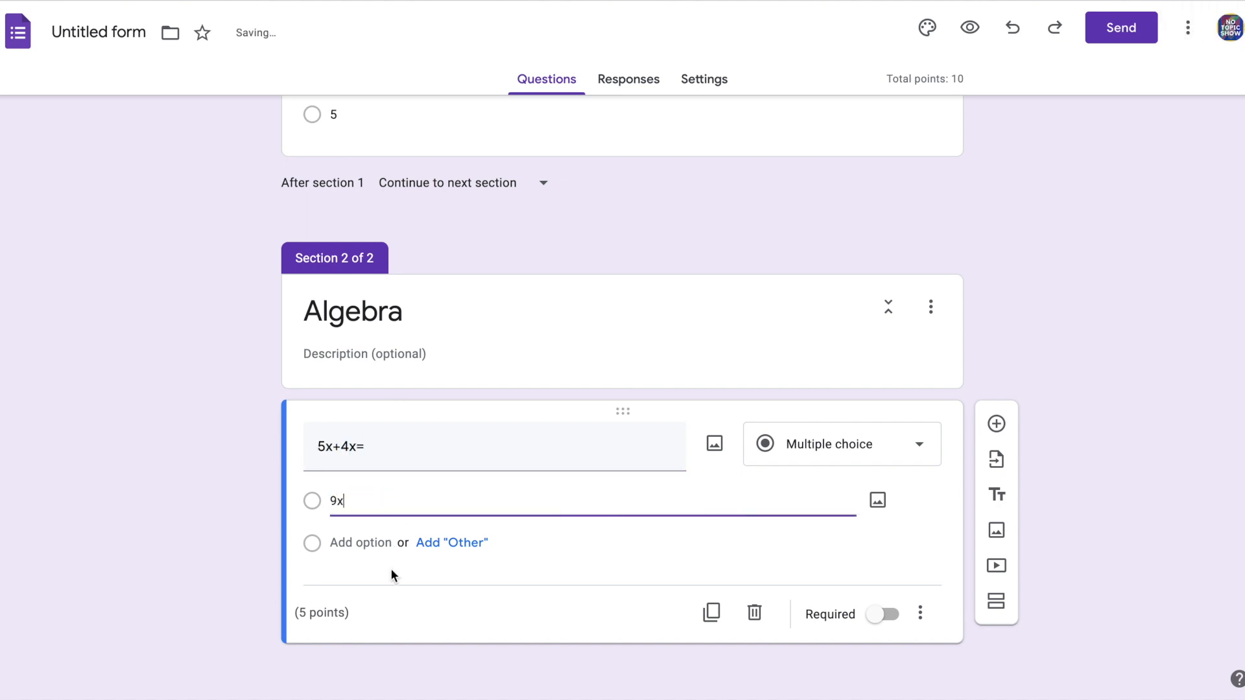
{"action": "key", "text": "Return"}
{"action": "type", "text": "5x"}
{"action": "key", "text": "Return"}
{"action": "type", "text": "20x"}
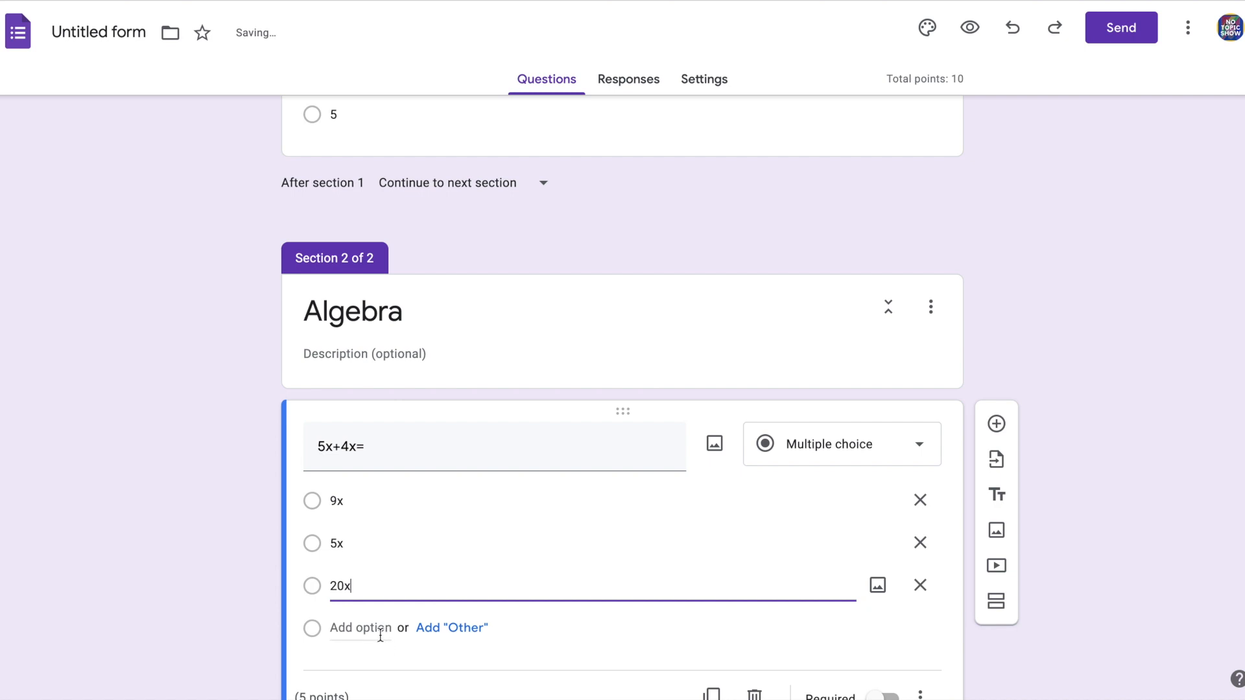
{"action": "key", "text": "Return"}
{"action": "type", "text": "21x"}
{"action": "left_click", "coordinate": [230, 593]}
Mark 2 as the correct answer in the answer key of the "1+1=" question
{"action": "scroll", "coordinate": [230, 593], "scroll_direction": "down", "scroll_amount": 2}
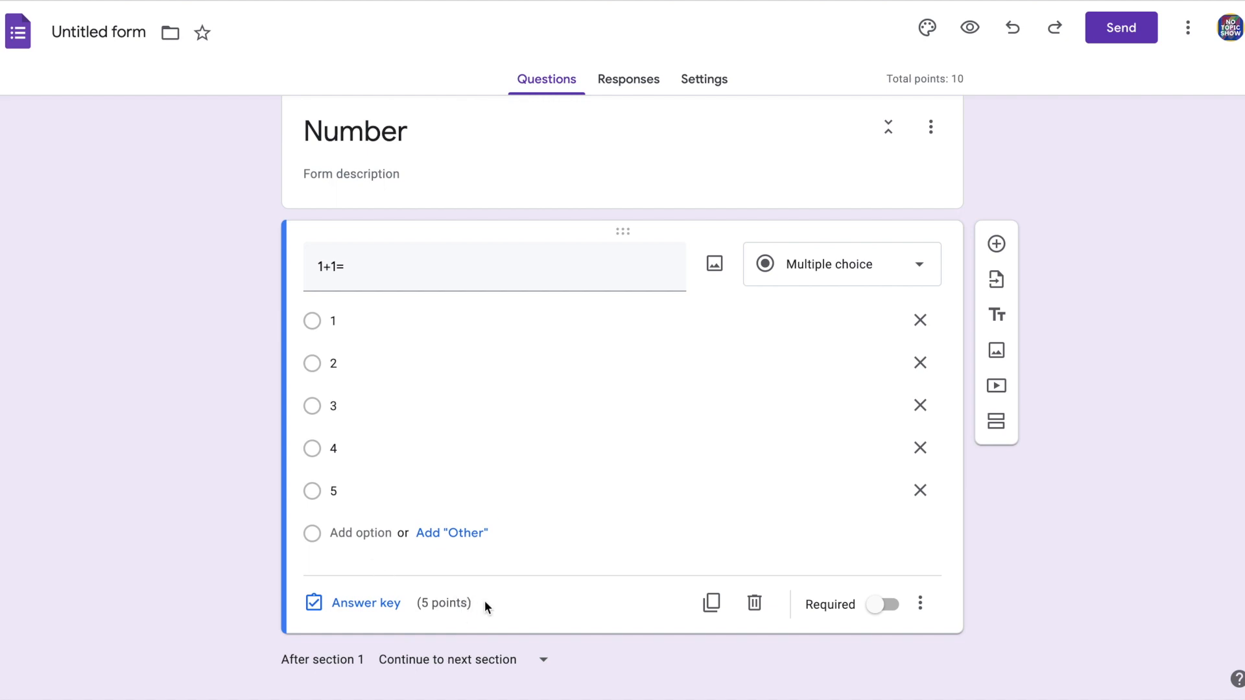
{"action": "left_click", "coordinate": [388, 603]}
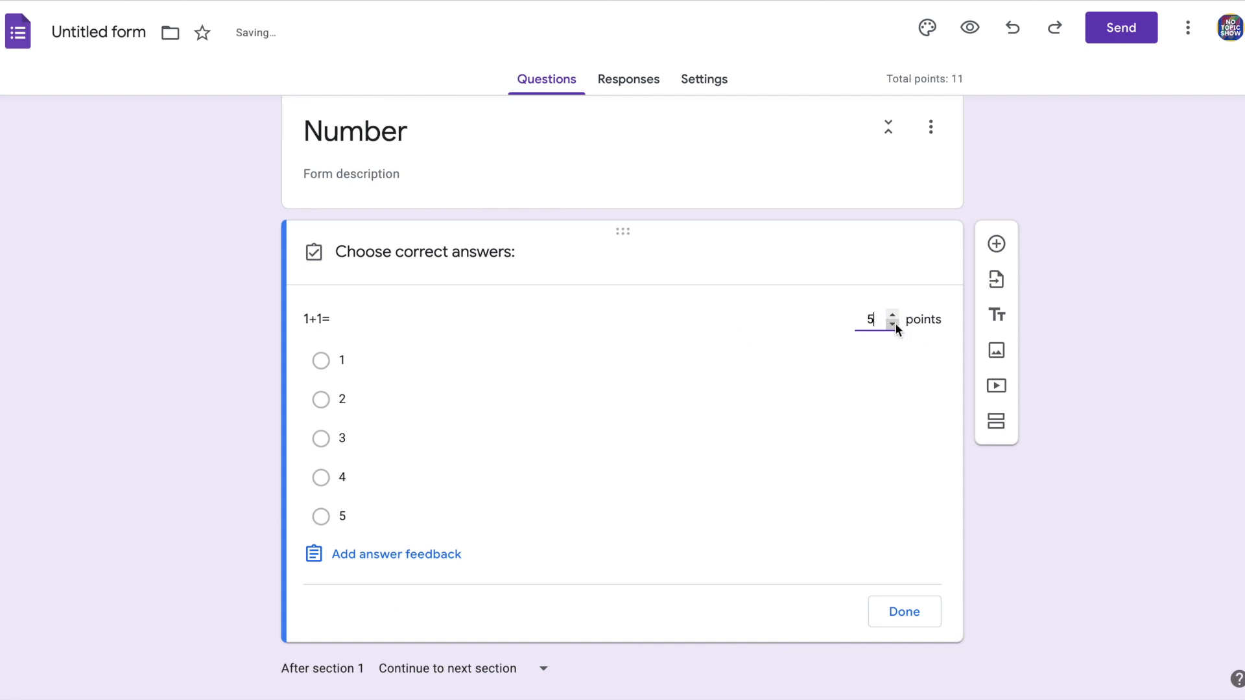
{"action": "left_click", "coordinate": [322, 400]}
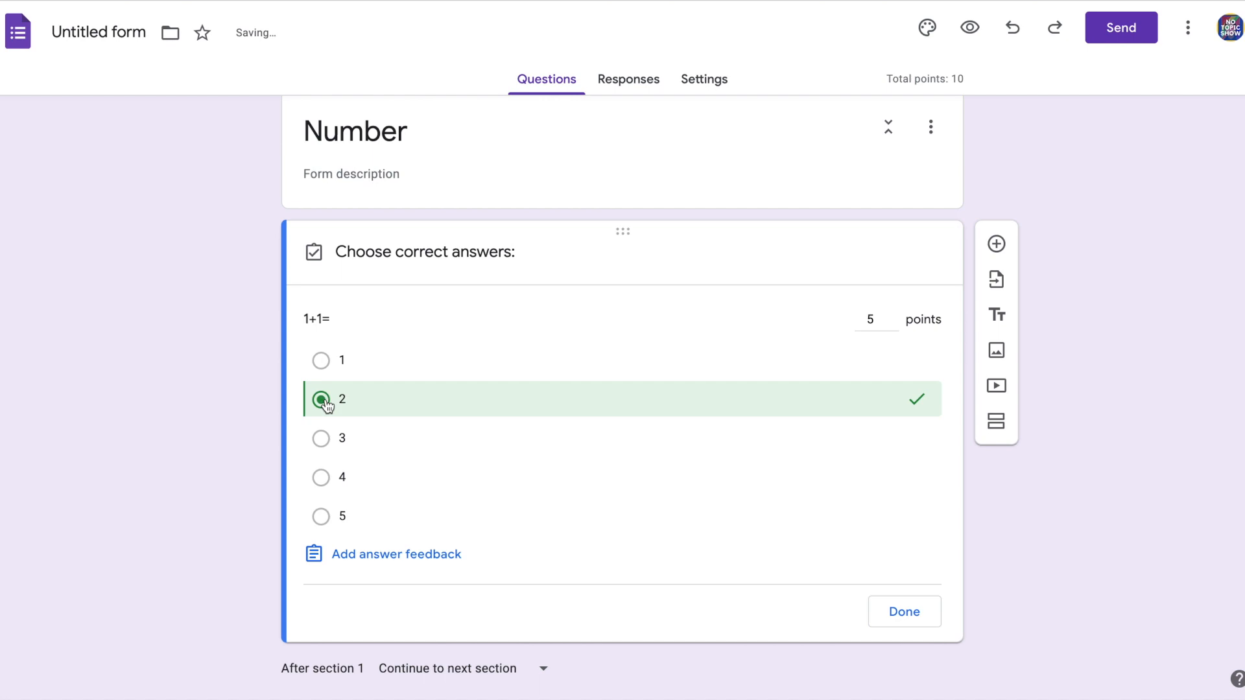
Add answer feedback to the "1+1=" question: "Keep On! Study Hard!" for incorrect answers and "Good Job!" for correct ones
{"action": "left_click", "coordinate": [334, 569]}
{"action": "left_click", "coordinate": [462, 185]}
{"action": "type", "text": "Keep On"}
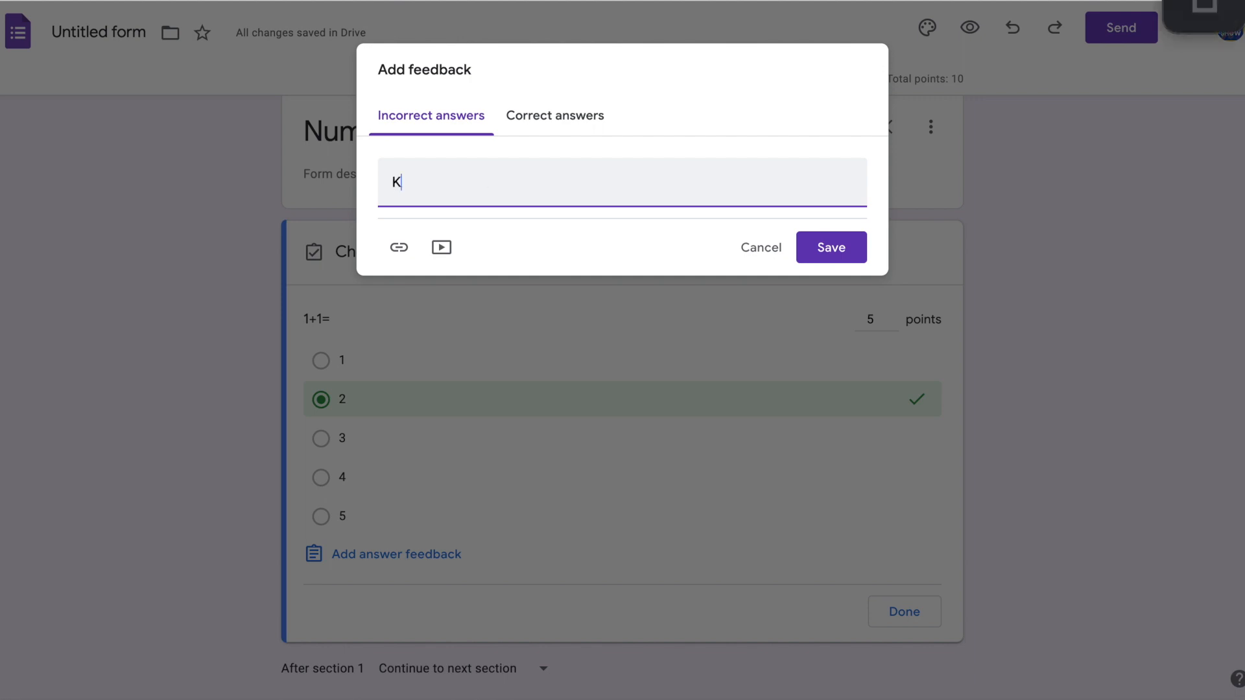
{"action": "type", "text": "Study Hard!"}
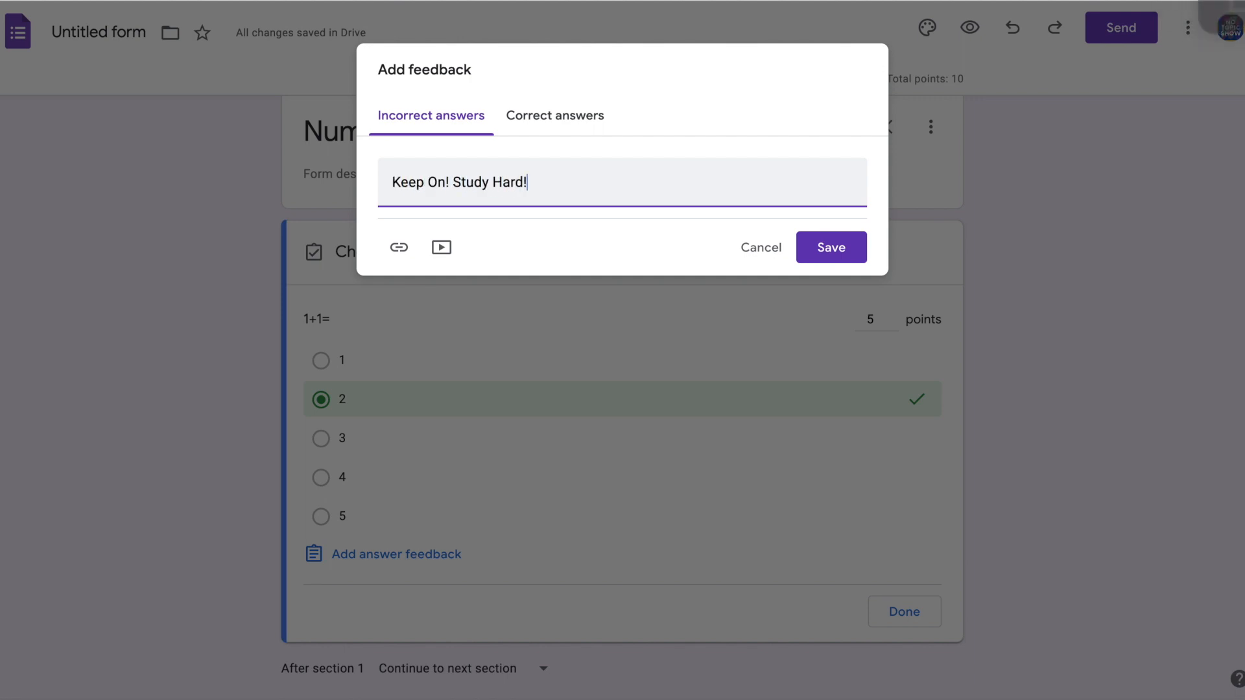
{"action": "left_click", "coordinate": [548, 124]}
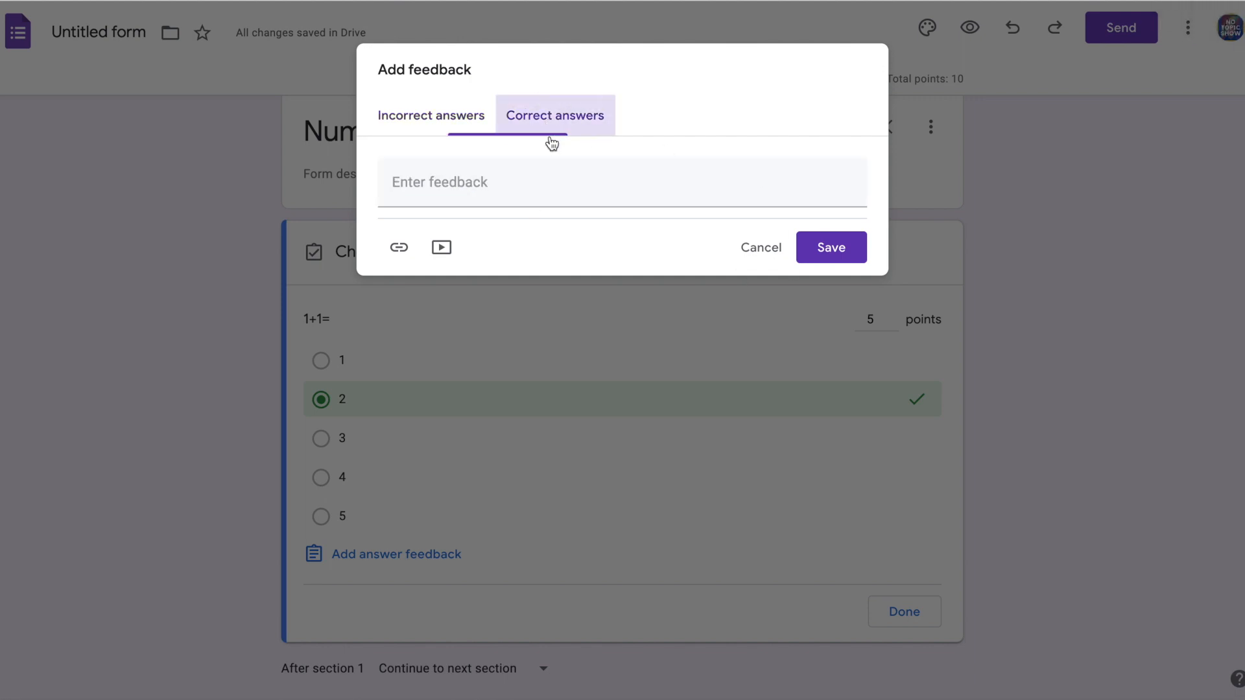
{"action": "type", "text": "Good Job!"}
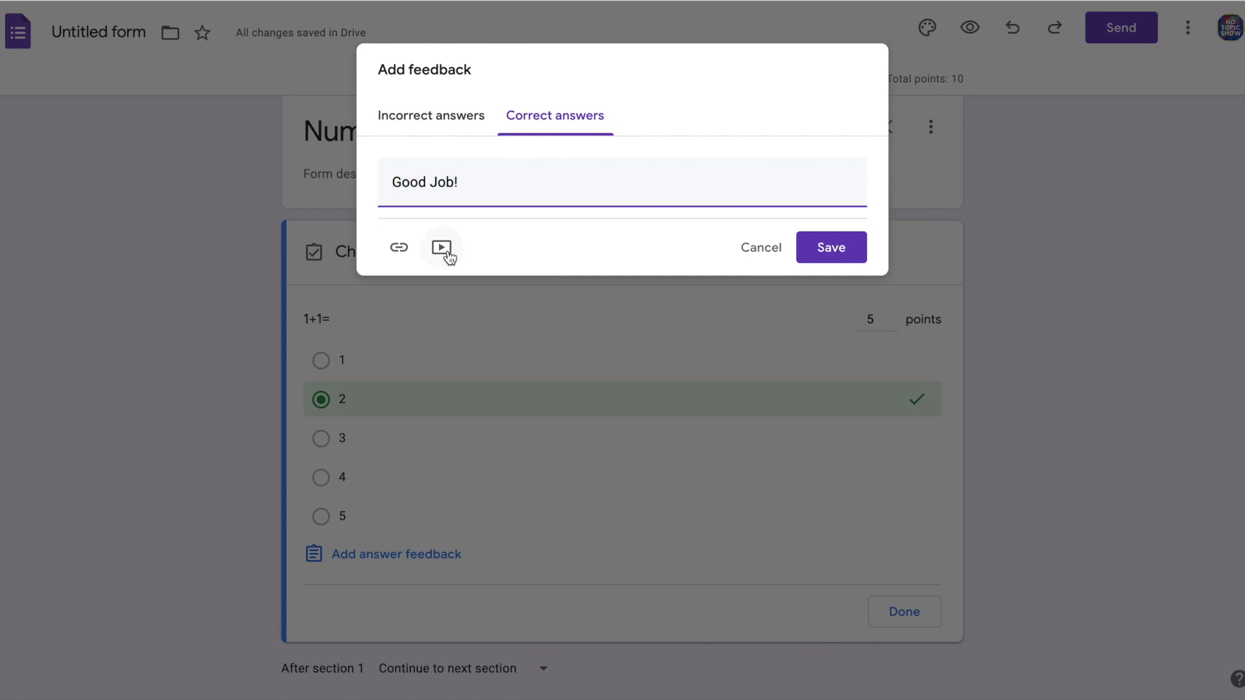
{"action": "left_click", "coordinate": [861, 249]}
{"action": "scroll", "coordinate": [896, 553], "scroll_direction": "down", "scroll_amount": 3}
{"action": "left_click", "coordinate": [896, 553]}
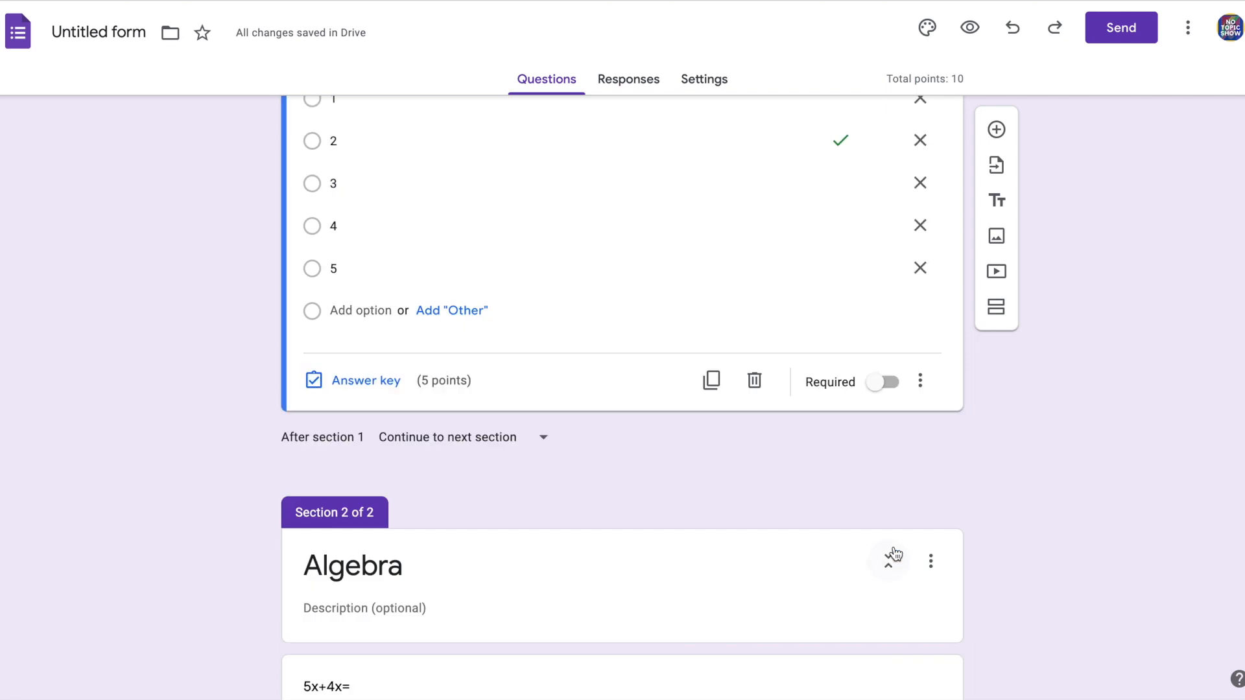
Mark 9x as the correct answer in the answer key of the "5x+4x=" question in the Algebra section
{"action": "scroll", "coordinate": [893, 554], "scroll_direction": "down", "scroll_amount": 5}
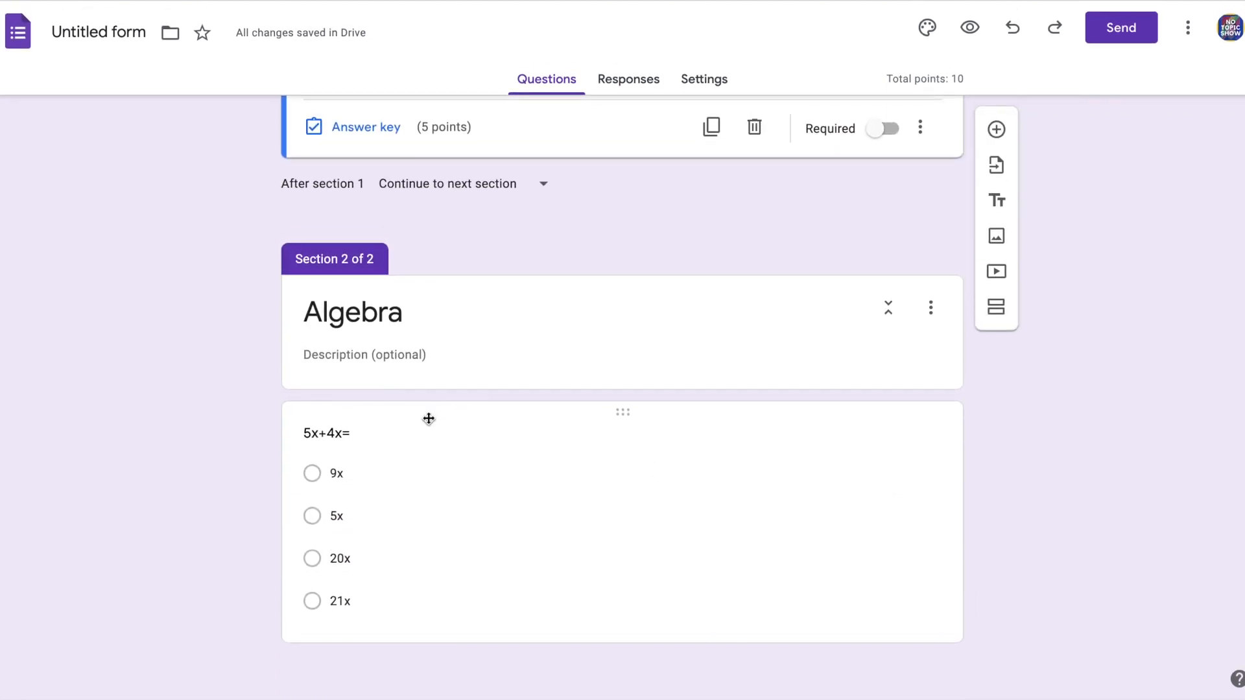
{"action": "left_click", "coordinate": [429, 416]}
{"action": "left_click", "coordinate": [380, 617]}
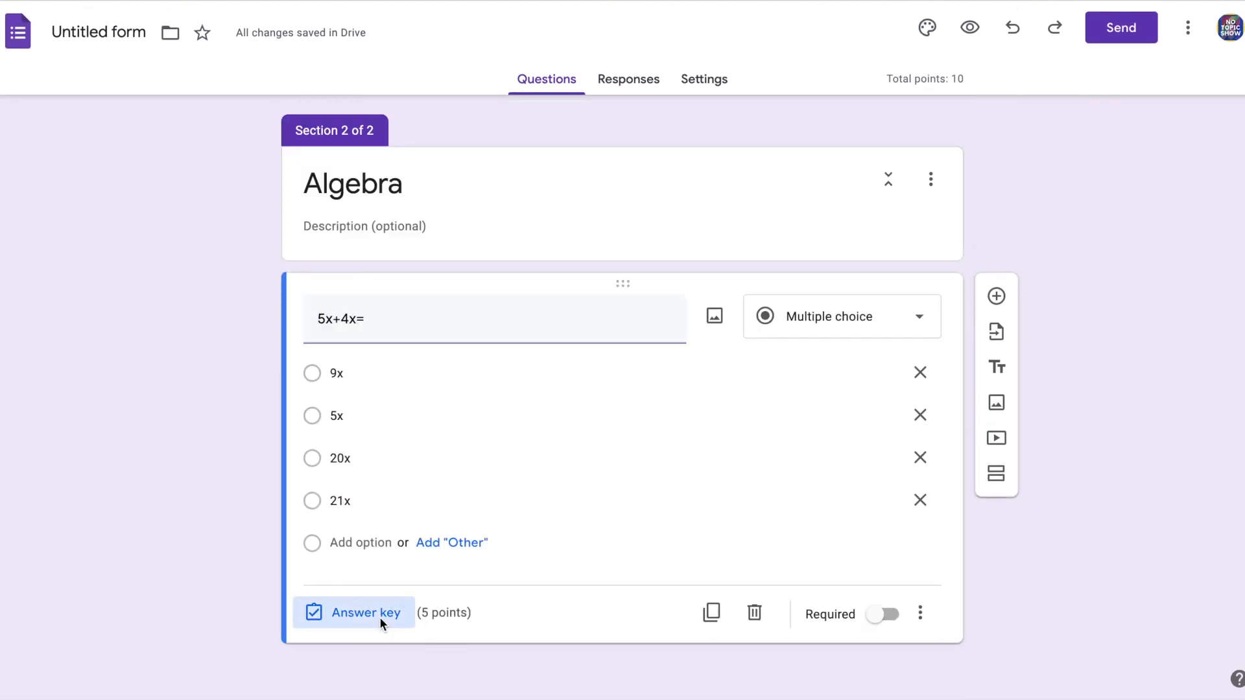
{"action": "left_click", "coordinate": [320, 415]}
{"action": "left_click", "coordinate": [902, 630]}
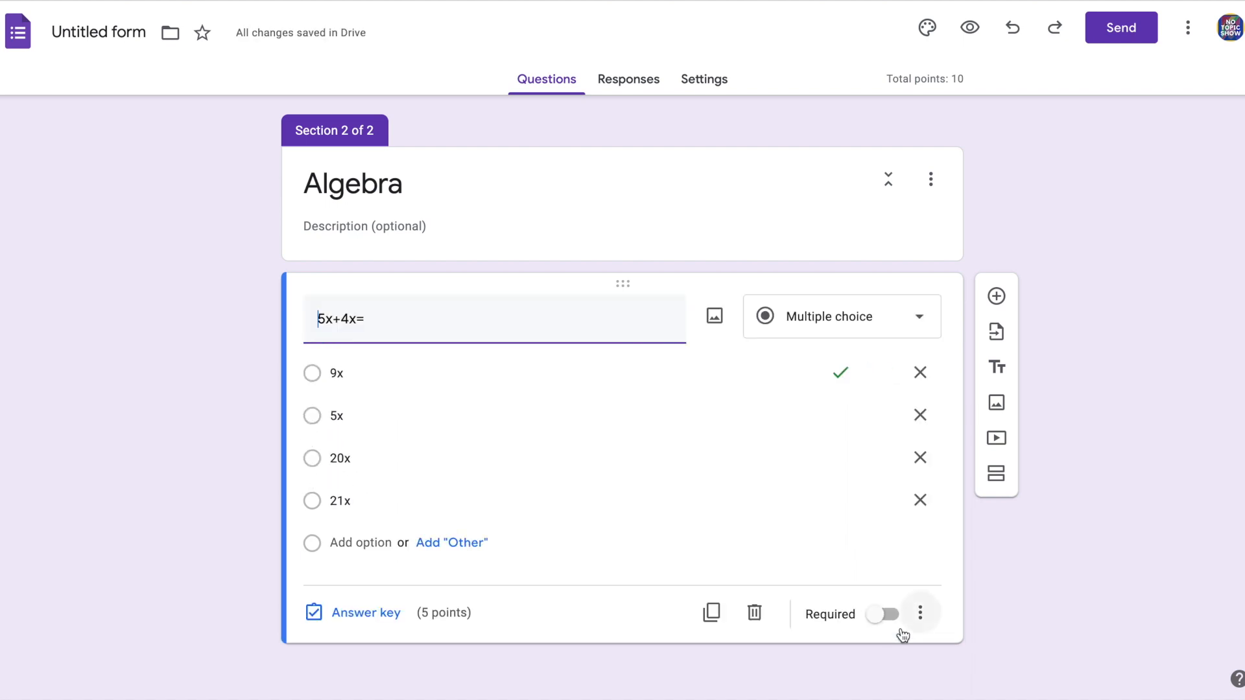
Preview the quiz and submit a test response, answering 2 for "1+1=" and 9x for "5x+4x="
{"action": "scroll", "coordinate": [901, 632], "scroll_direction": "up", "scroll_amount": 8}
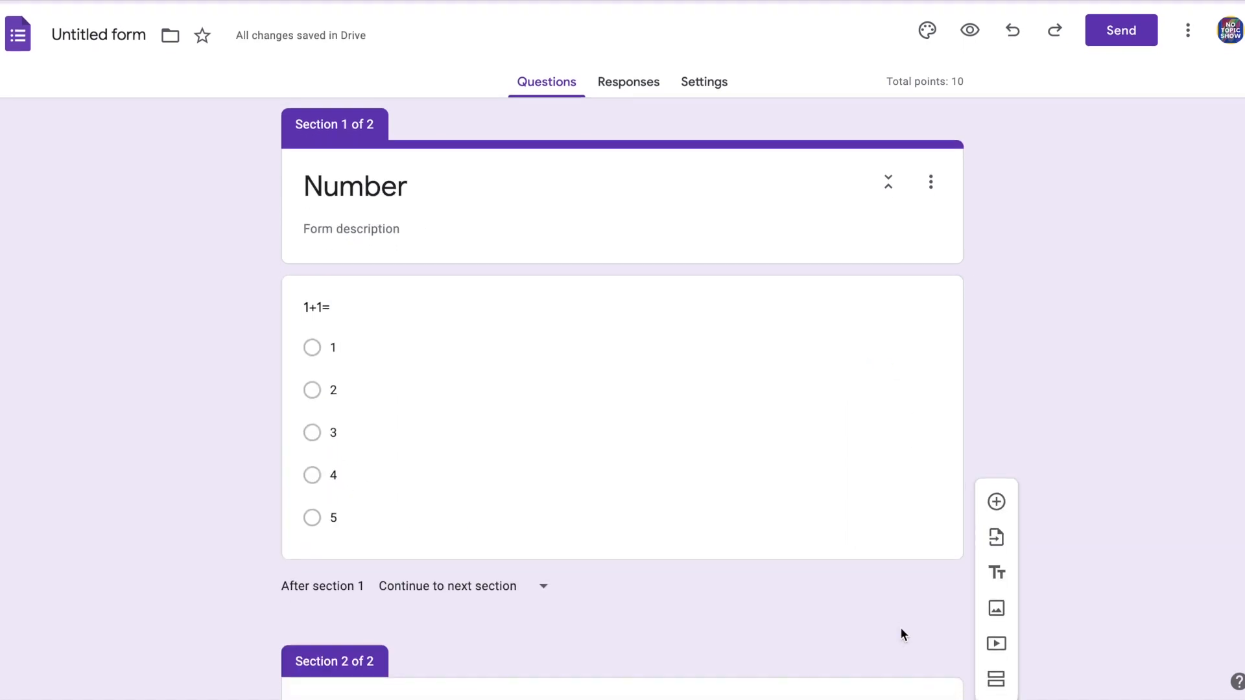
{"action": "left_click", "coordinate": [970, 27]}
{"action": "left_click", "coordinate": [370, 251]}
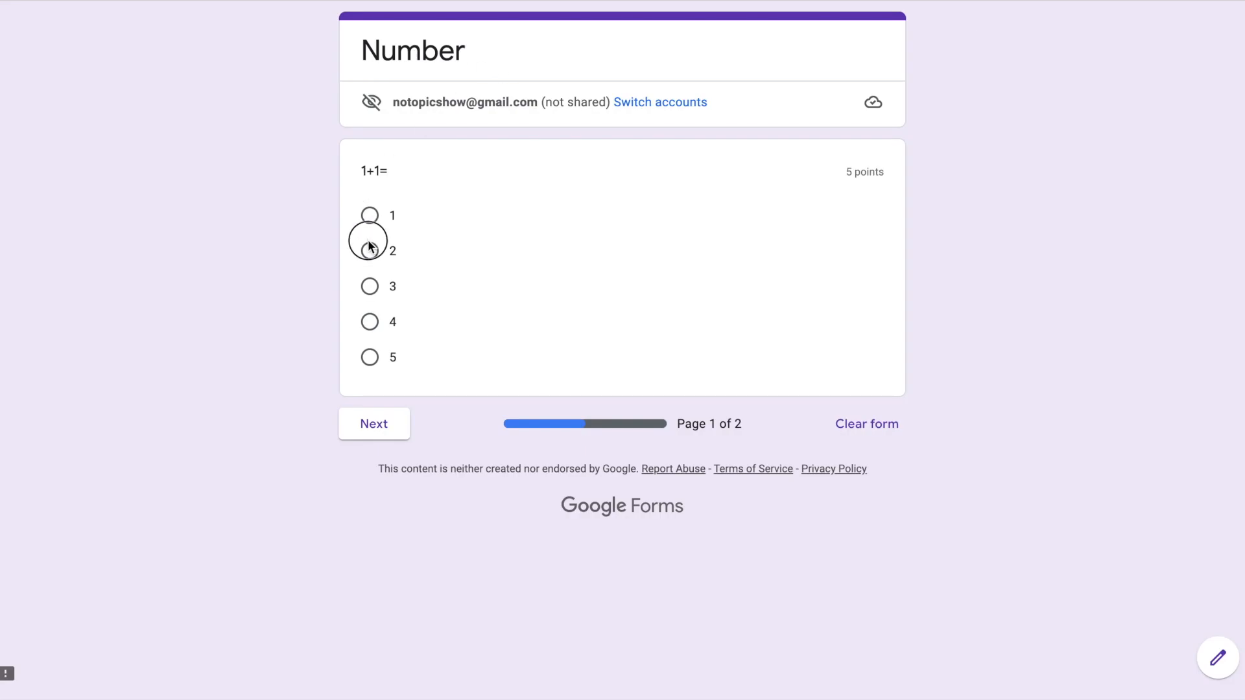
{"action": "left_click", "coordinate": [369, 460]}
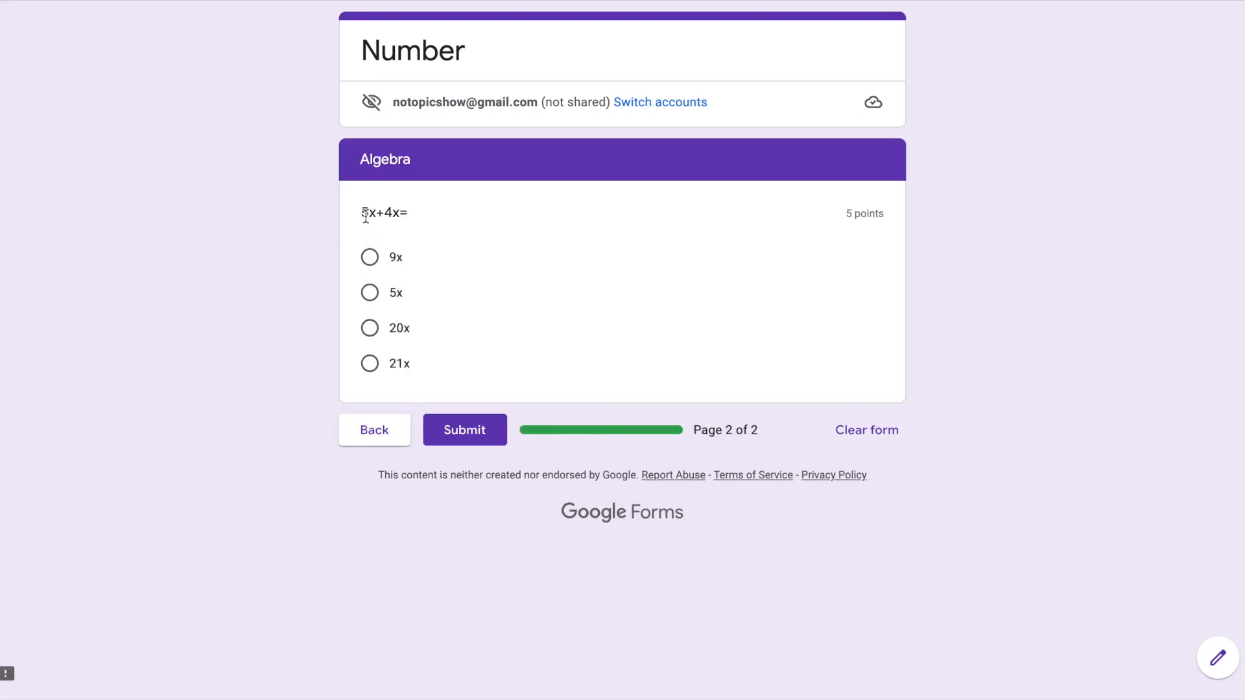
{"action": "left_click", "coordinate": [369, 260]}
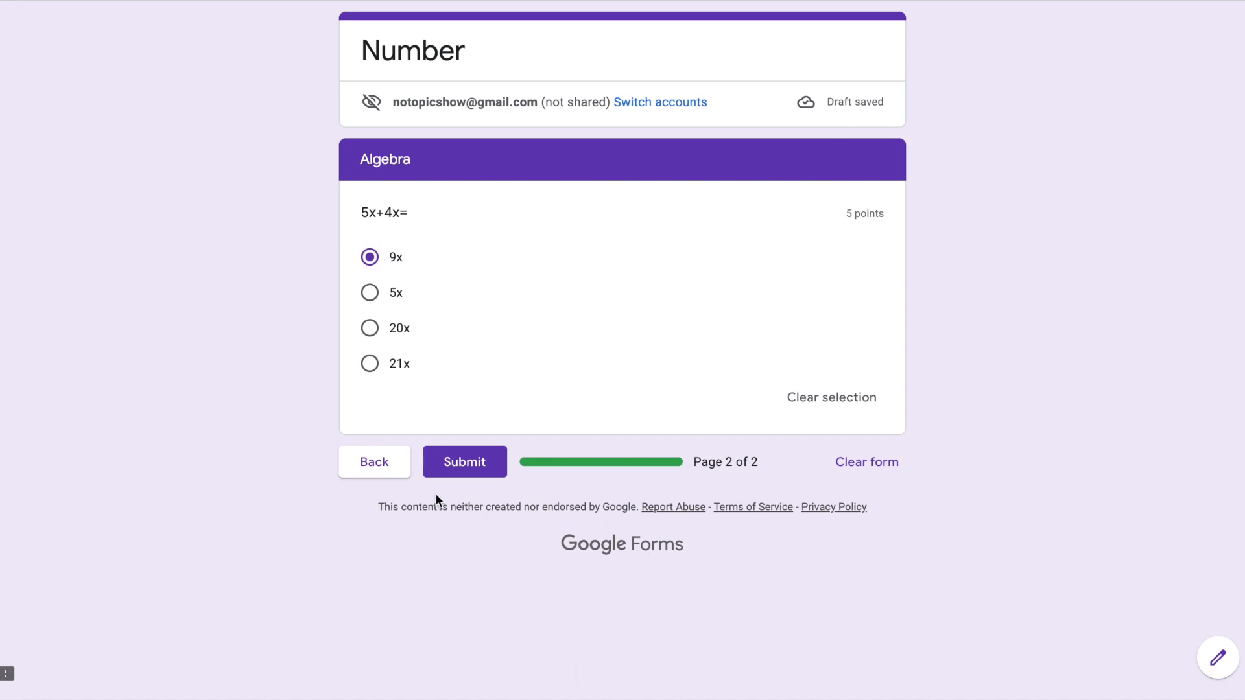
{"action": "left_click", "coordinate": [449, 473]}
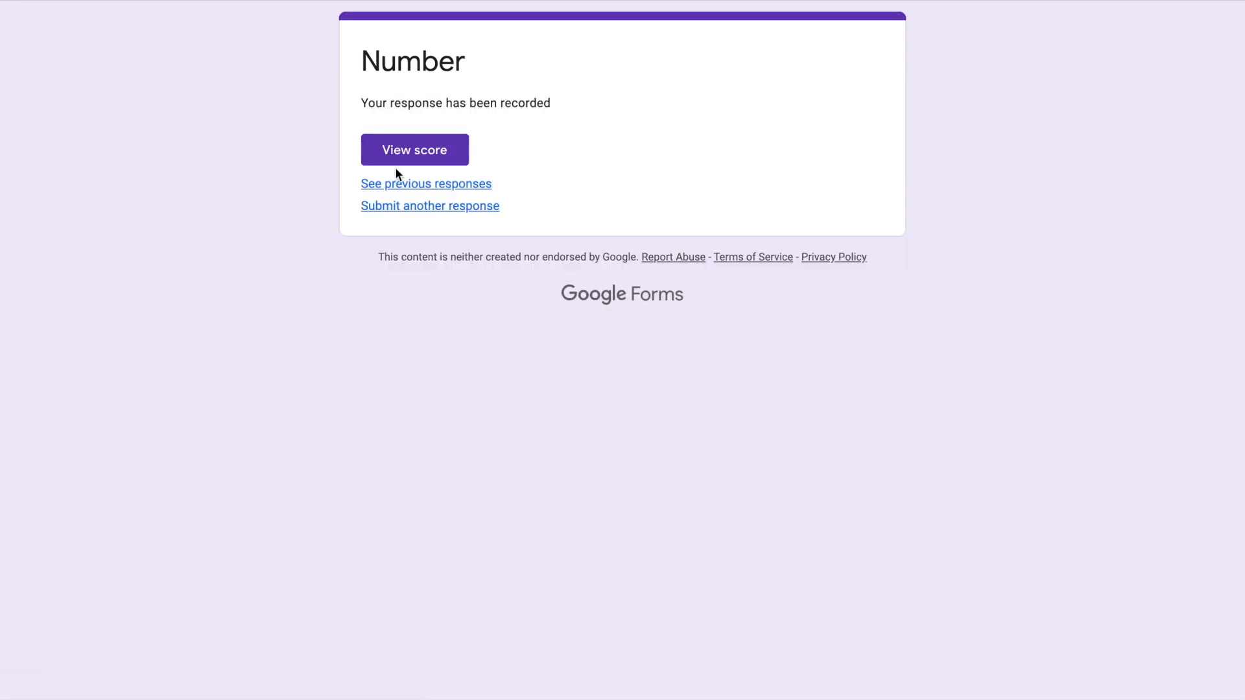
View the score of the submitted test response and look over the graded answers
{"action": "left_click", "coordinate": [397, 152]}
{"action": "scroll", "coordinate": [267, 249], "scroll_direction": "down", "scroll_amount": 1}
{"action": "scroll", "coordinate": [265, 243], "scroll_direction": "up", "scroll_amount": 1}
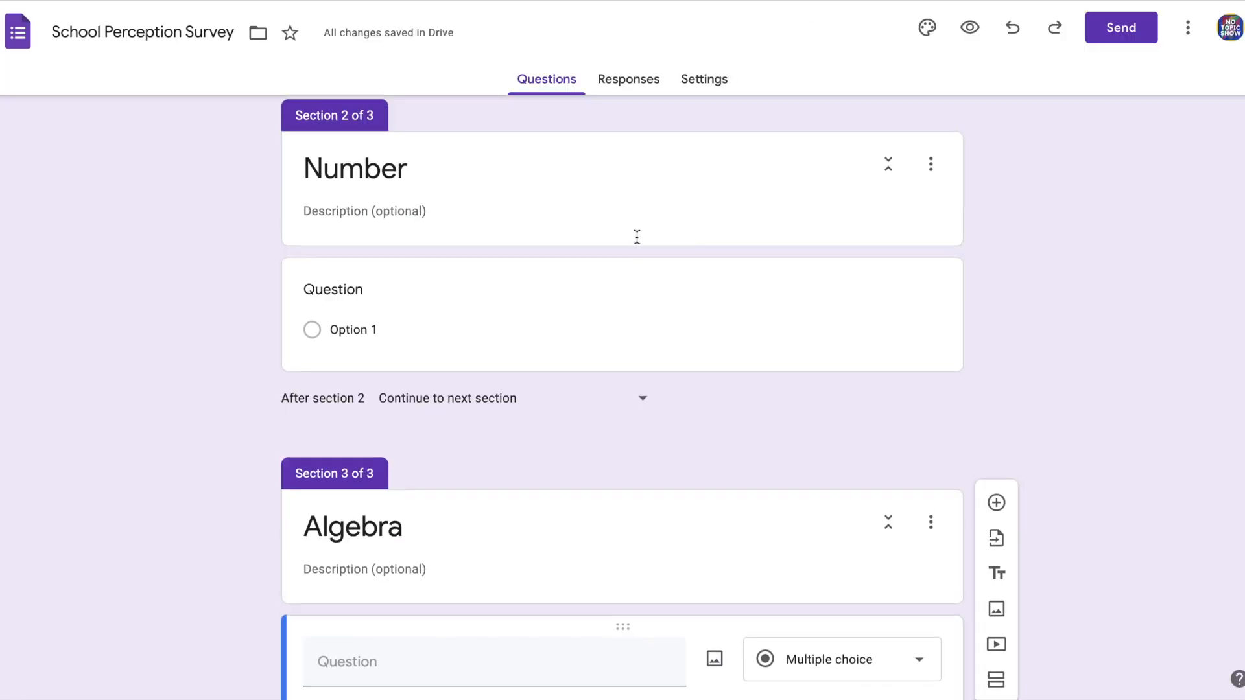
Delete the Number and Algebra sections, together with their questions, from the School Perception Survey form
{"action": "scroll", "coordinate": [636, 236], "scroll_direction": "up", "scroll_amount": 10}
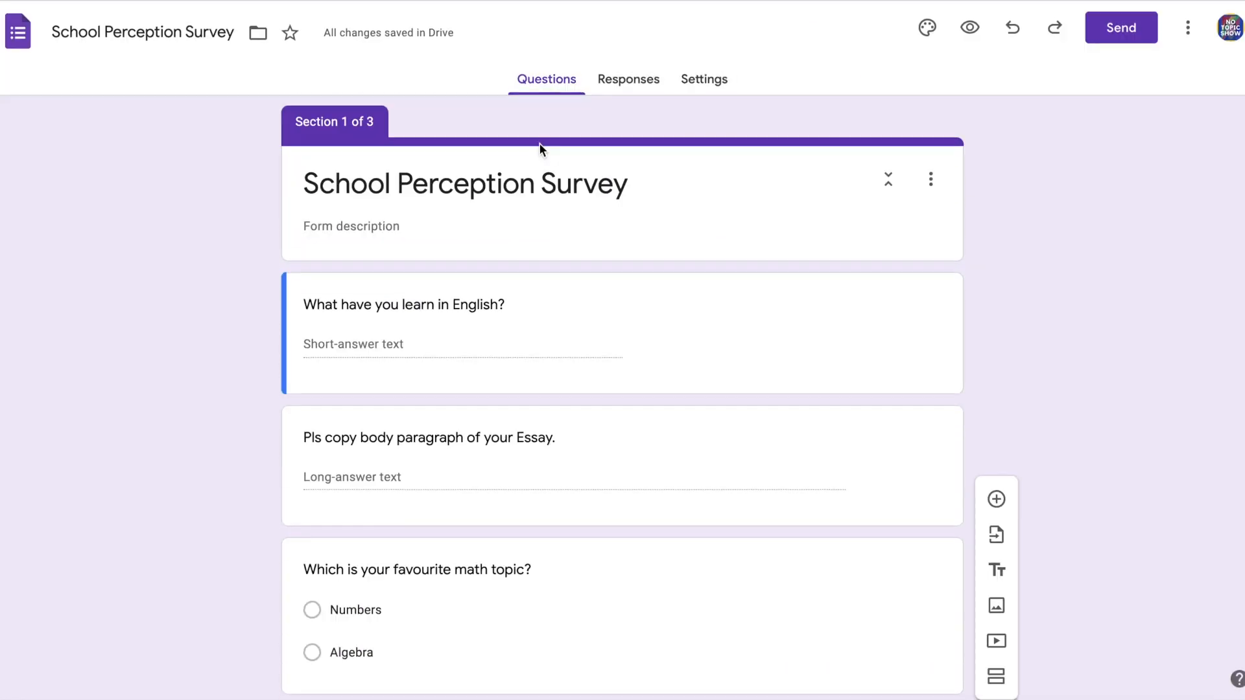
{"action": "scroll", "coordinate": [615, 347], "scroll_direction": "down", "scroll_amount": 10}
{"action": "scroll", "coordinate": [615, 347], "scroll_direction": "up", "scroll_amount": 4}
{"action": "left_click", "coordinate": [930, 187]}
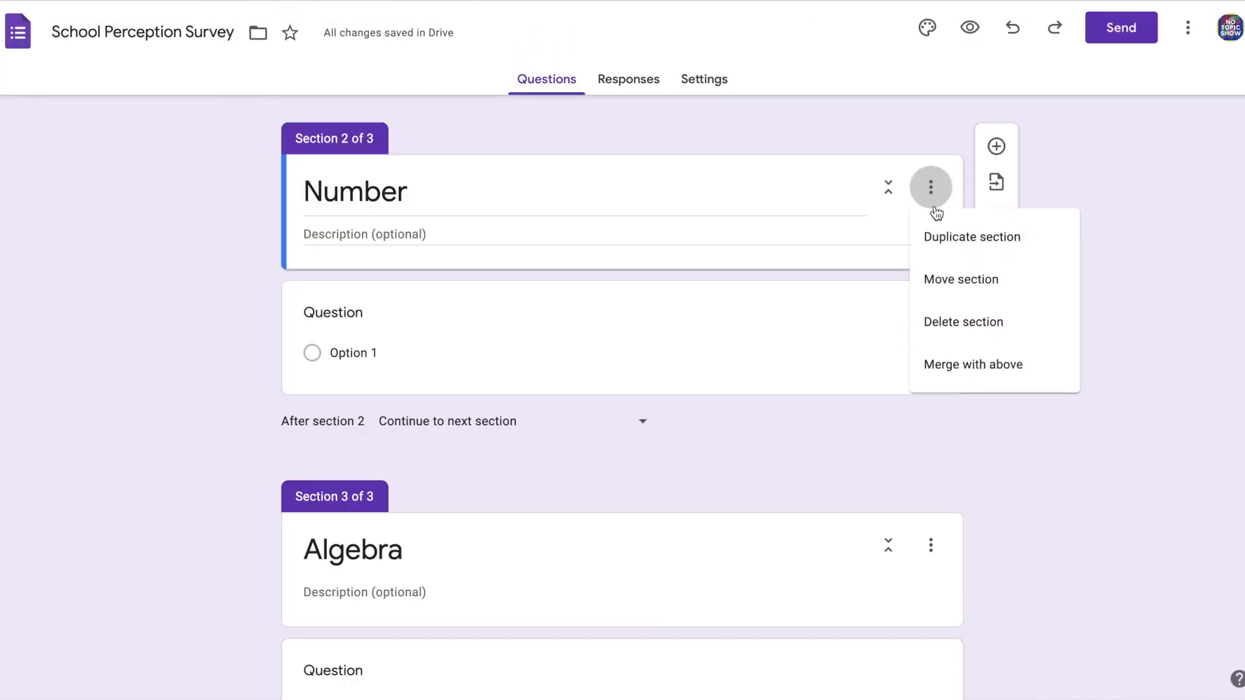
{"action": "left_click", "coordinate": [959, 327]}
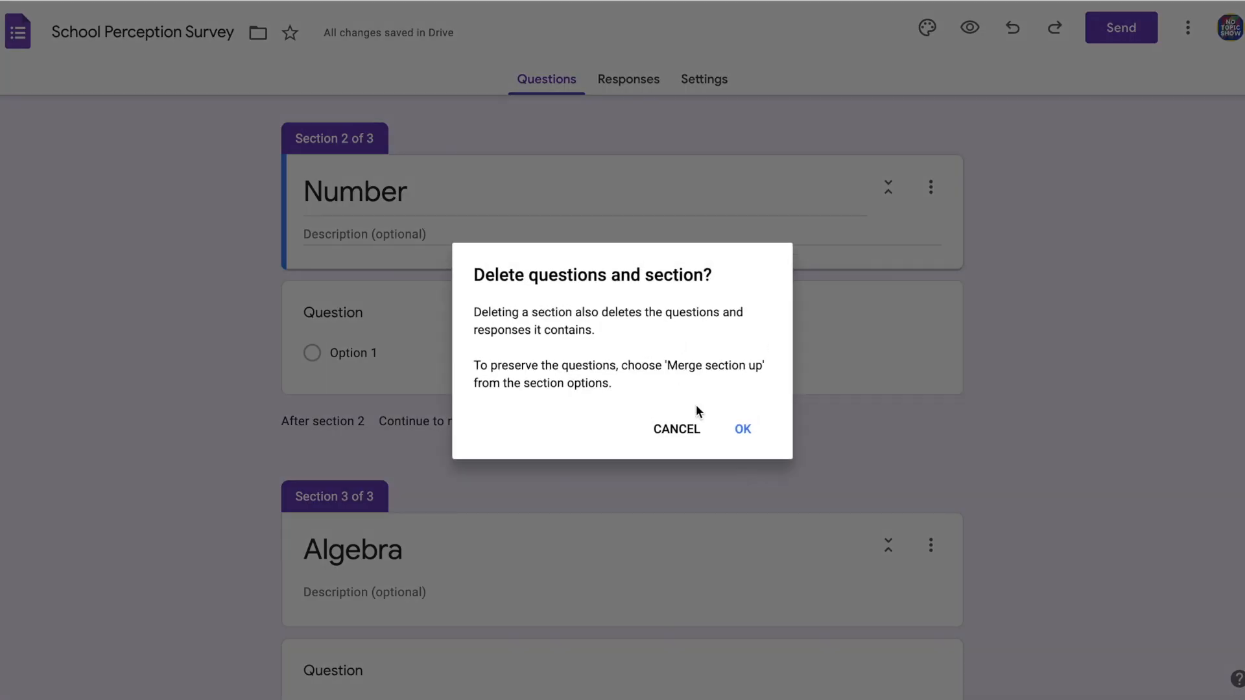
{"action": "left_click", "coordinate": [743, 441]}
{"action": "left_click", "coordinate": [930, 435]}
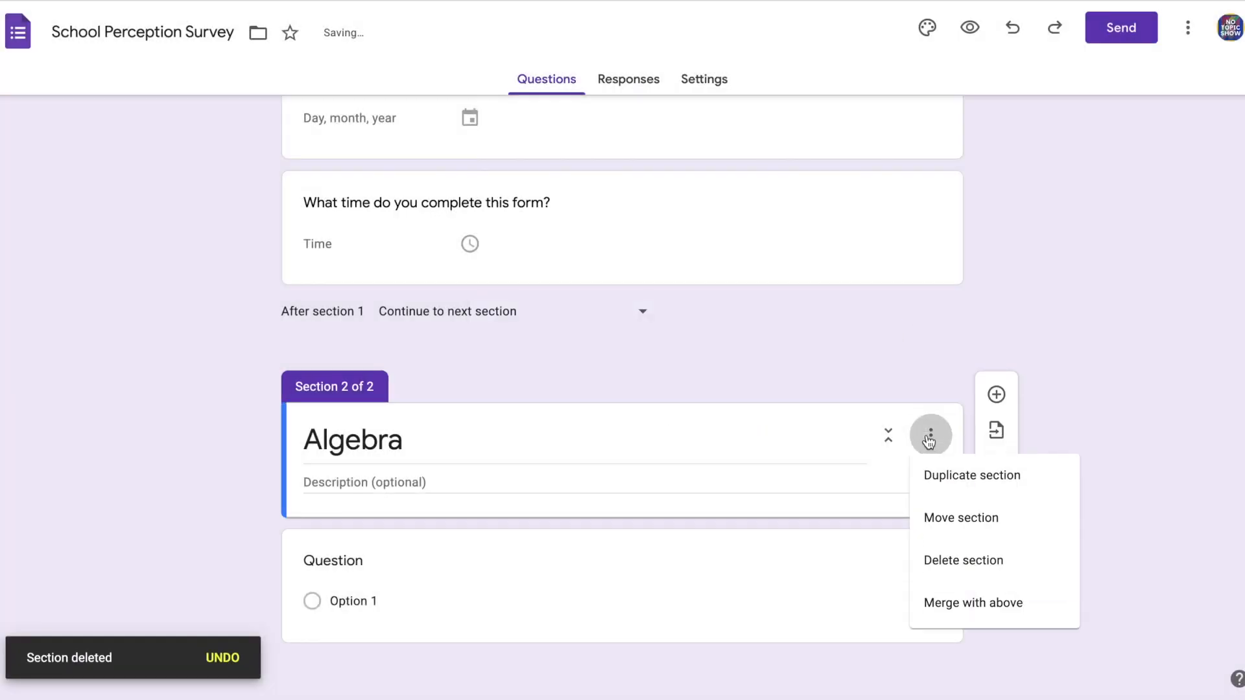
{"action": "left_click", "coordinate": [945, 577]}
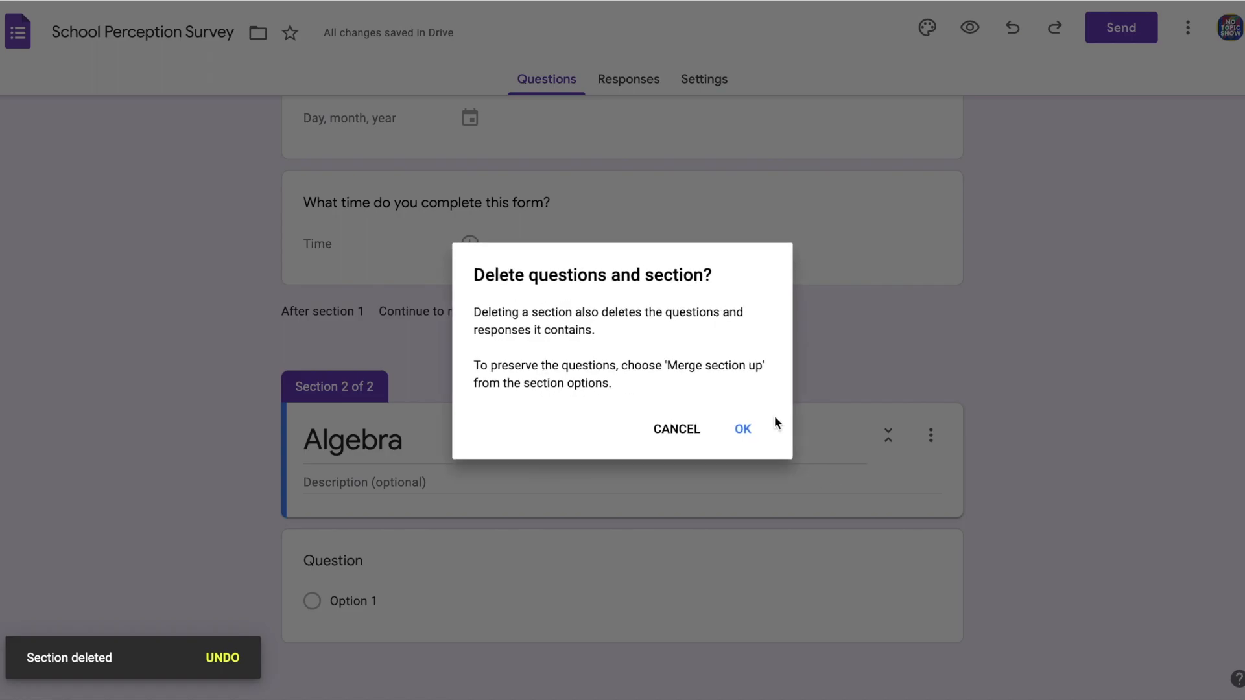
{"action": "left_click", "coordinate": [746, 432]}
Import all questions of the Number and Algebra sections from the form named Untitled form
{"action": "left_click", "coordinate": [995, 535]}
{"action": "left_click", "coordinate": [451, 433]}
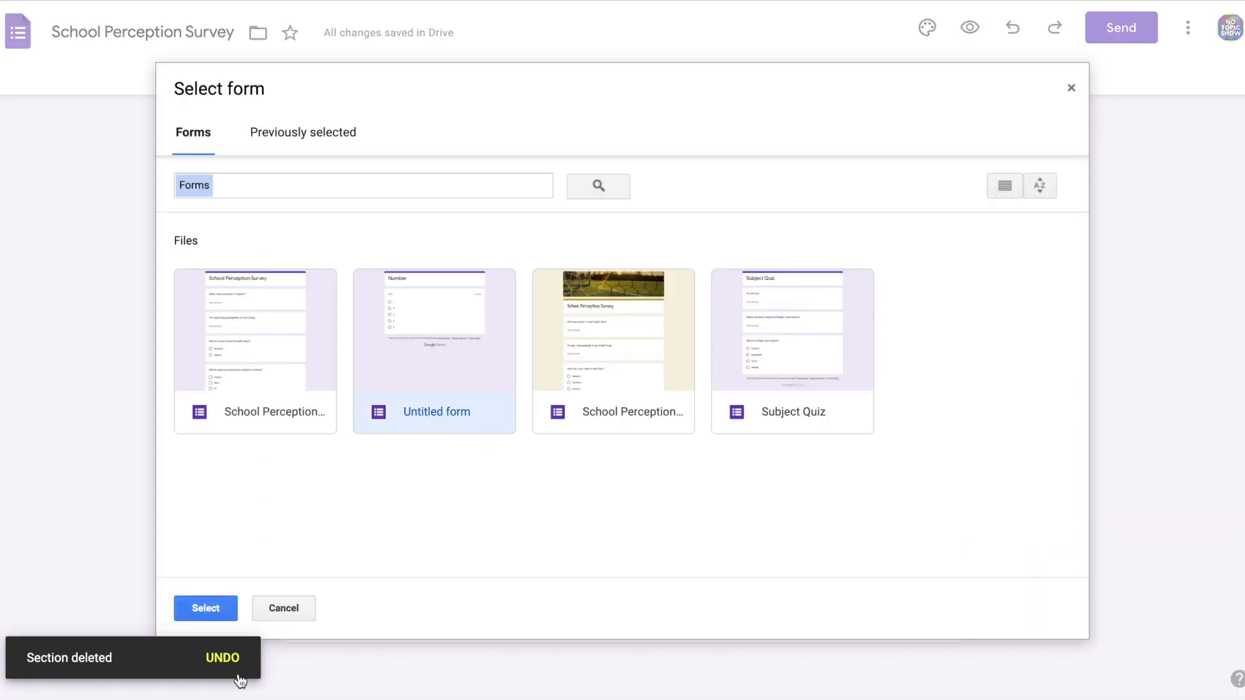
{"action": "left_click", "coordinate": [208, 608]}
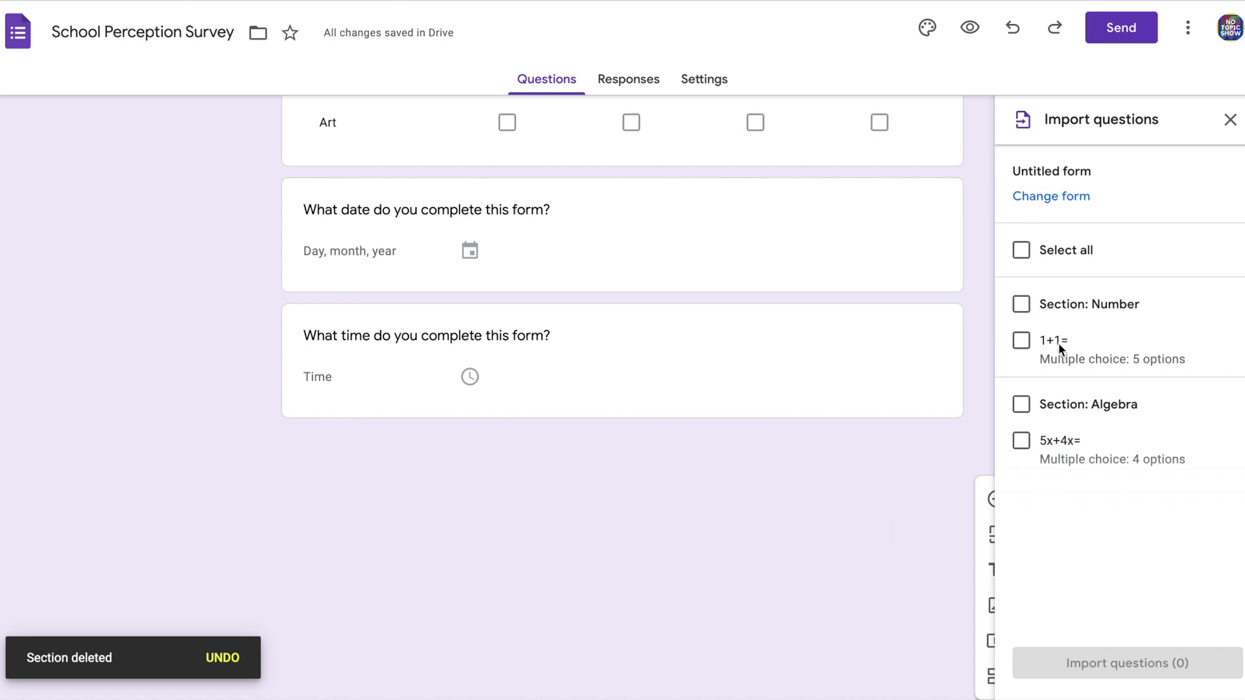
{"action": "left_click", "coordinate": [1020, 249]}
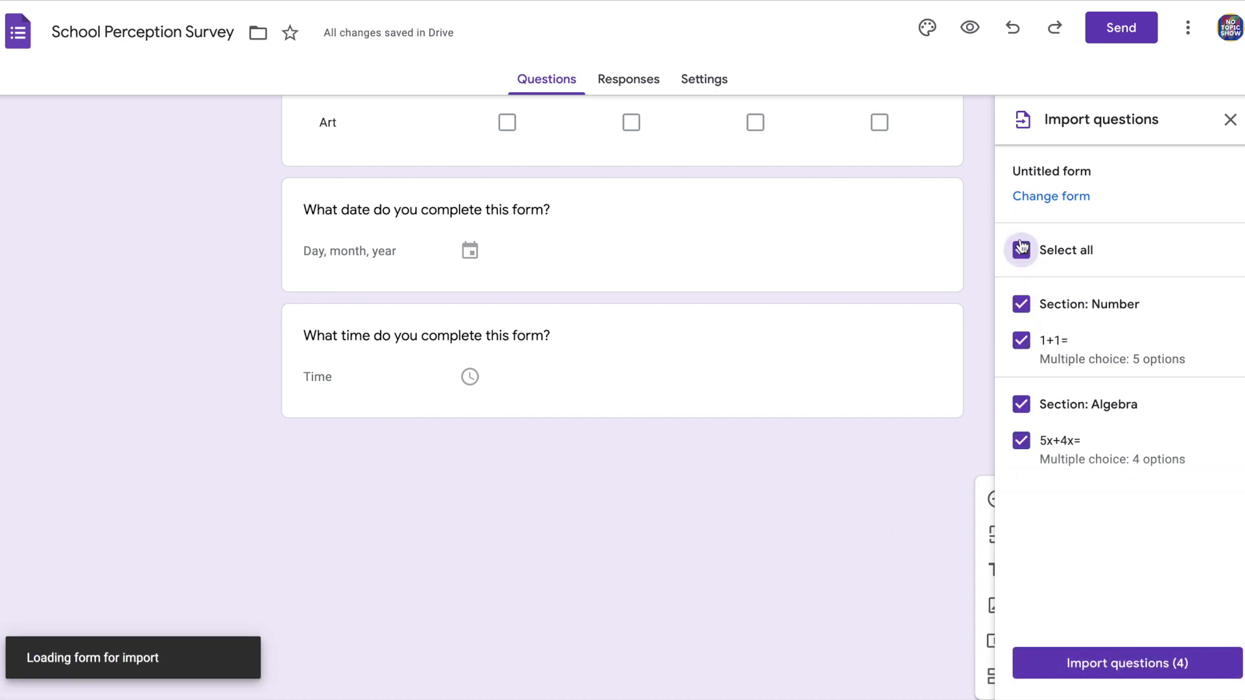
{"action": "left_click", "coordinate": [1068, 664]}
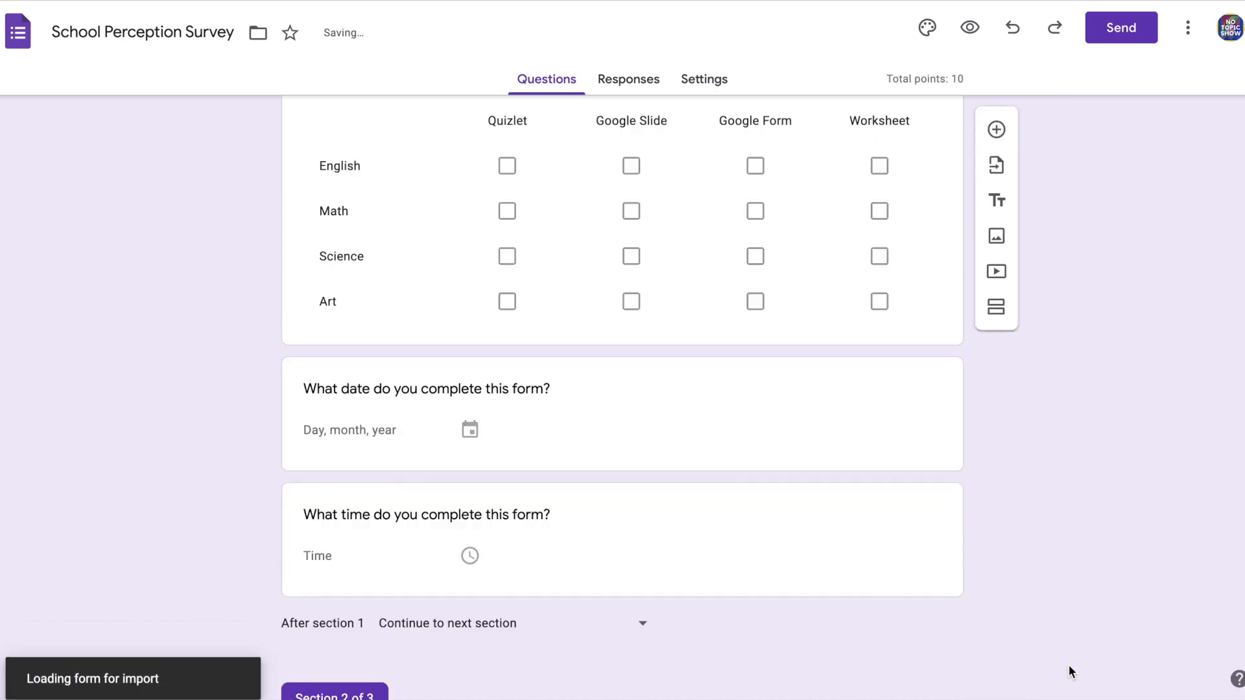
In the favourite math topic question, route Numbers to section 2 (Number) and Algebra to section 3 (Algebra), and set section 2 to submit the form
{"action": "scroll", "coordinate": [700, 264], "scroll_direction": "up", "scroll_amount": 8}
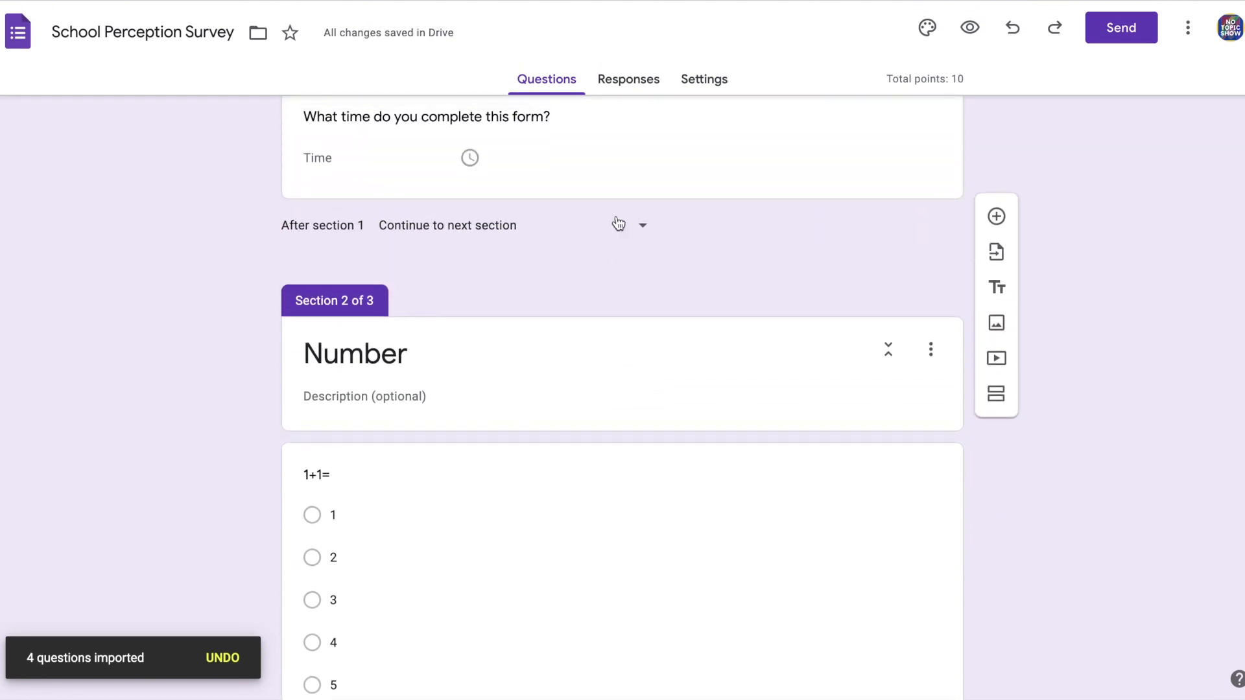
{"action": "left_click", "coordinate": [708, 251]}
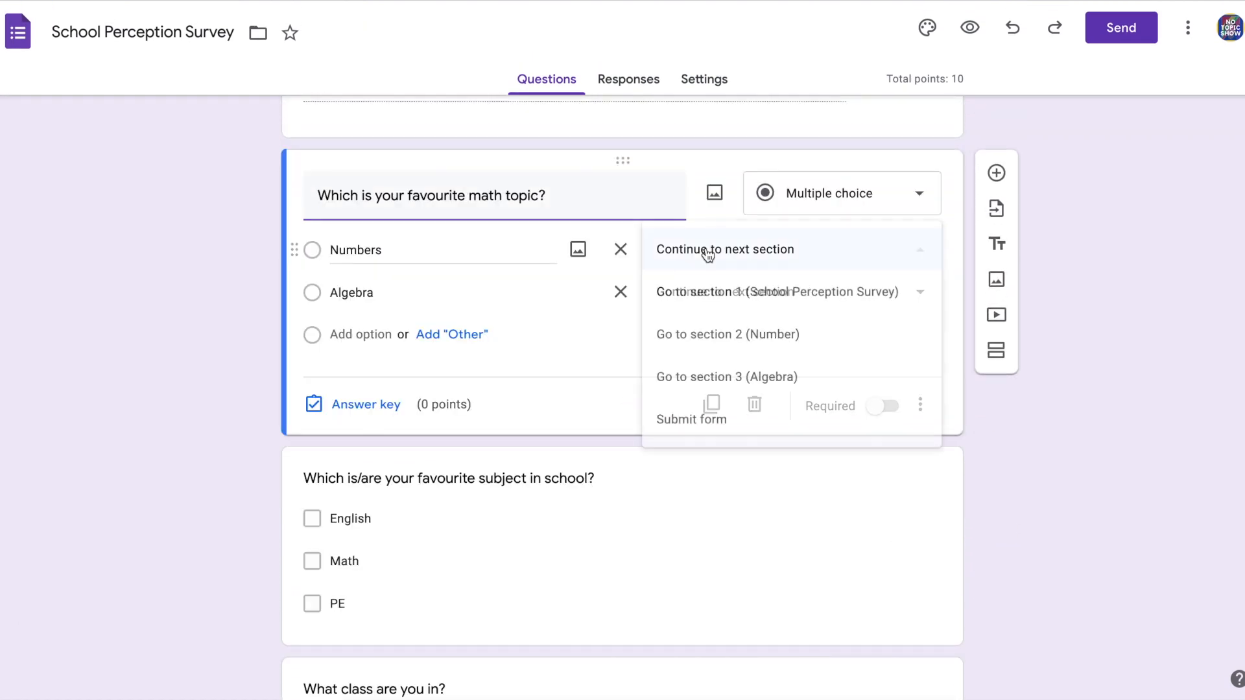
{"action": "left_click", "coordinate": [716, 335]}
{"action": "left_click", "coordinate": [700, 297]}
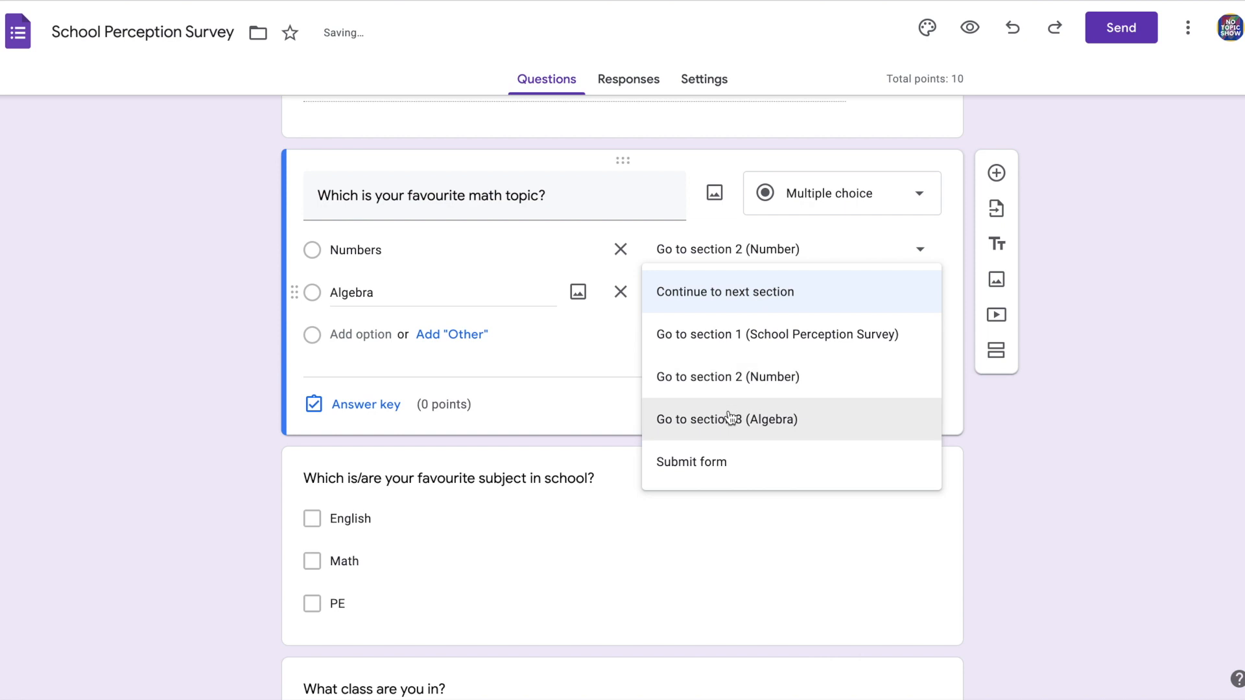
{"action": "left_click", "coordinate": [731, 418]}
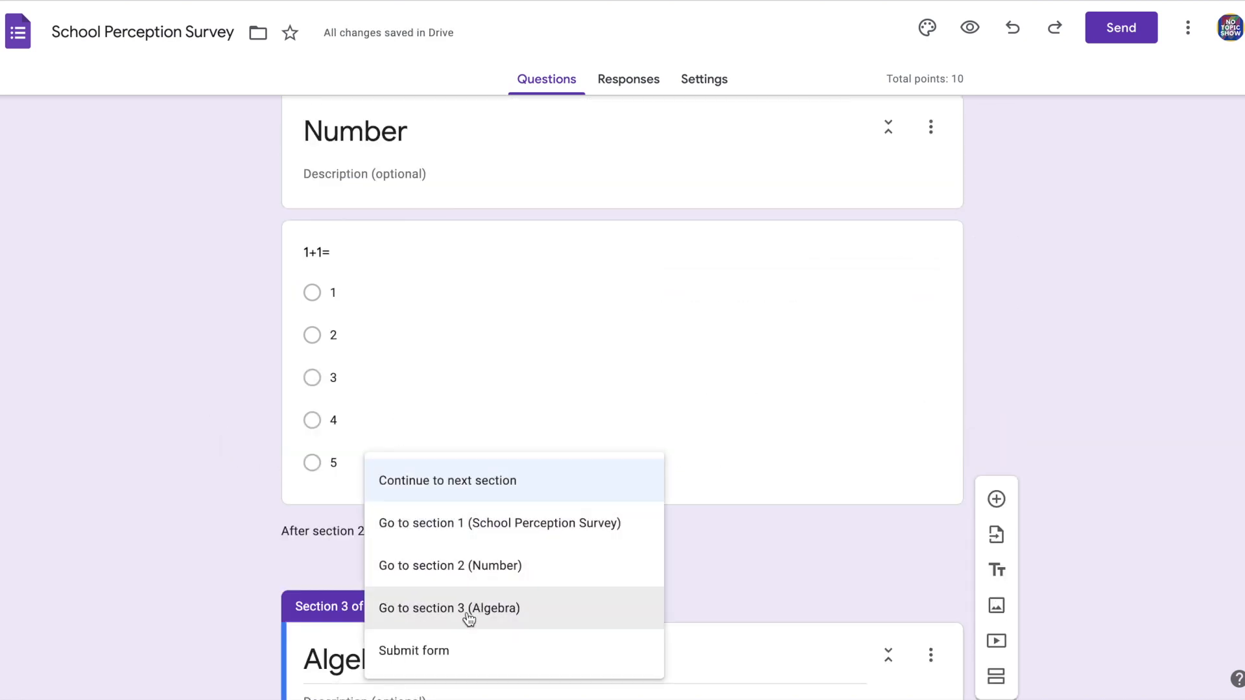
{"action": "left_click", "coordinate": [434, 651]}
{"action": "scroll", "coordinate": [362, 628], "scroll_direction": "down", "scroll_amount": 5}
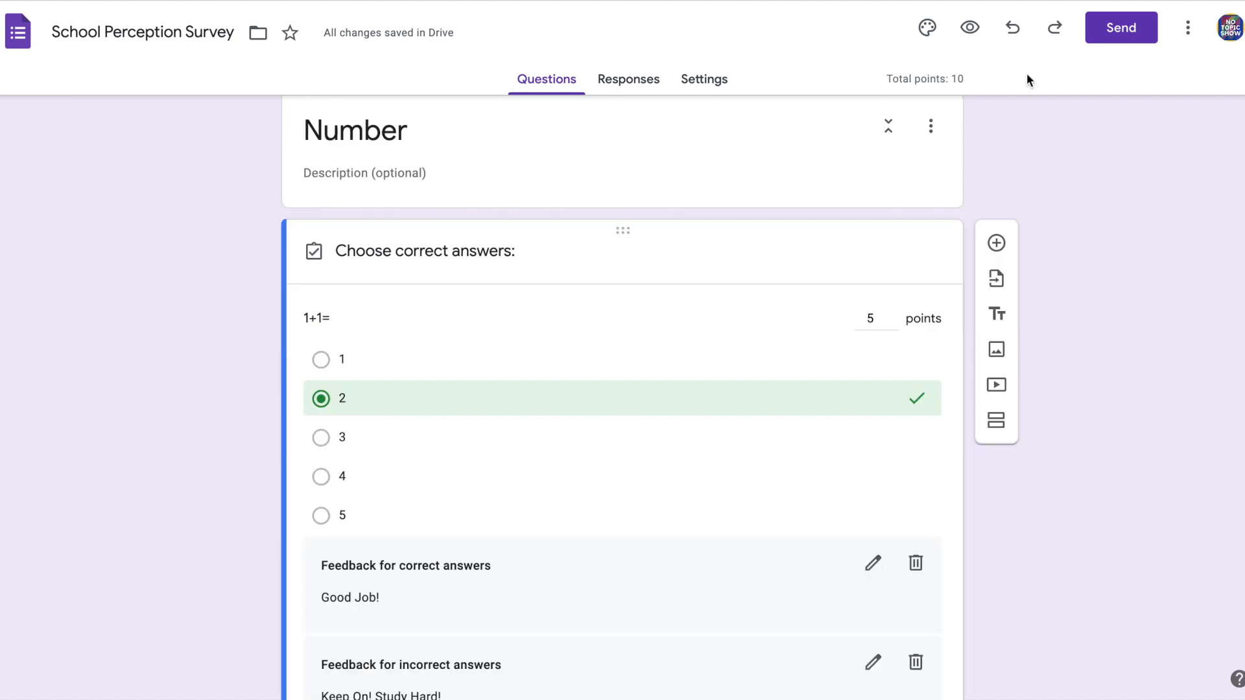
Preview the survey with Algebra as the favourite math topic and continue to the following section to check the branching
{"action": "left_click", "coordinate": [970, 27]}
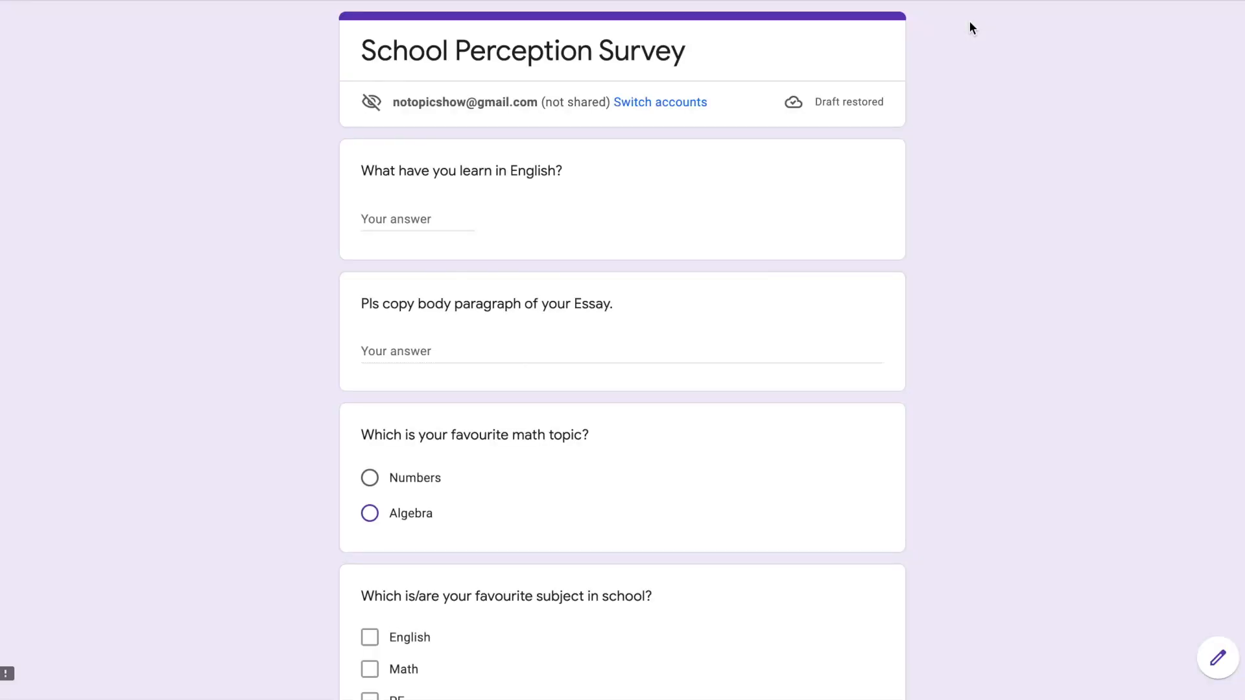
{"action": "scroll", "coordinate": [715, 415], "scroll_direction": "down", "scroll_amount": 6}
{"action": "scroll", "coordinate": [384, 77], "scroll_direction": "down", "scroll_amount": 10}
{"action": "left_click", "coordinate": [373, 560]}
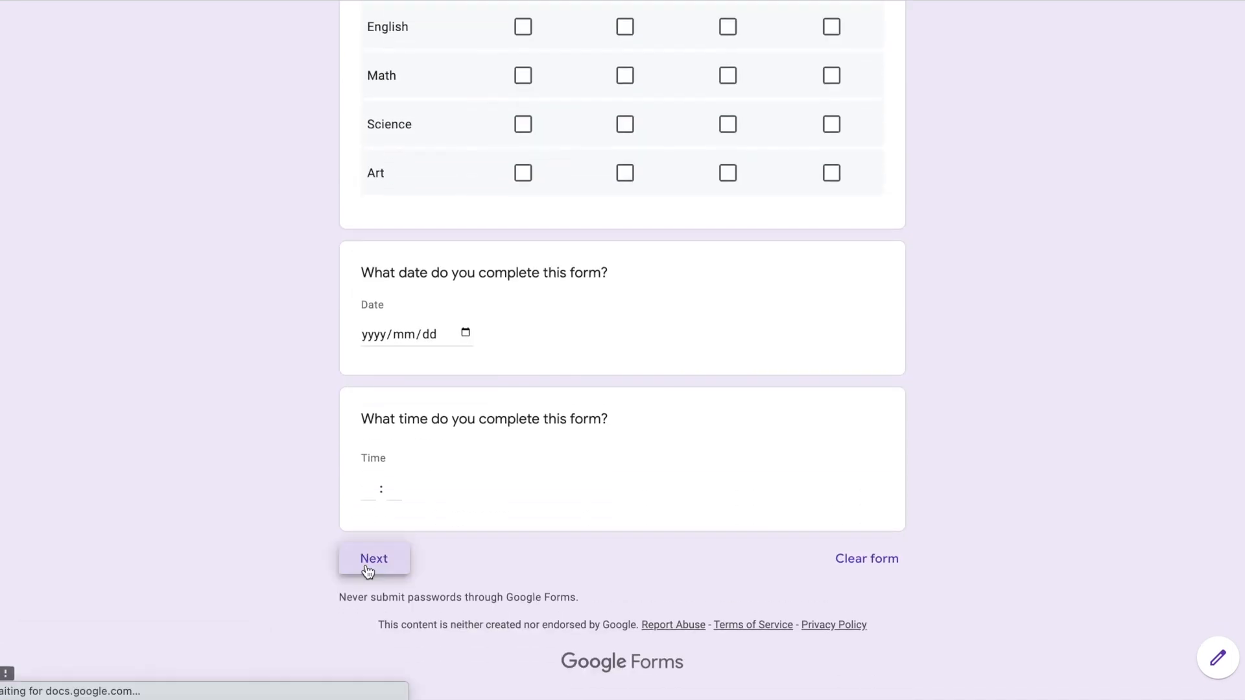
Go back and change the favourite math topic to Numbers, then answer 2 for "1+1=" and submit the test response
{"action": "left_click", "coordinate": [375, 432]}
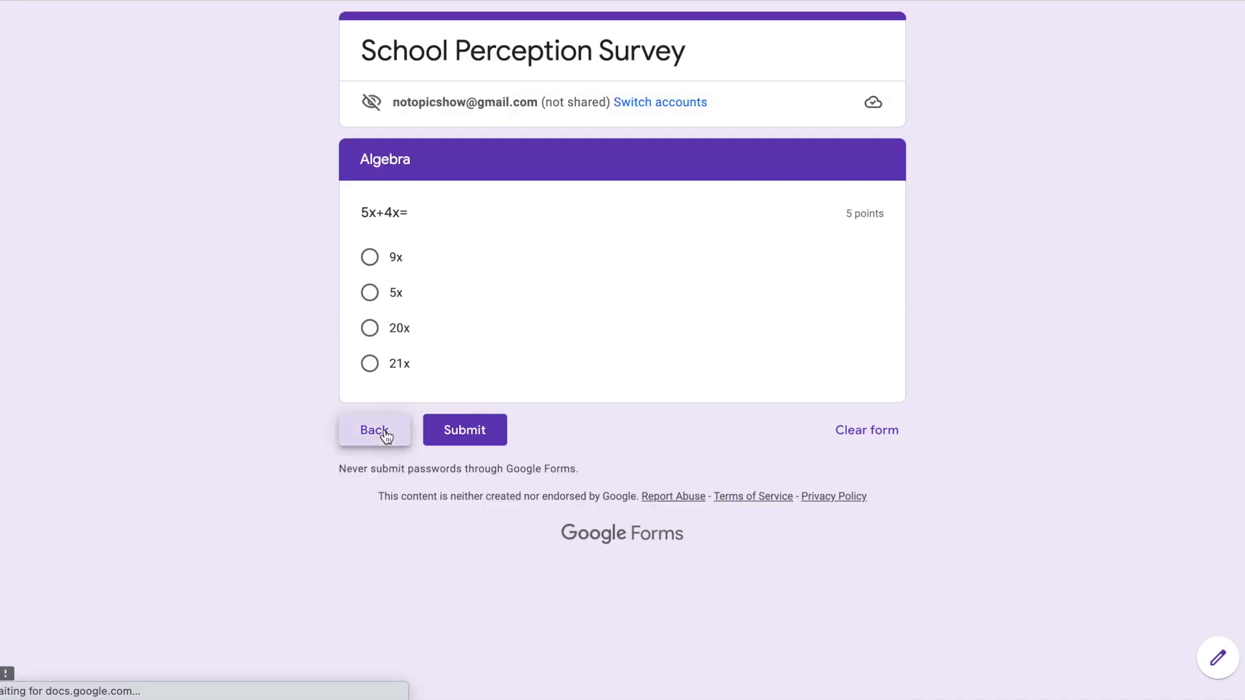
{"action": "left_click", "coordinate": [371, 460]}
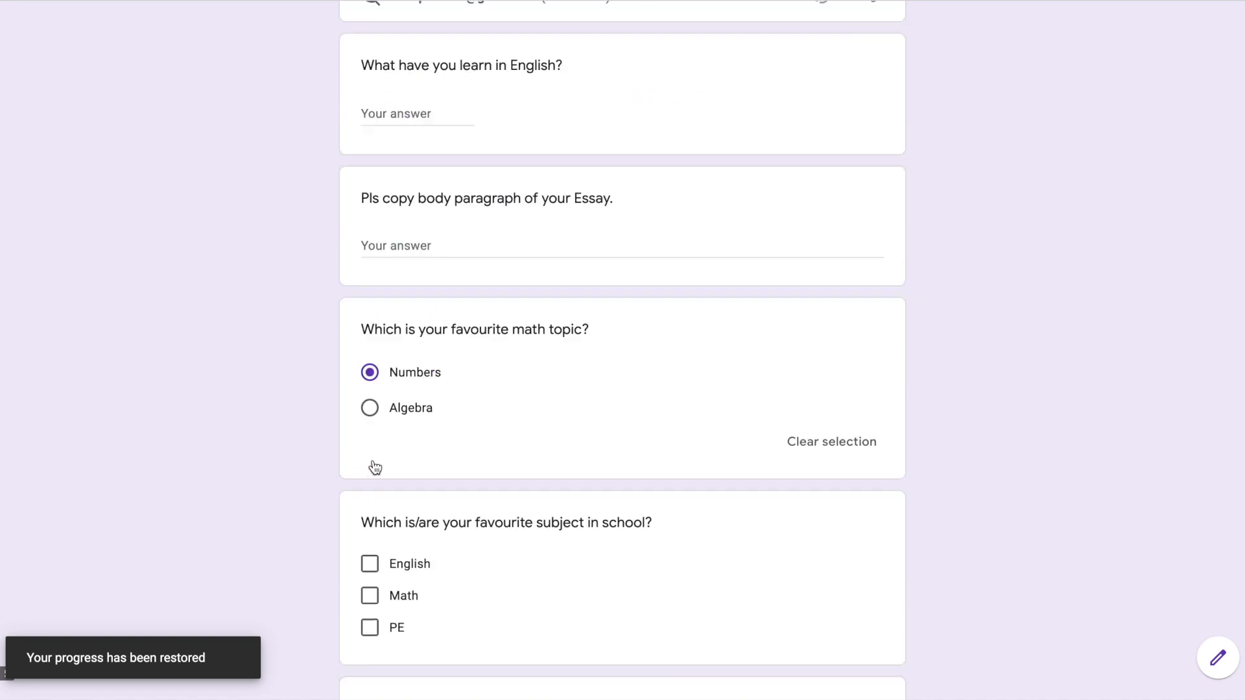
{"action": "scroll", "coordinate": [382, 505], "scroll_direction": "down", "scroll_amount": 10}
{"action": "left_click", "coordinate": [383, 563]}
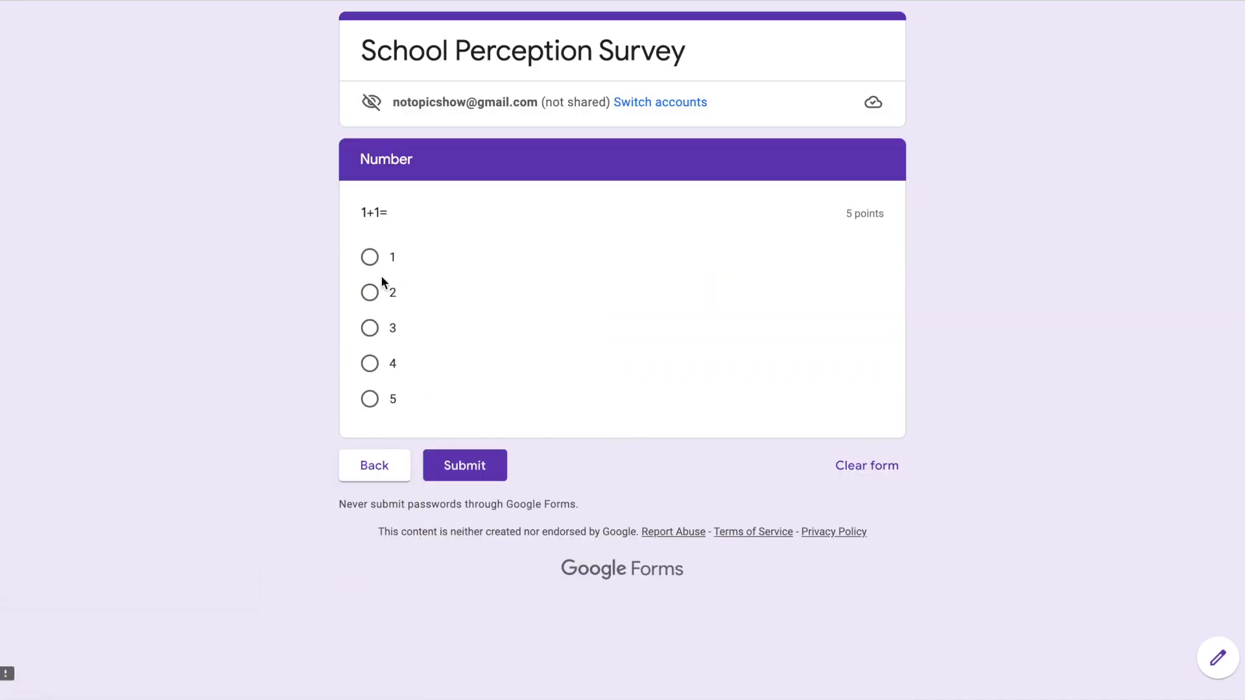
{"action": "left_click", "coordinate": [380, 293]}
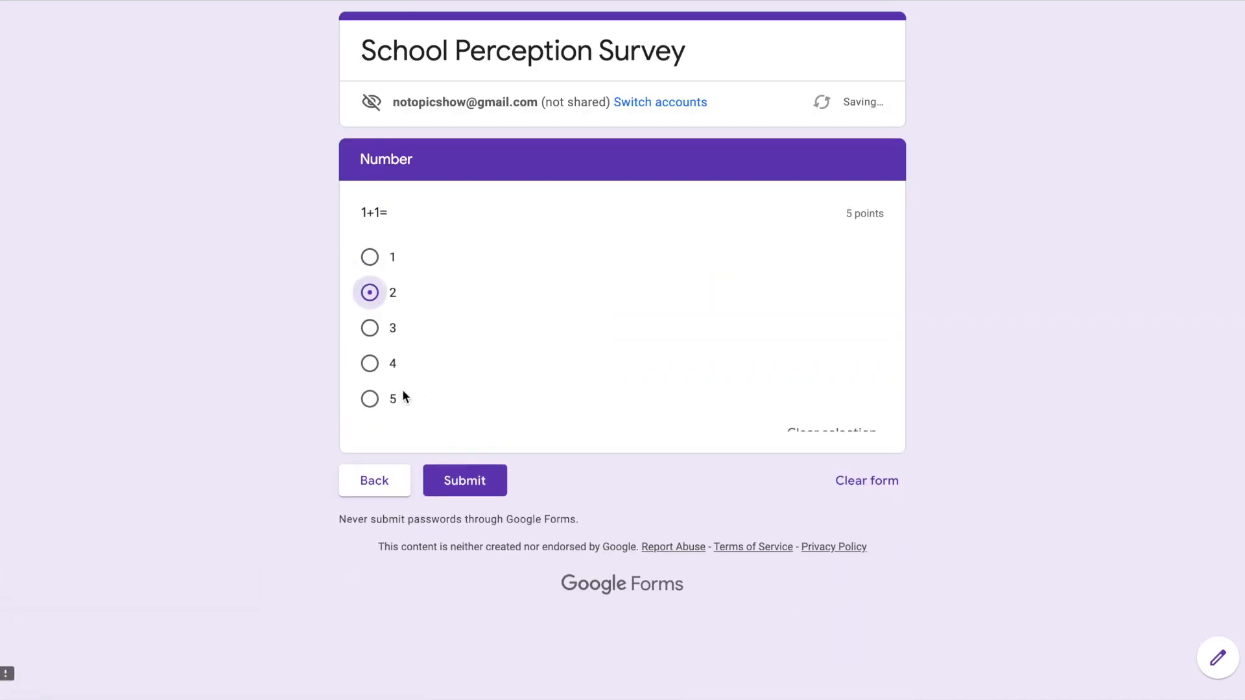
{"action": "left_click", "coordinate": [465, 500]}
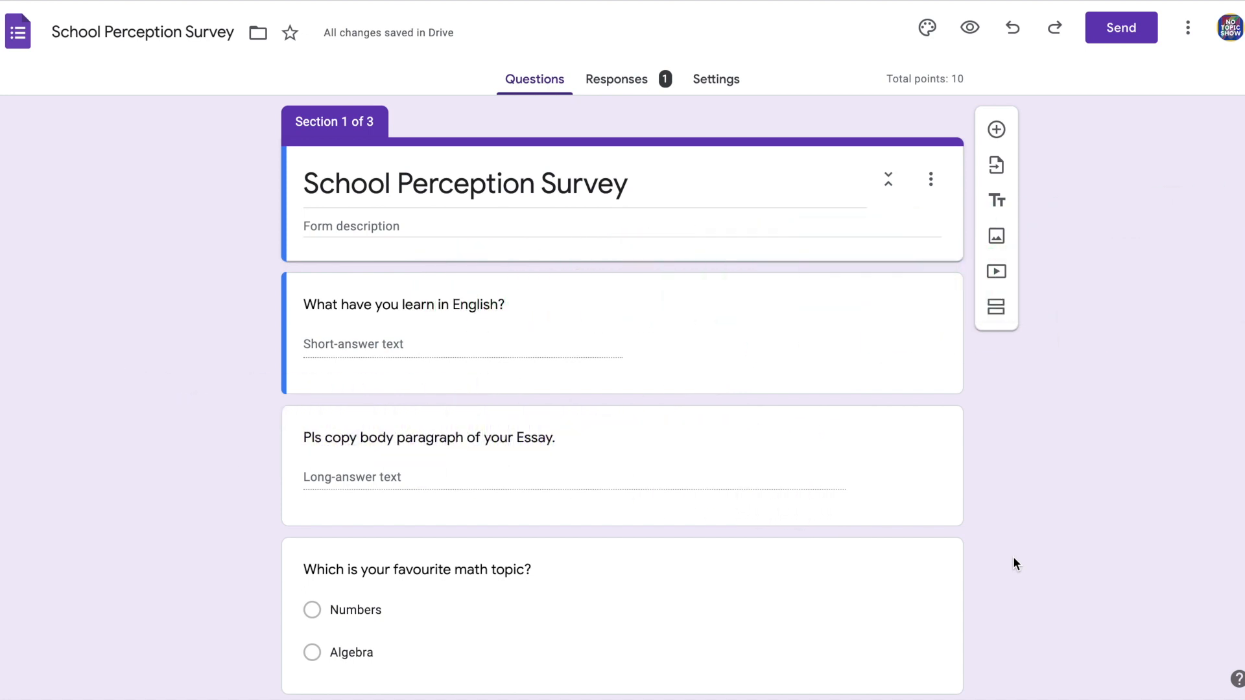
Set the football goal net picture from the Work and School themes as the form's header image
{"action": "left_click", "coordinate": [927, 30]}
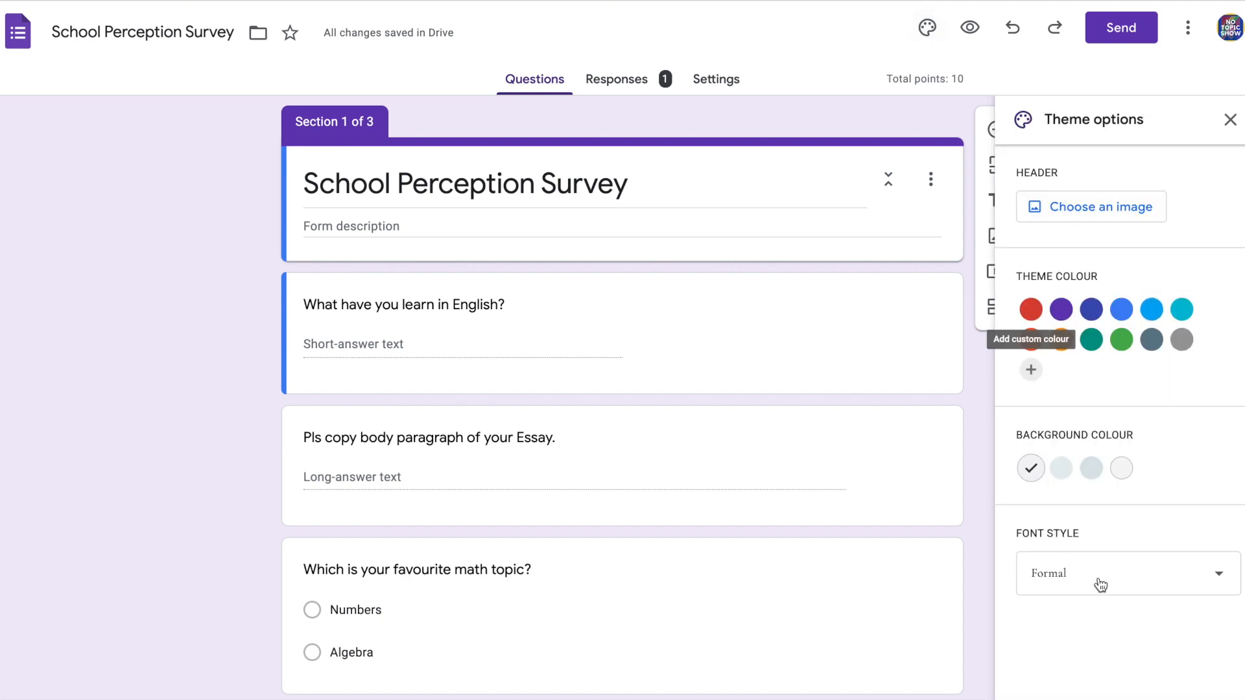
{"action": "left_click", "coordinate": [1109, 217]}
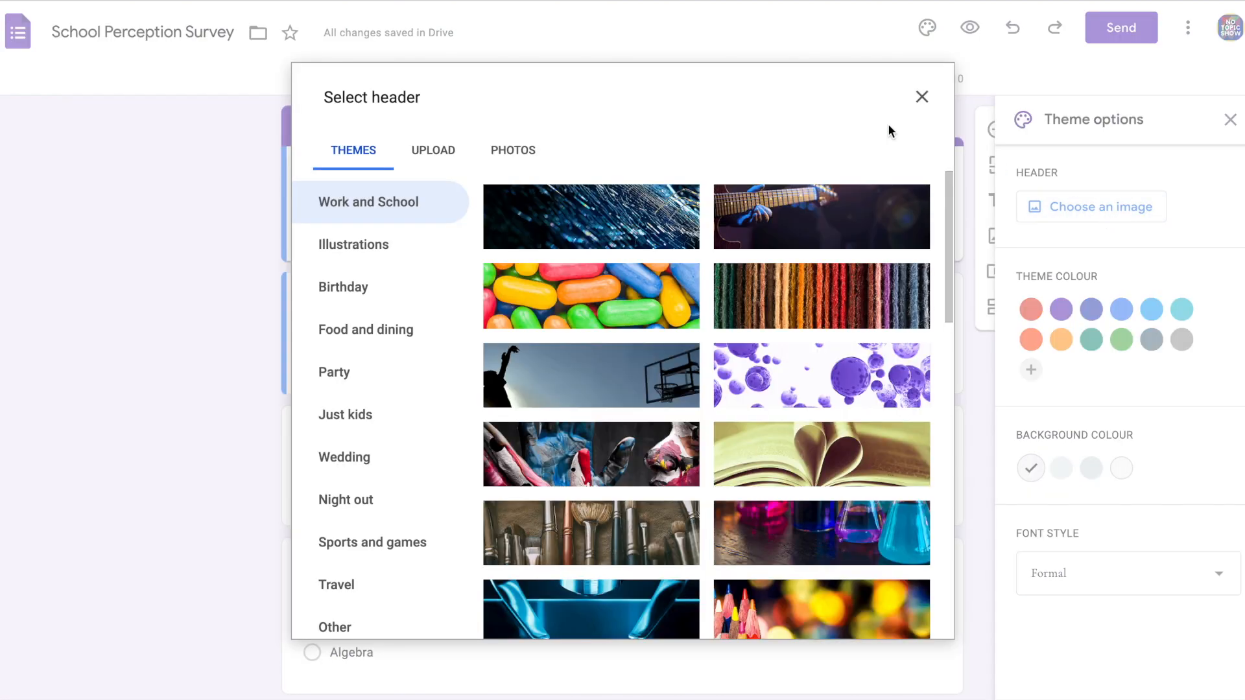
{"action": "left_click", "coordinate": [519, 146]}
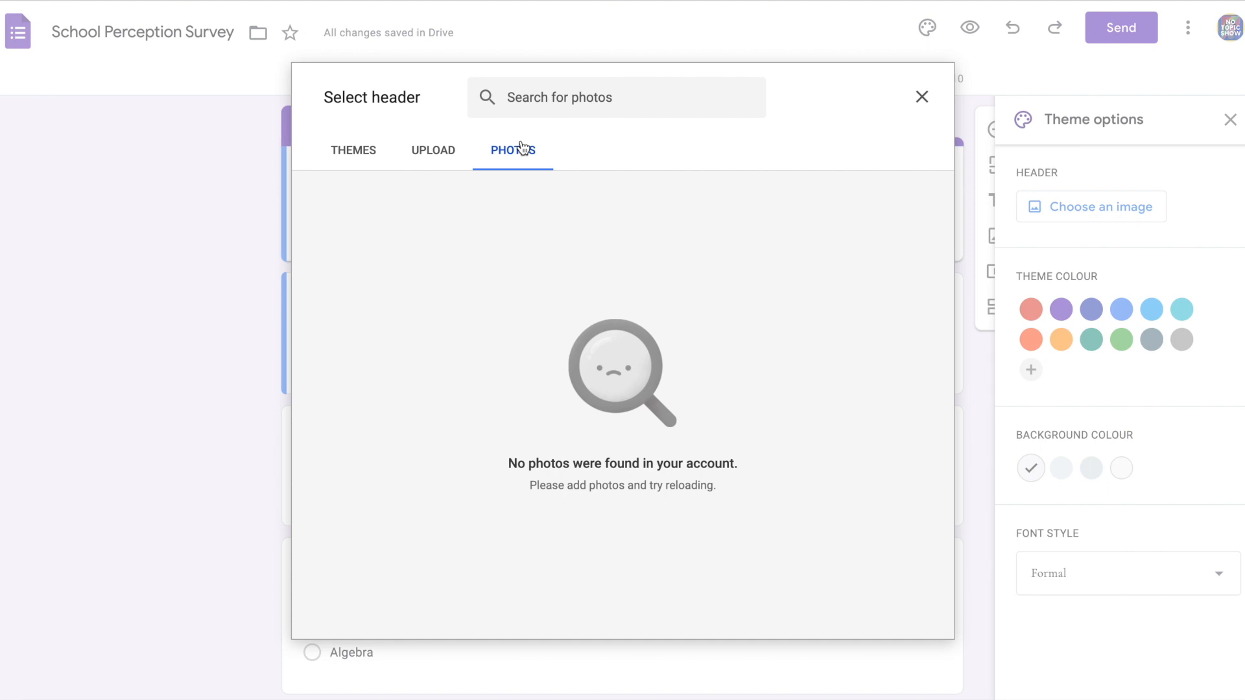
{"action": "left_click", "coordinate": [453, 157]}
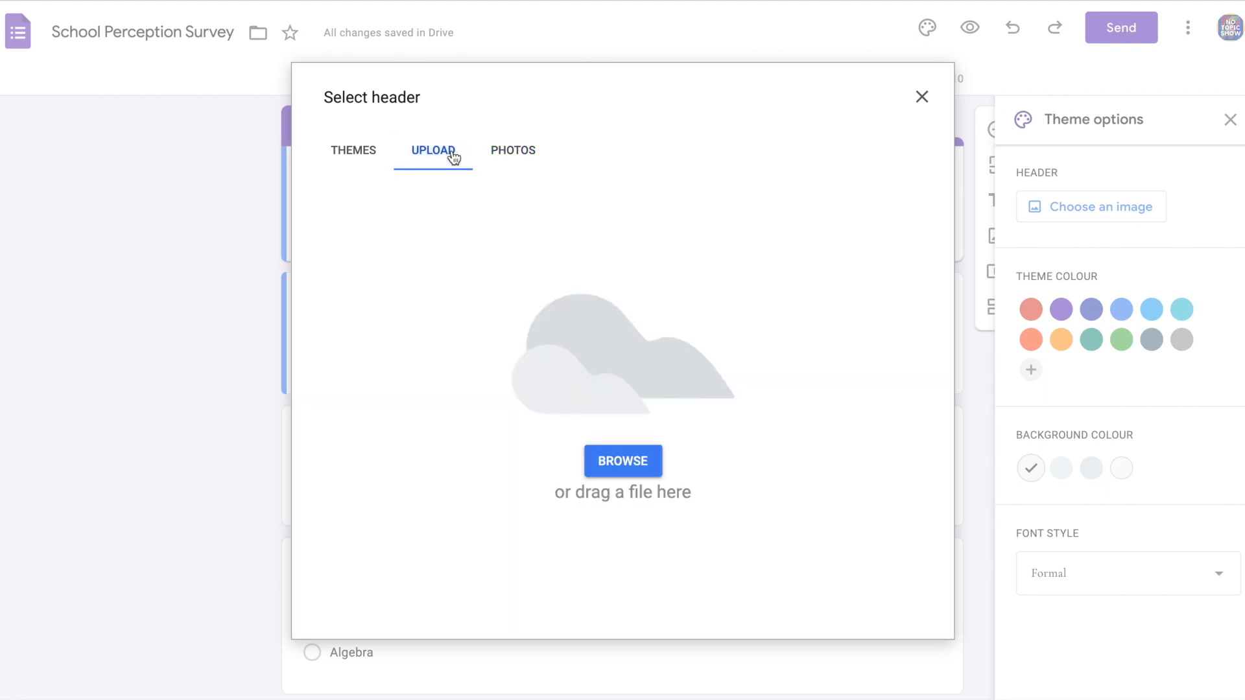
{"action": "left_click", "coordinate": [376, 153]}
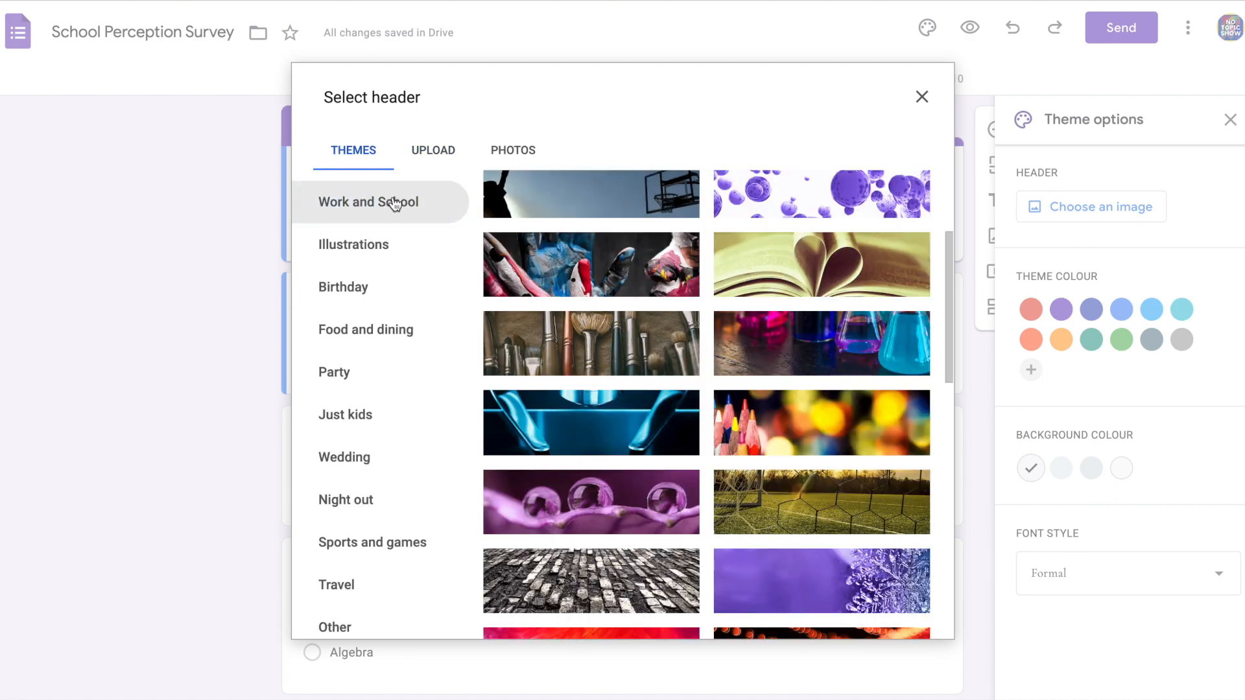
{"action": "scroll", "coordinate": [820, 381], "scroll_direction": "down", "scroll_amount": 1}
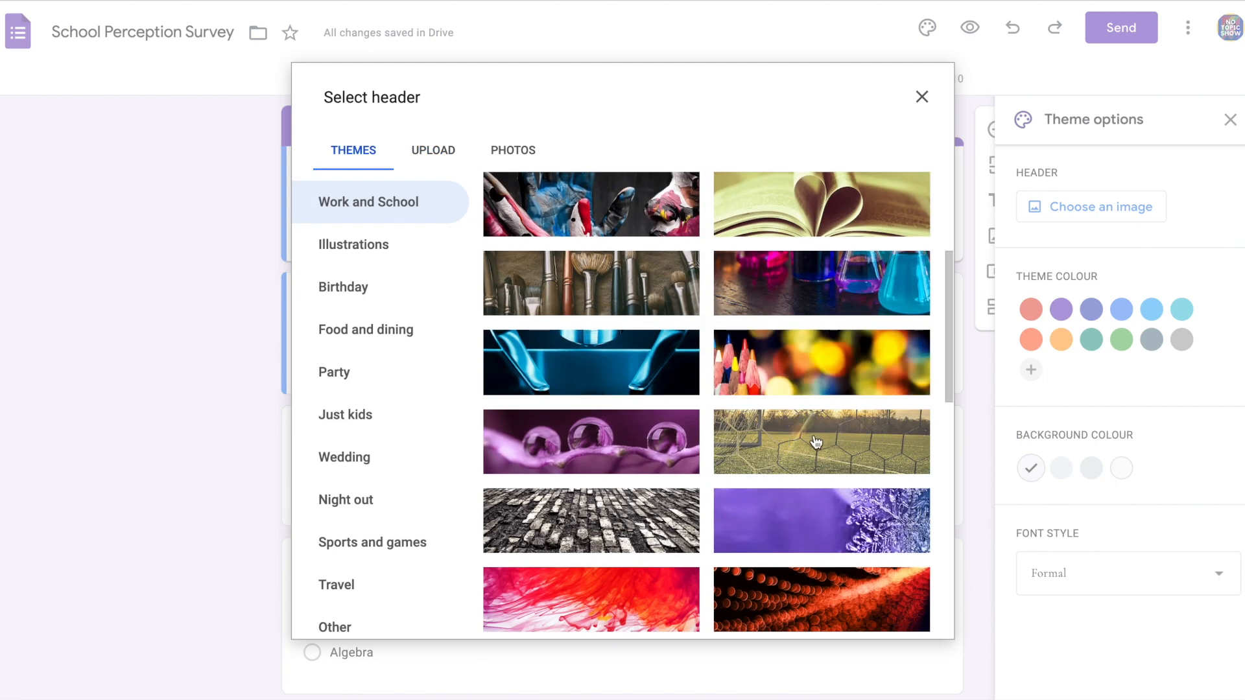
{"action": "left_click", "coordinate": [816, 442]}
{"action": "left_click", "coordinate": [909, 623]}
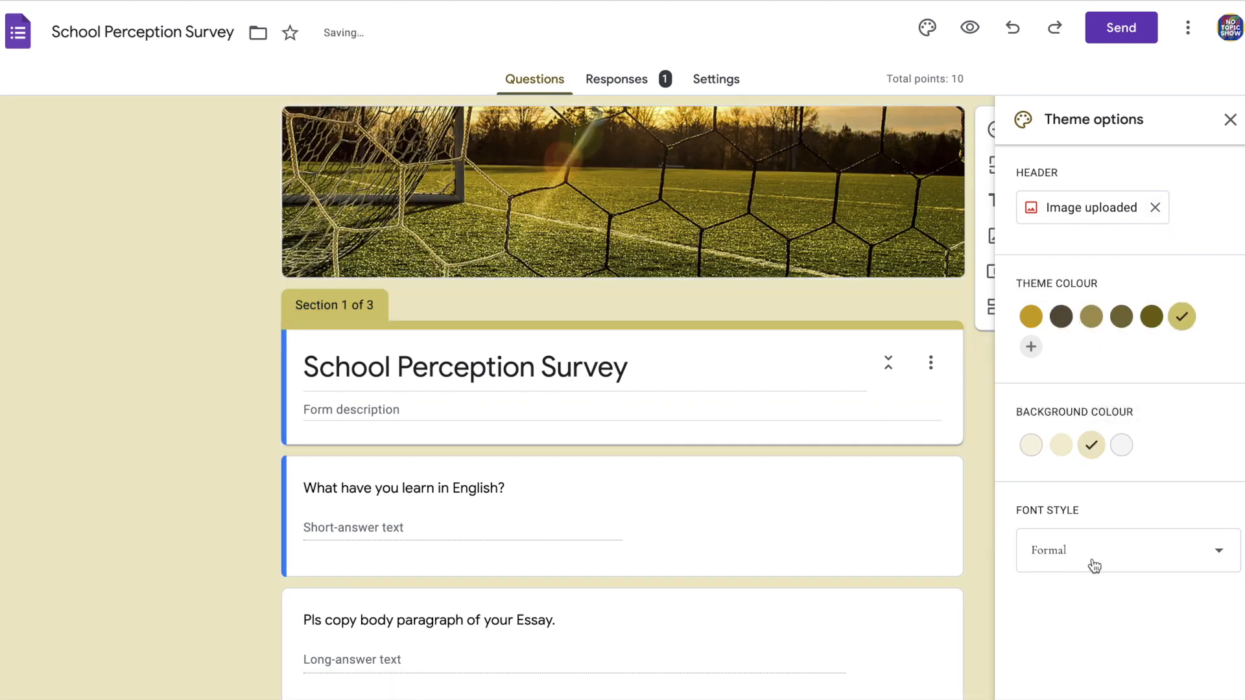
Set the form's font style to Formal in the theme options
{"action": "scroll", "coordinate": [1094, 566], "scroll_direction": "down", "scroll_amount": 1}
{"action": "left_click", "coordinate": [1098, 551]}
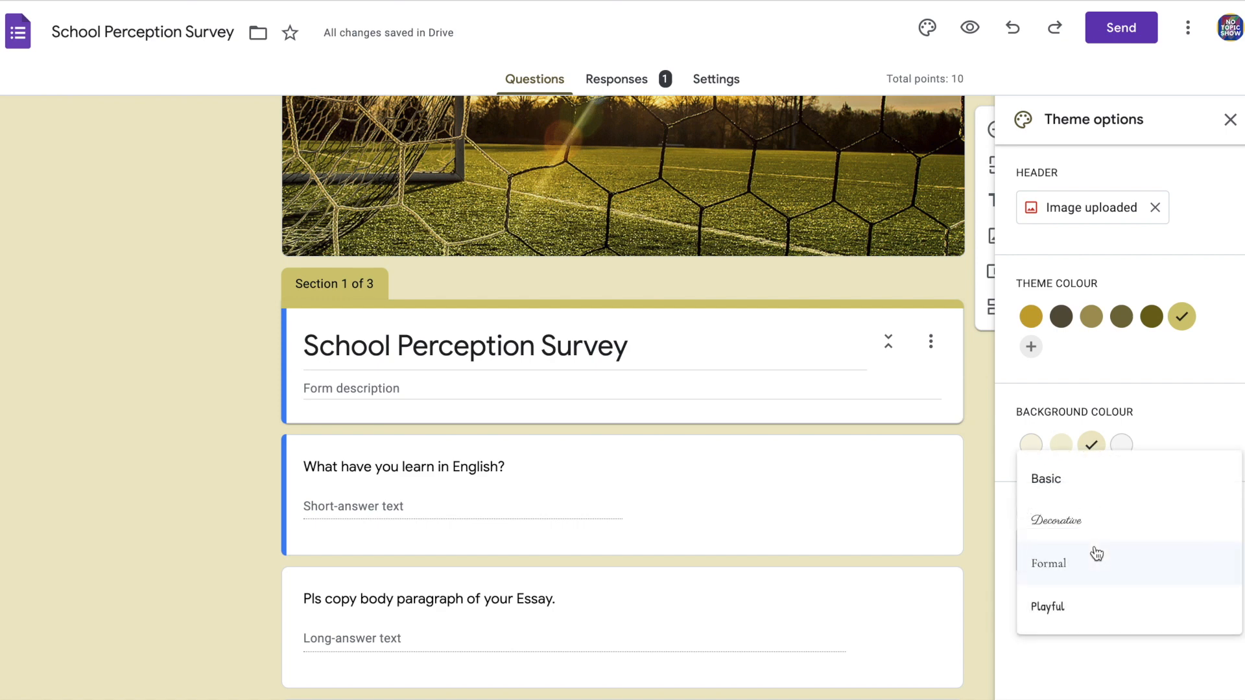
{"action": "left_click", "coordinate": [1097, 558]}
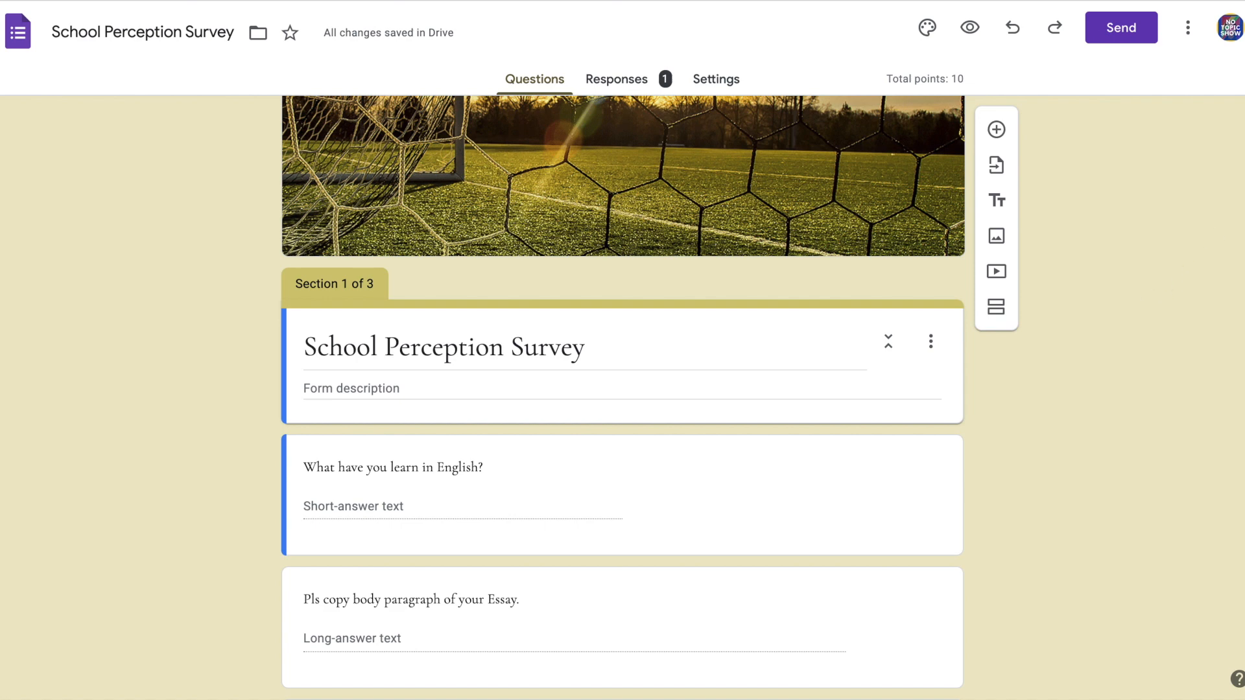
View the options for adding collaborators as editors of the form, then close them without adding anyone
{"action": "left_click", "coordinate": [1187, 27]}
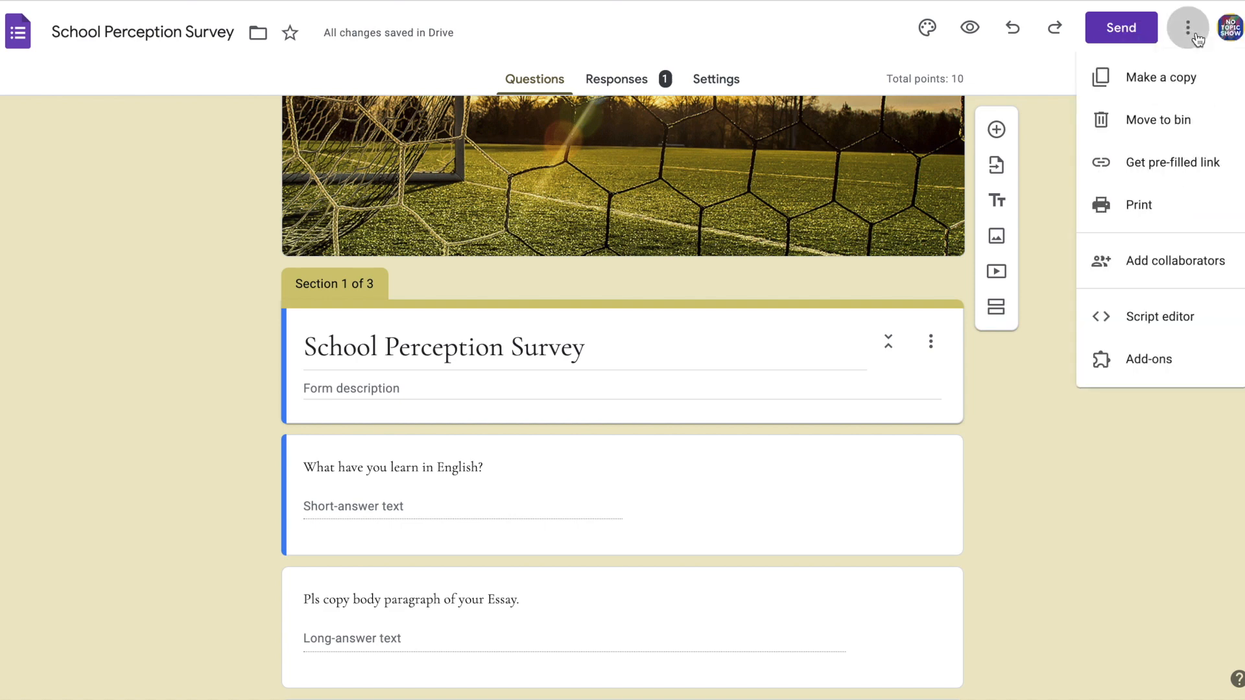
{"action": "left_click", "coordinate": [1154, 277]}
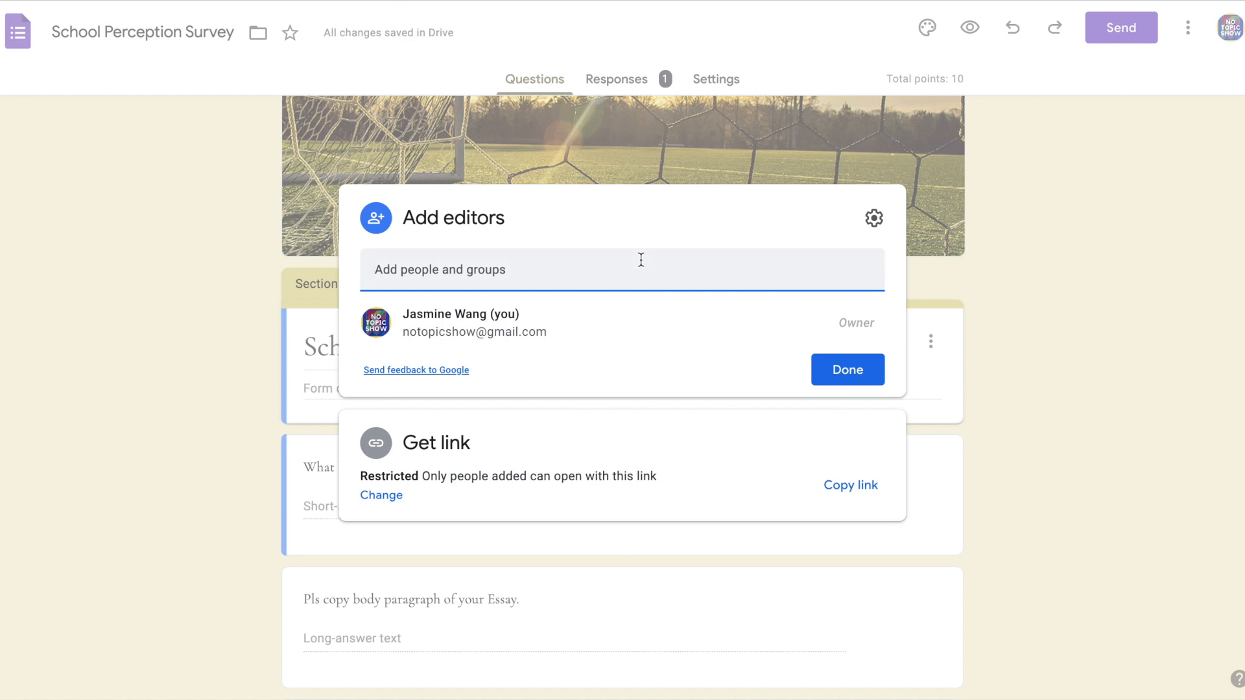
{"action": "left_click", "coordinate": [1051, 438]}
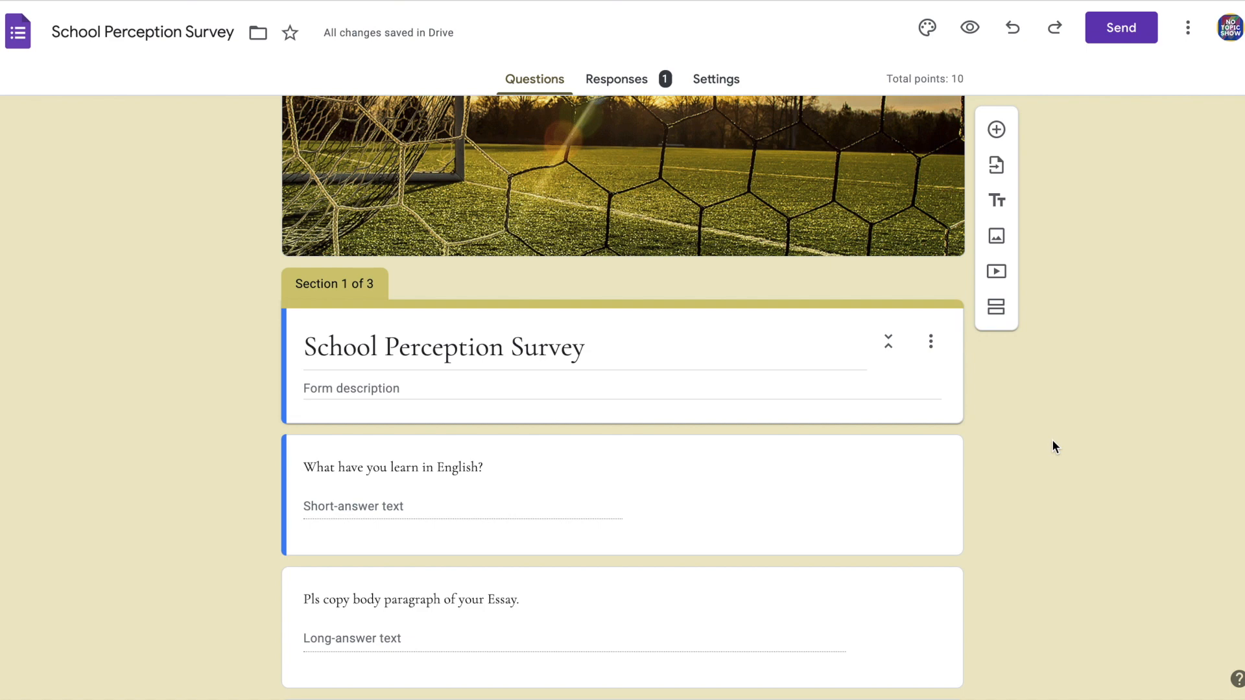
Open the send options for the form and examine sharing by link, embedded HTML and email, including the email subject
{"action": "left_click", "coordinate": [1113, 29]}
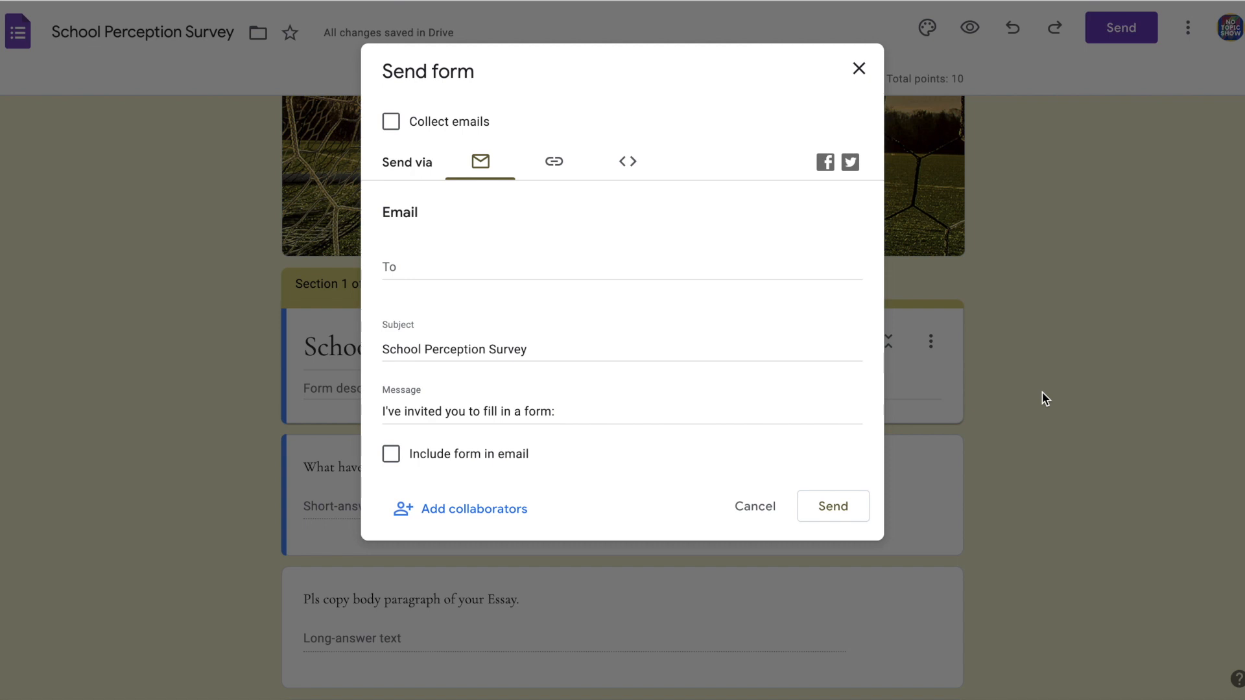
{"action": "left_click", "coordinate": [548, 165]}
{"action": "left_click", "coordinate": [635, 170]}
{"action": "left_click", "coordinate": [449, 348]}
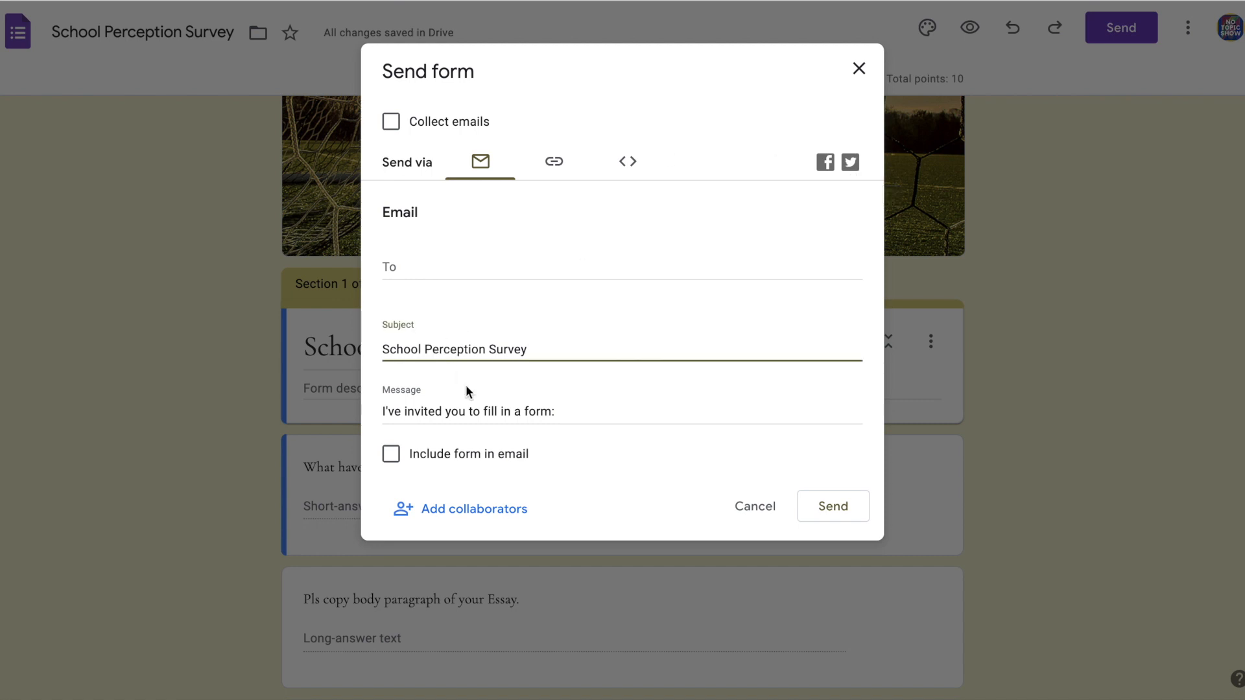
Examine the email message and the option to include the form in the email, then close the send options without sending
{"action": "left_click", "coordinate": [454, 412]}
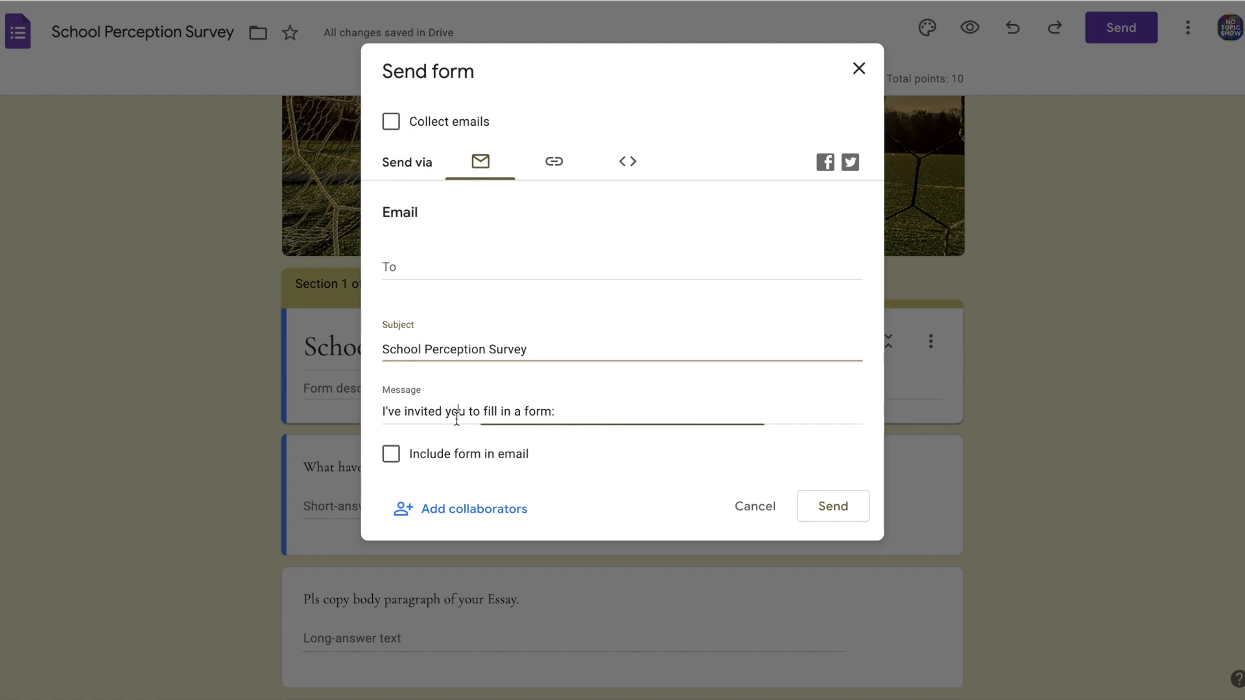
{"action": "left_click", "coordinate": [391, 456]}
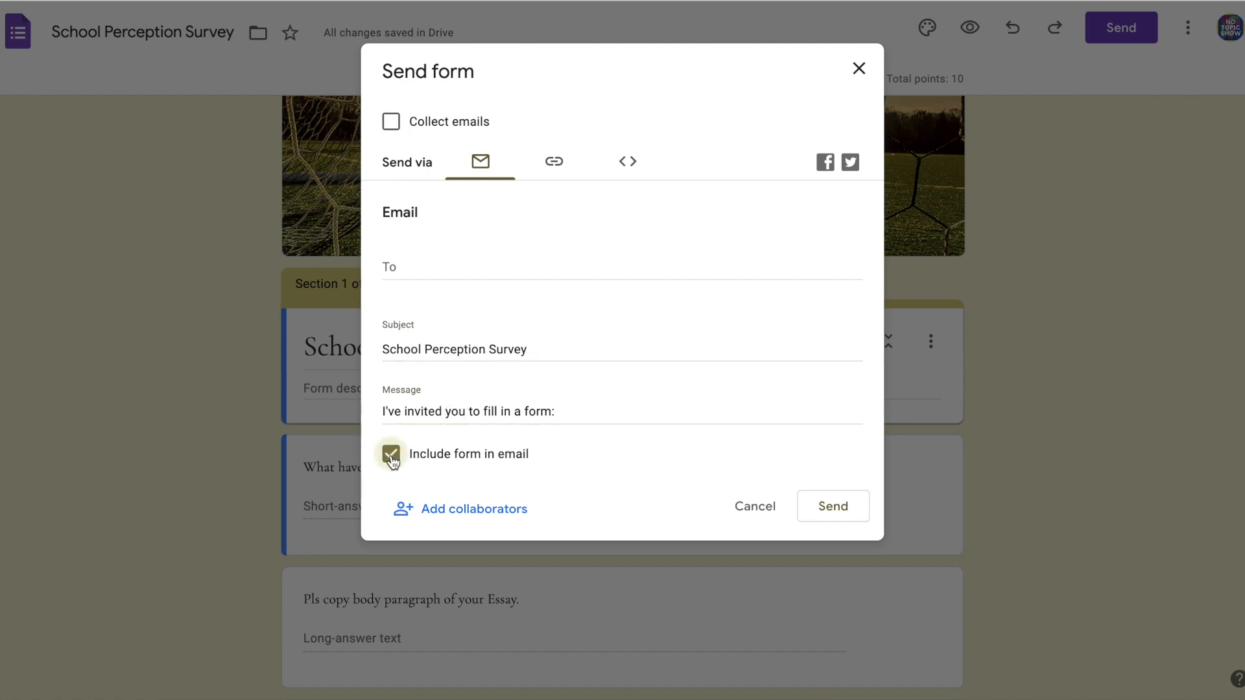
{"action": "left_click", "coordinate": [391, 459]}
{"action": "left_click", "coordinate": [859, 68]}
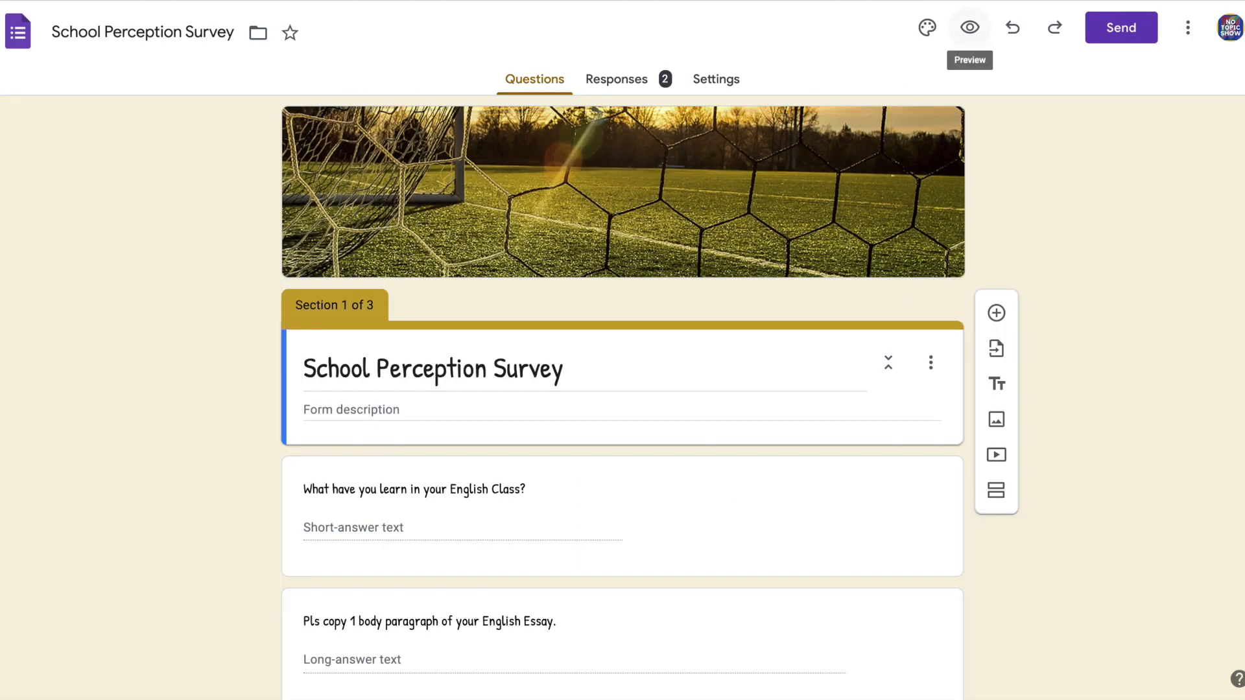
Create a new spreadsheet as the destination for the School Perception Survey responses, keeping the suggested spreadsheet name
{"action": "left_click", "coordinate": [618, 82]}
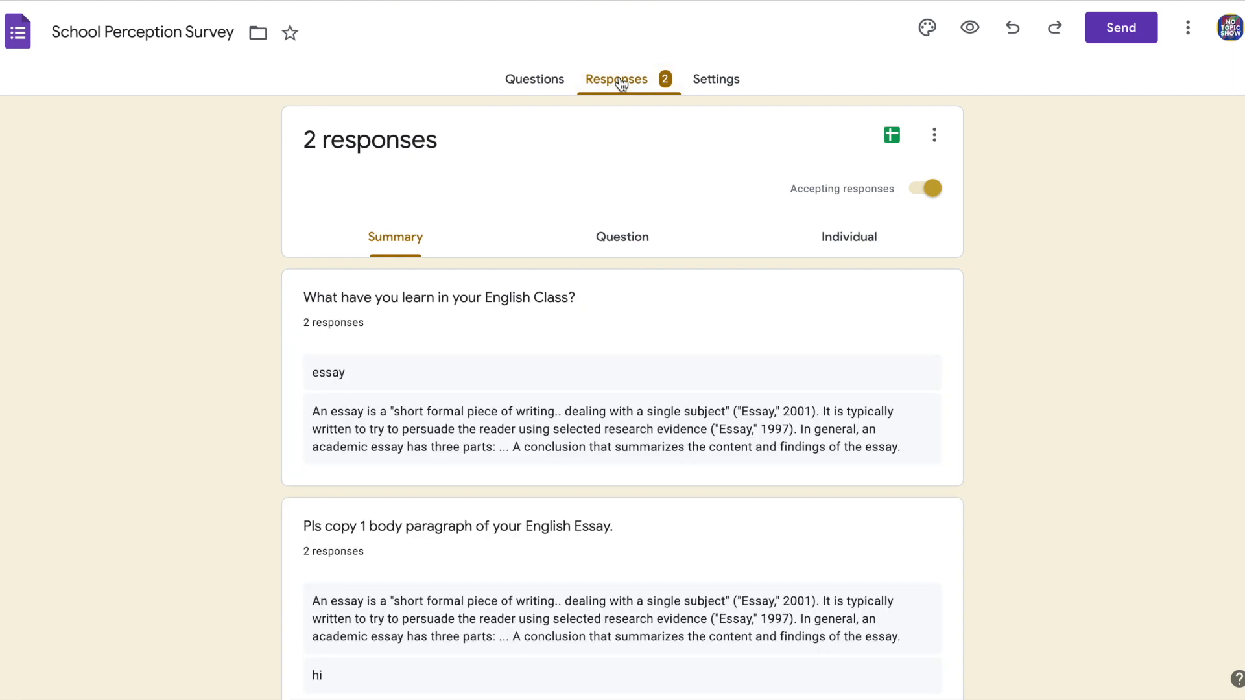
{"action": "left_click", "coordinate": [889, 138]}
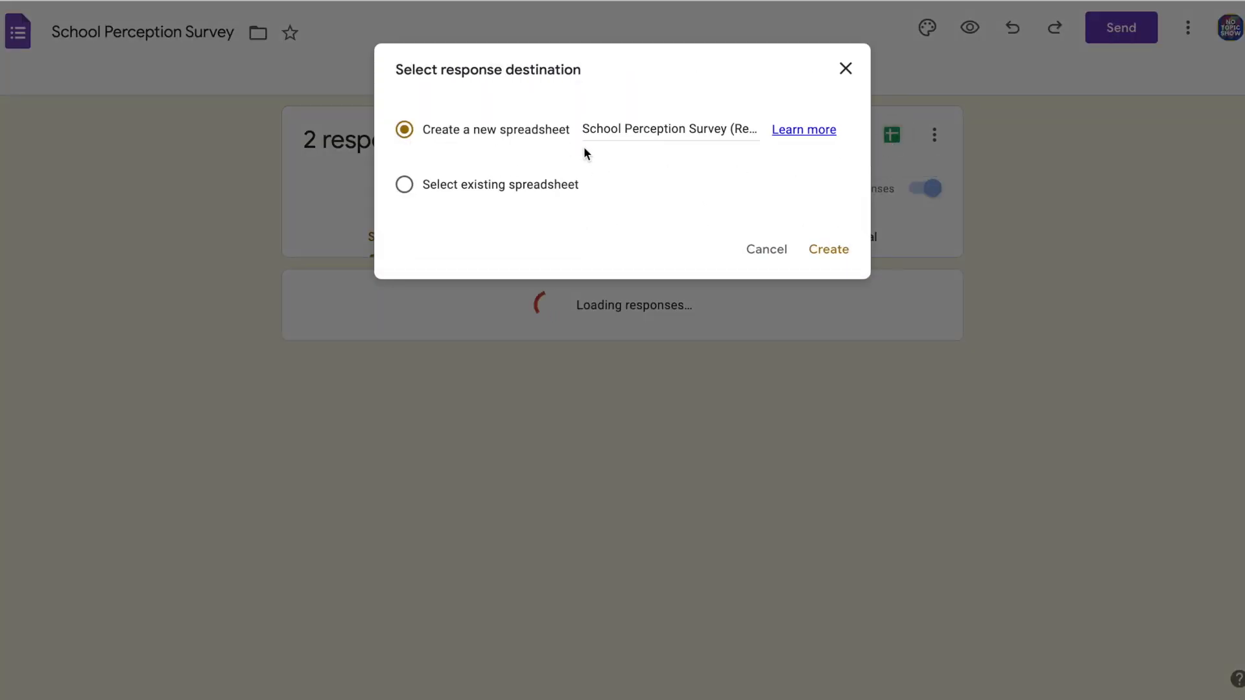
{"action": "left_click", "coordinate": [832, 254]}
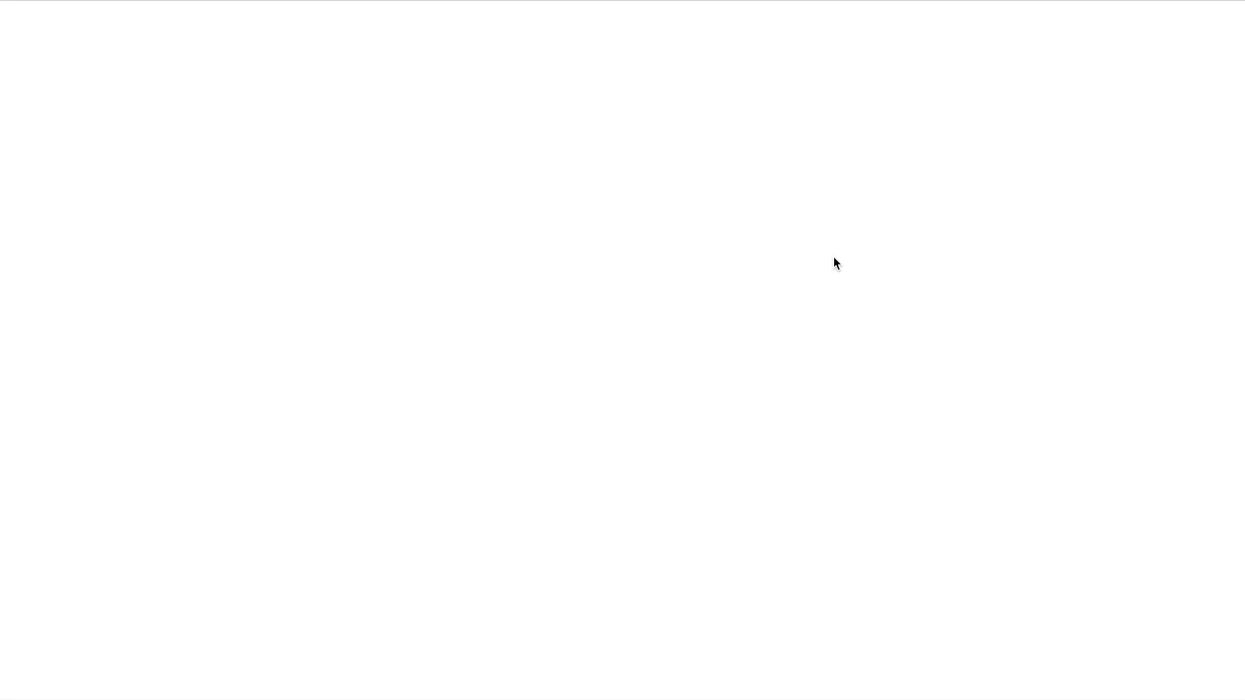